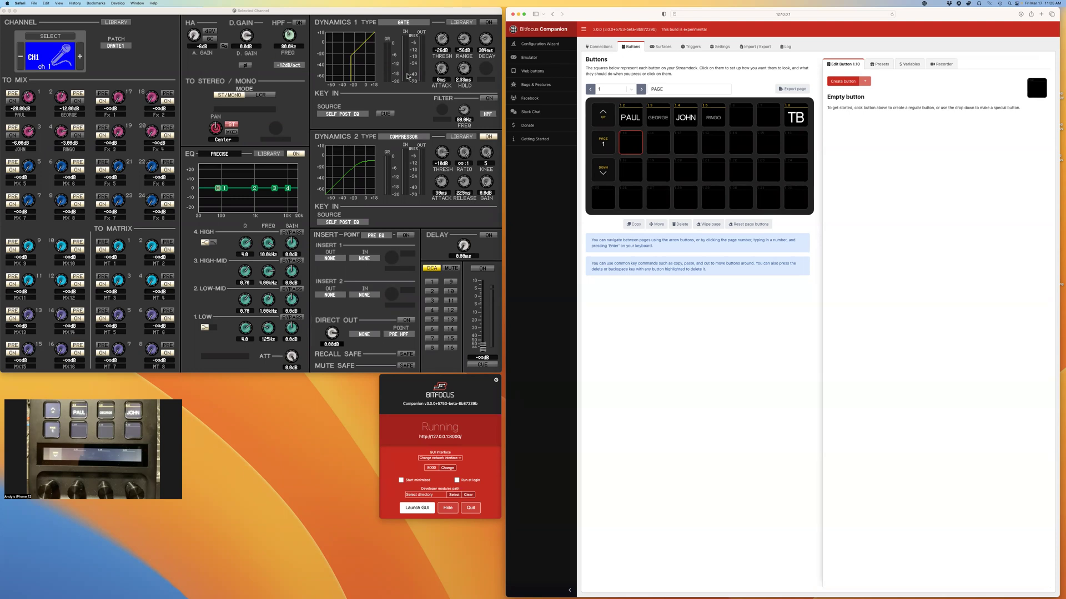
- Test the PAUL, GEORGE and TB buttons on page 1 by triggering them on and off in the button grid
{"action": "left_click", "coordinate": [631, 117]}
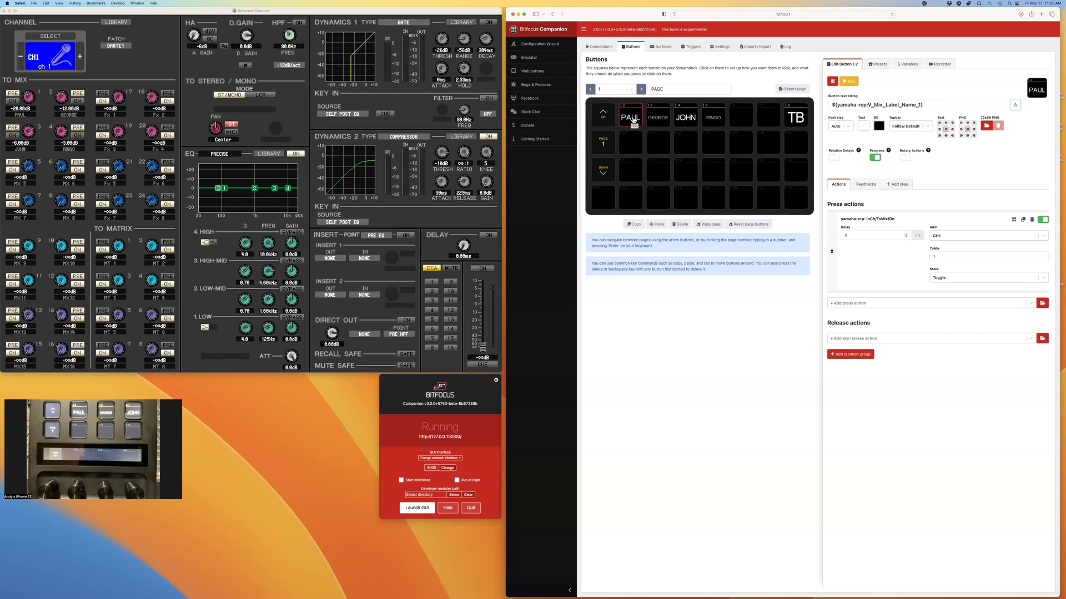
{"action": "left_click", "coordinate": [633, 118], "text": "shift"}
{"action": "left_click", "coordinate": [661, 118], "text": "shift"}
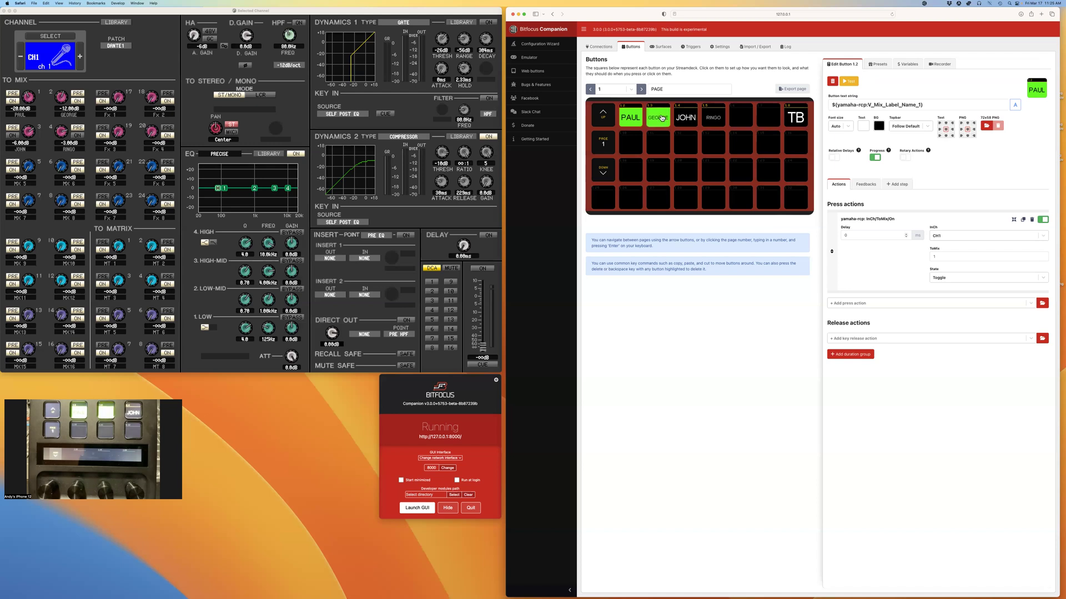
{"action": "left_click", "coordinate": [796, 118], "text": "shift"}
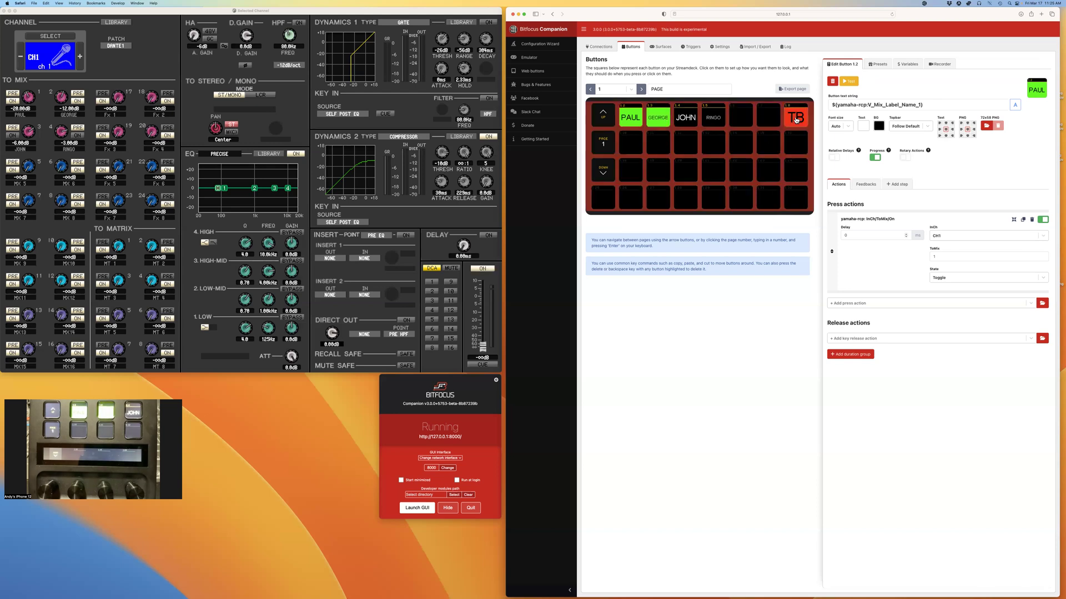
{"action": "left_click", "coordinate": [796, 120], "text": "shift"}
{"action": "left_click", "coordinate": [796, 119], "text": "shift"}
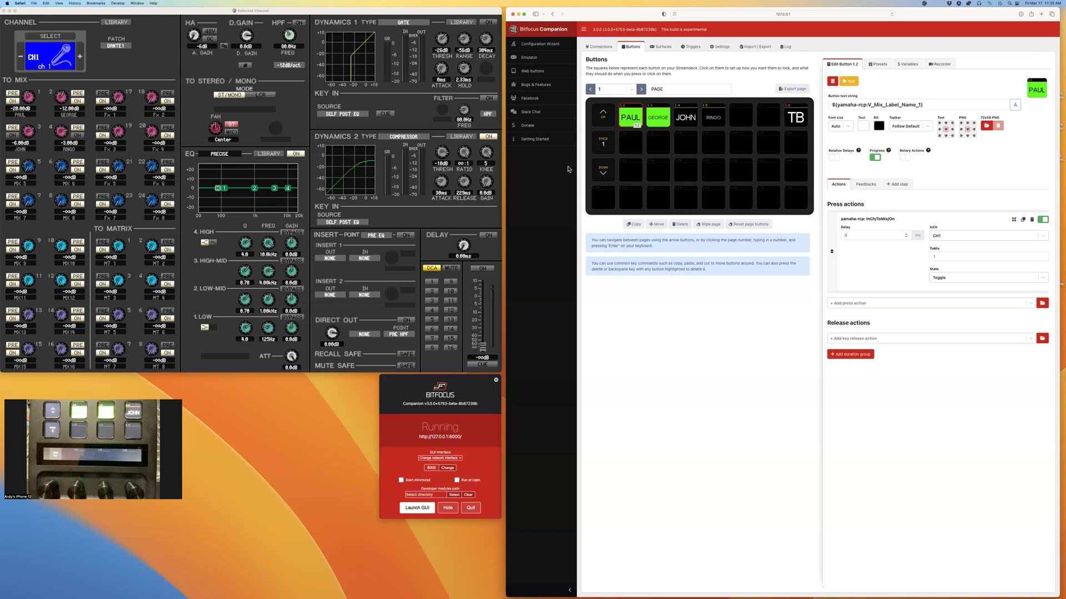
{"action": "key", "text": "super+c"}
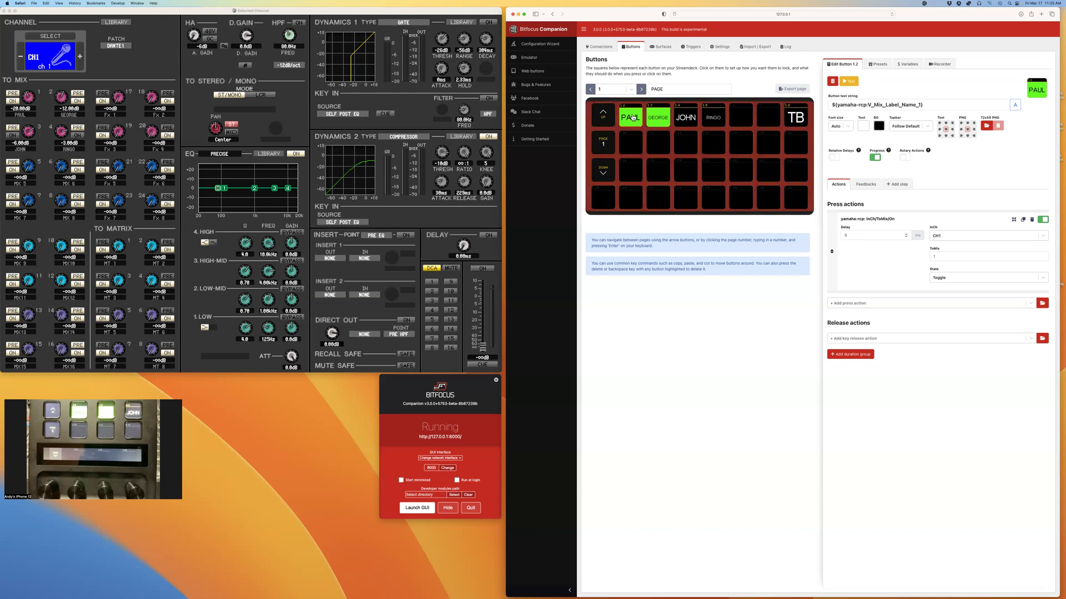
{"action": "left_click", "coordinate": [633, 116]}
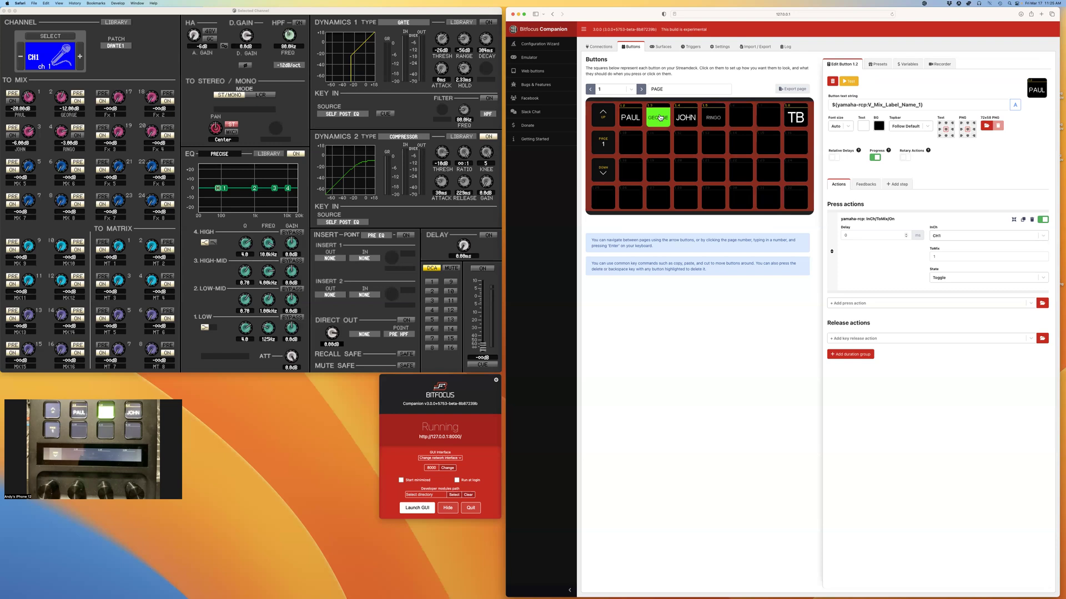
{"action": "left_click", "coordinate": [659, 117]}
{"action": "key", "text": "Escape"}
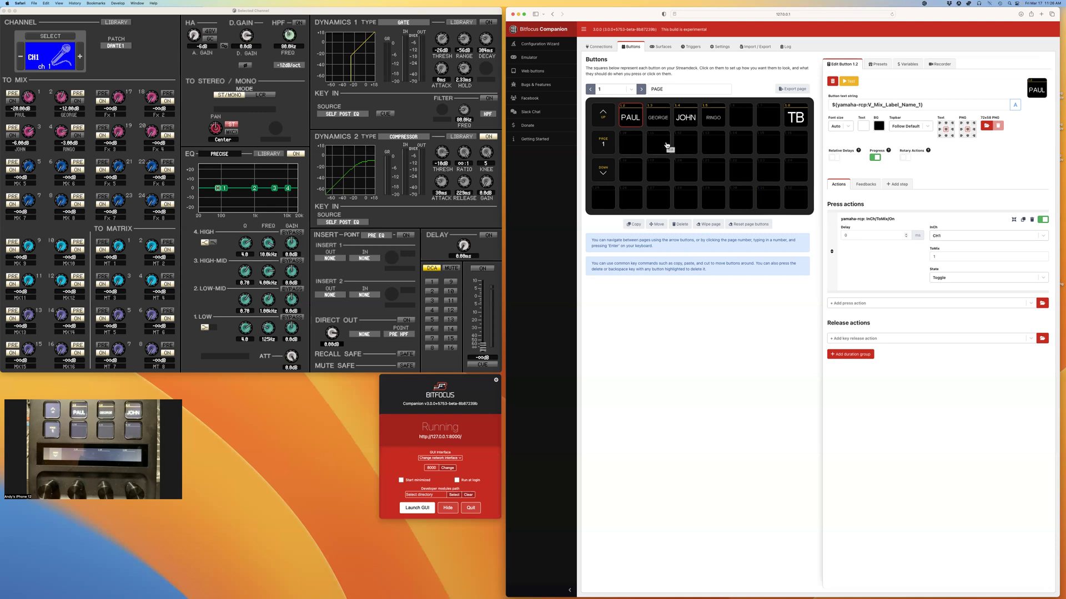
- Create a custom variable named Mix
{"action": "left_click", "coordinate": [908, 63]}
{"action": "left_click", "coordinate": [894, 98]}
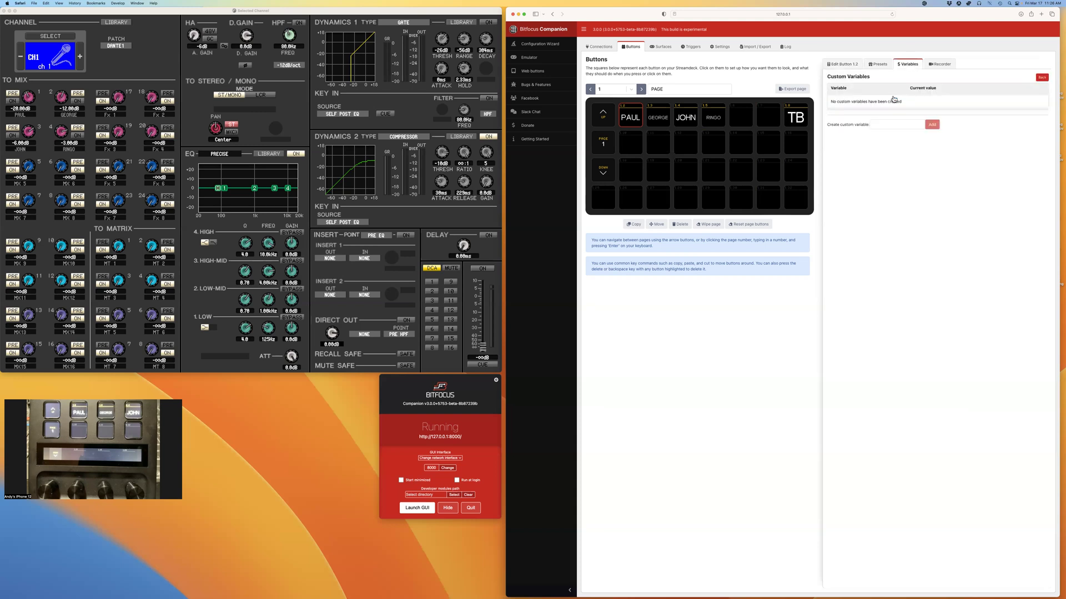
{"action": "left_click", "coordinate": [907, 123]}
{"action": "type", "text": "Mix"}
{"action": "left_click", "coordinate": [937, 127]}
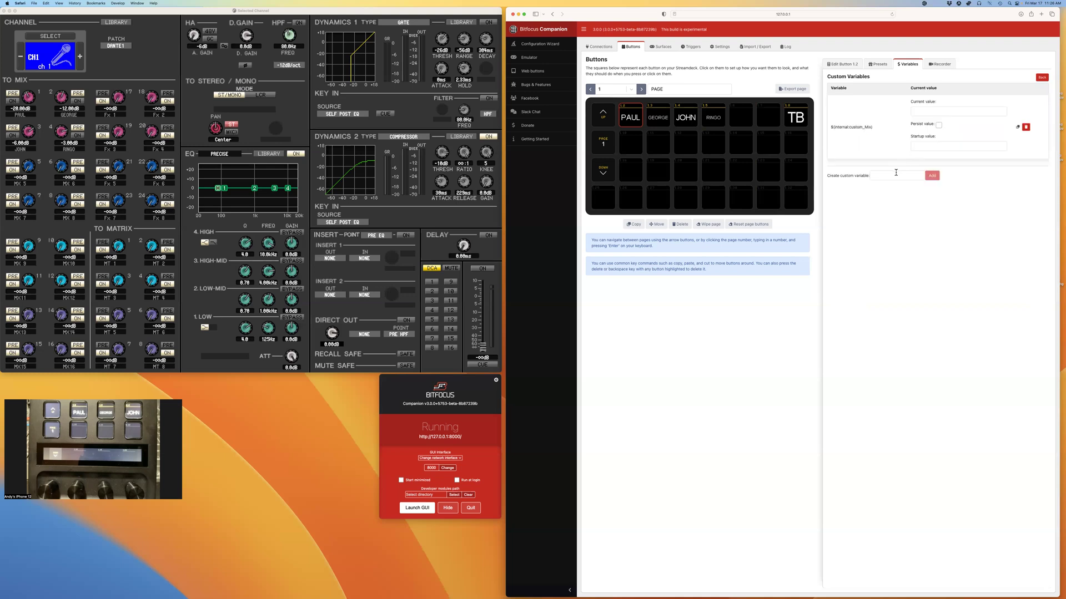
- Create a second custom variable named Mix_Level
{"action": "left_click", "coordinate": [896, 172]}
{"action": "type", "text": "M"}
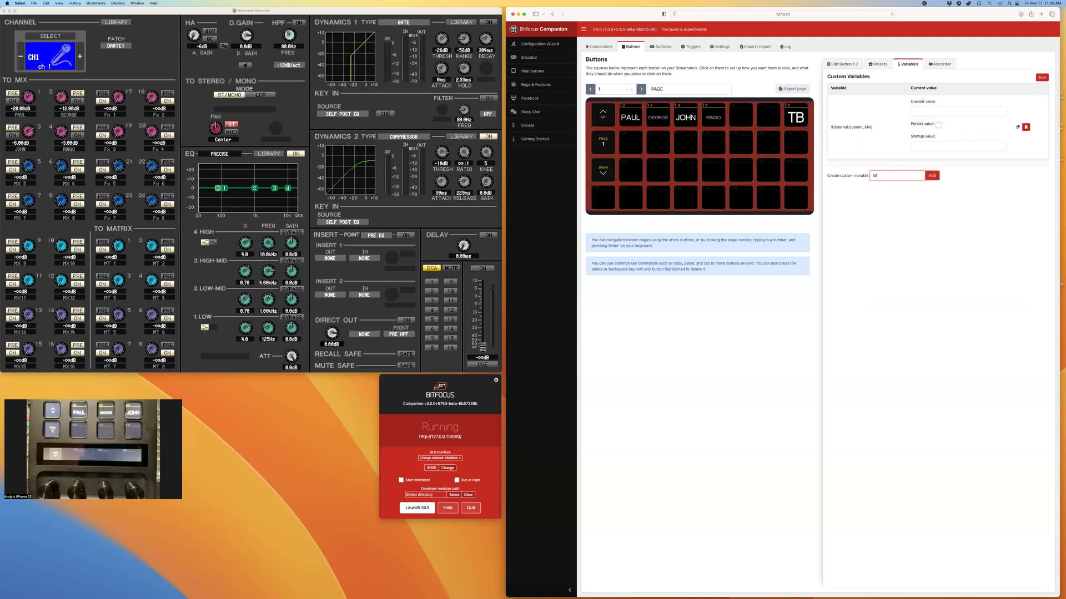
{"action": "type", "text": "ix_Level"}
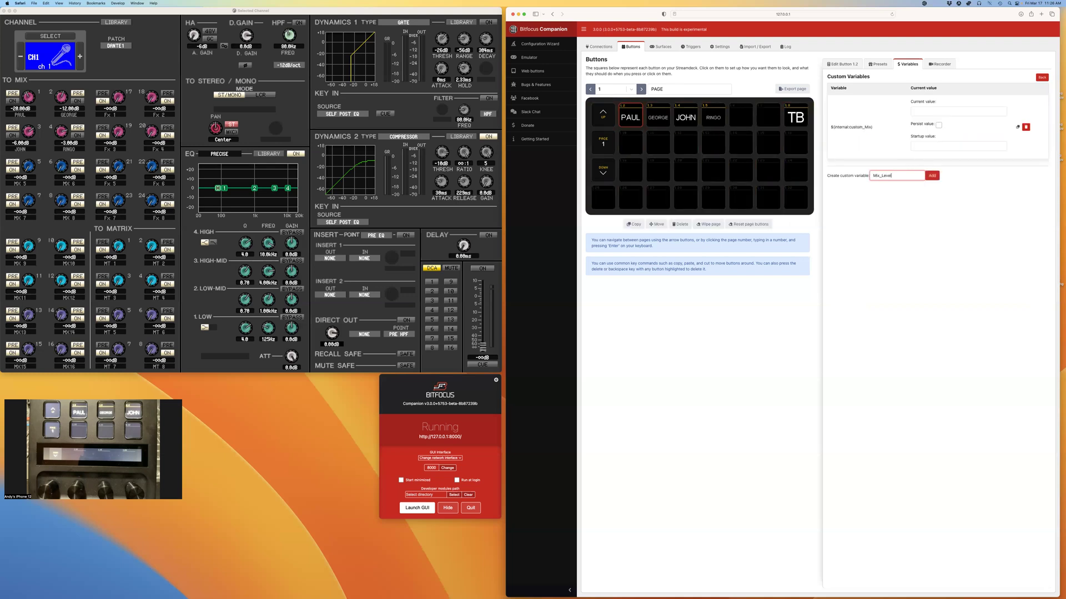
{"action": "left_click", "coordinate": [932, 176]}
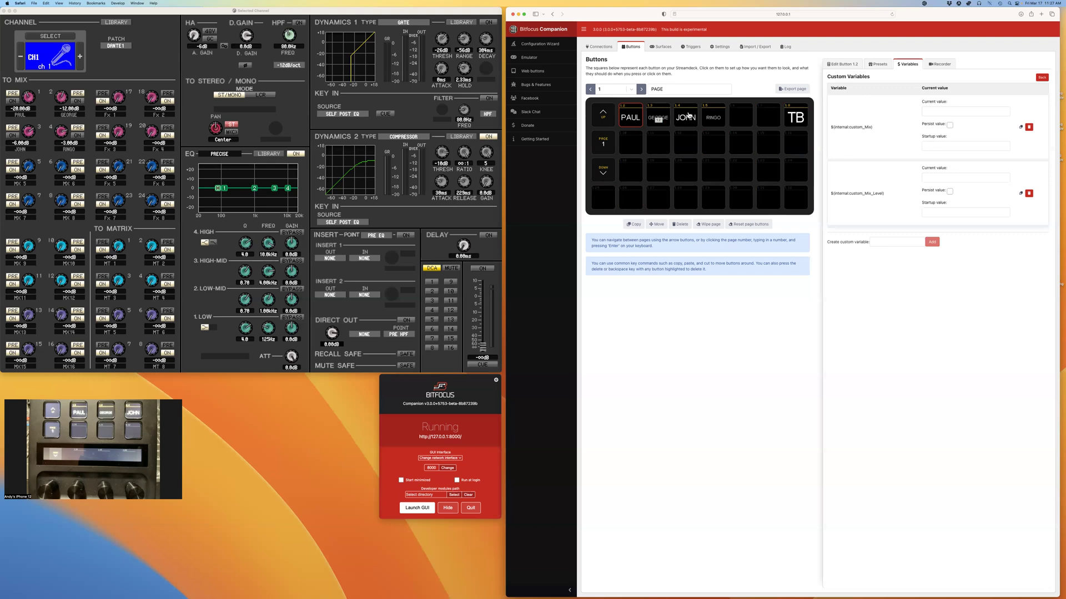
- Add an internal "Custom Variable: Set raw value" press action to the PAUL button, setting the Mix variable to 1
{"action": "left_click", "coordinate": [630, 119], "text": "shift"}
{"action": "left_click", "coordinate": [630, 118]}
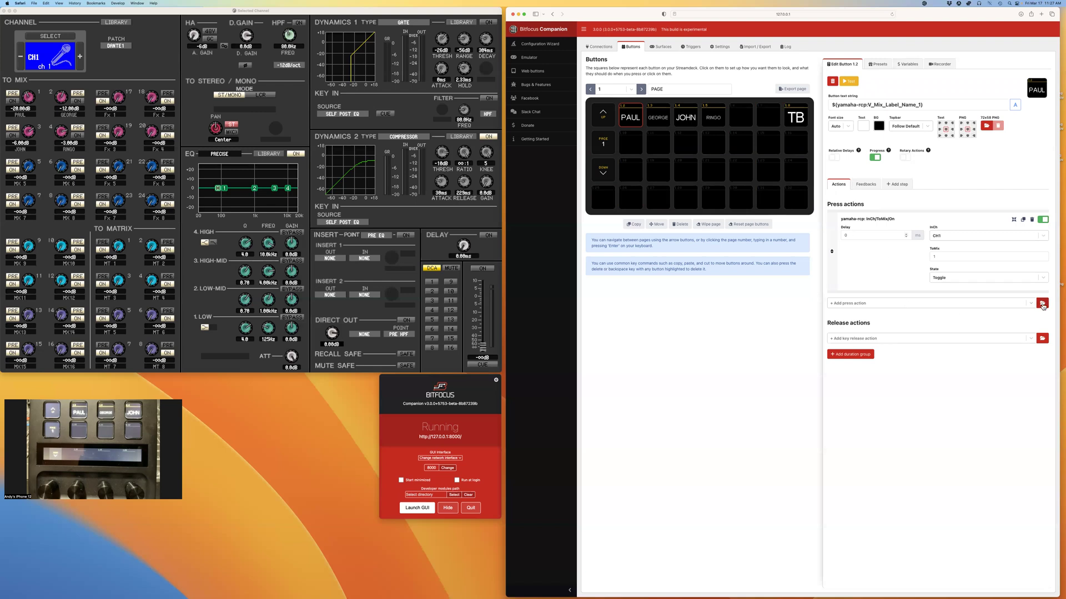
{"action": "left_click", "coordinate": [1042, 303]}
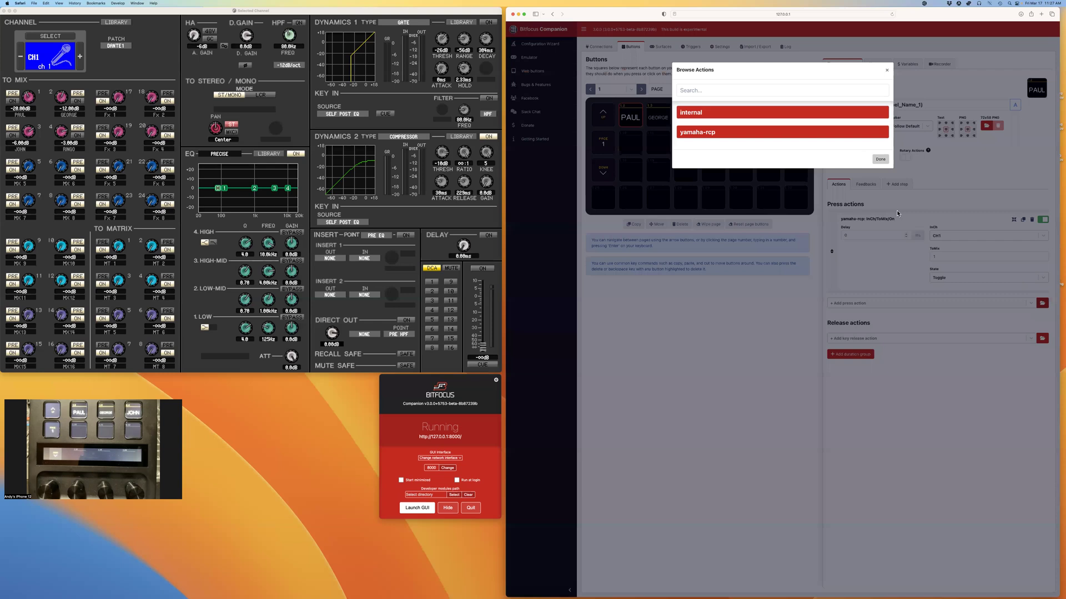
{"action": "left_click", "coordinate": [691, 114]}
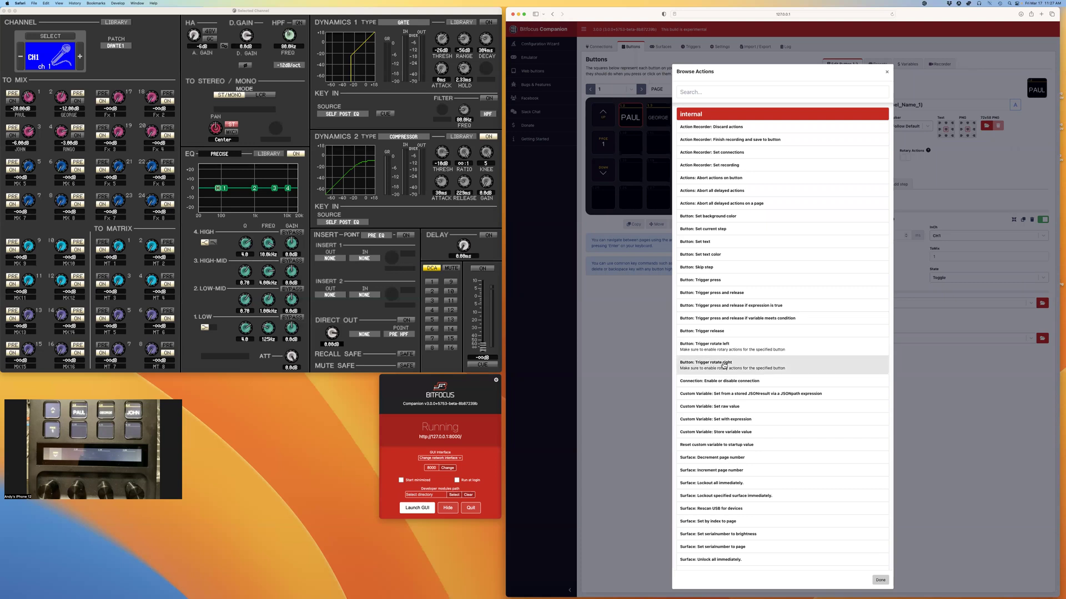
{"action": "left_click", "coordinate": [724, 409]}
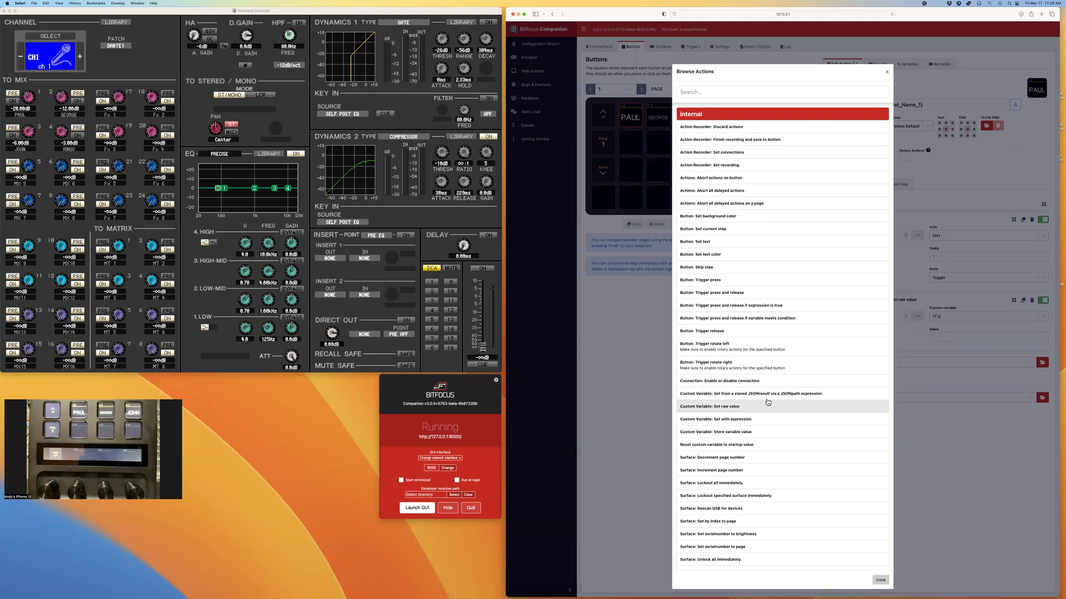
{"action": "left_click", "coordinate": [881, 580]}
{"action": "left_click", "coordinate": [966, 316]}
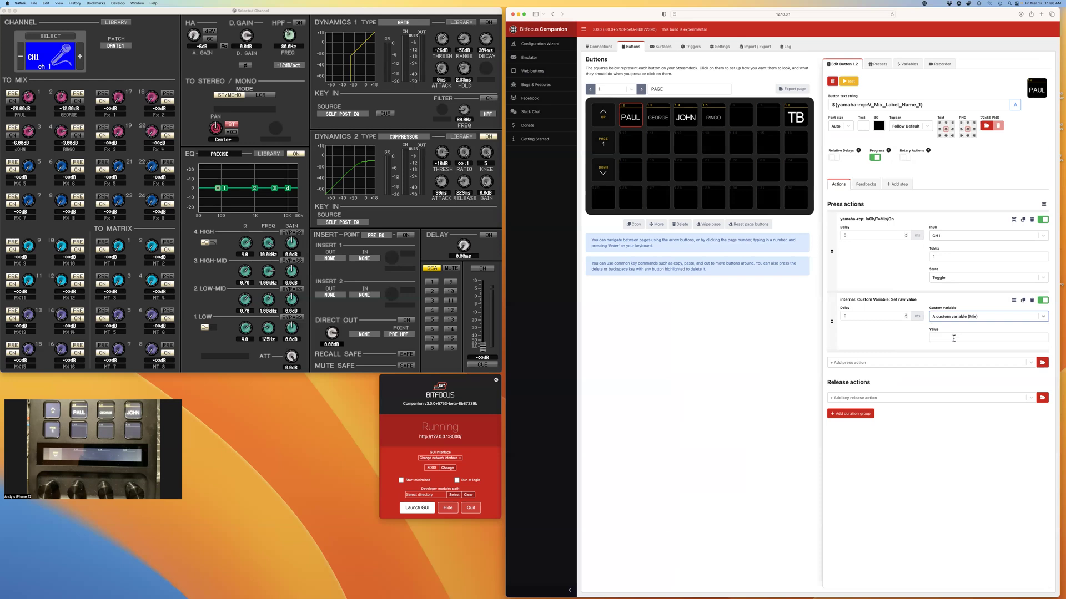
{"action": "left_click", "coordinate": [953, 338]}
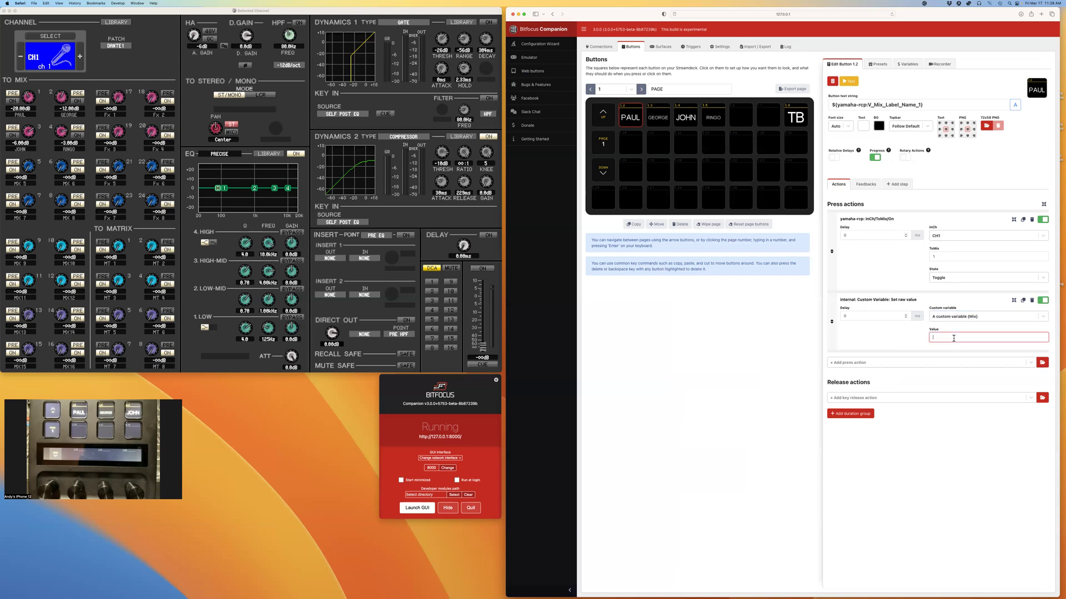
{"action": "left_click", "coordinate": [907, 336]}
- Trigger the PAUL button while viewing the custom variables to check the current value of Mix
{"action": "left_click", "coordinate": [913, 64]}
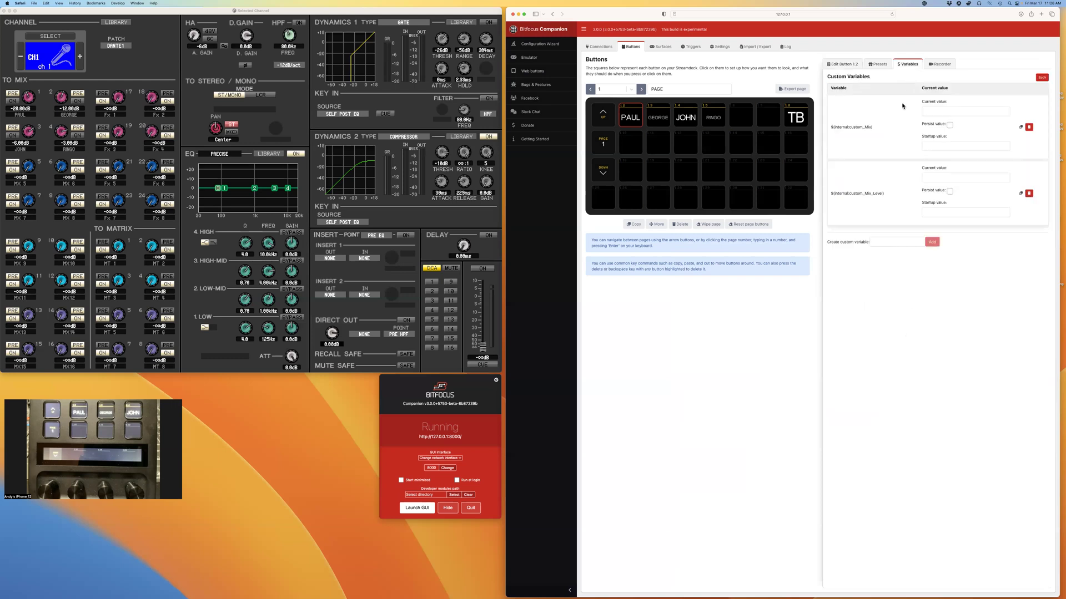
{"action": "left_click", "coordinate": [631, 118], "text": "shift"}
{"action": "key", "text": "shift"}
{"action": "left_click", "coordinate": [631, 119], "text": "shift"}
- Duplicate the PAUL button's Set raw value action, move the copy to the release actions and clear its value
{"action": "left_click", "coordinate": [844, 66]}
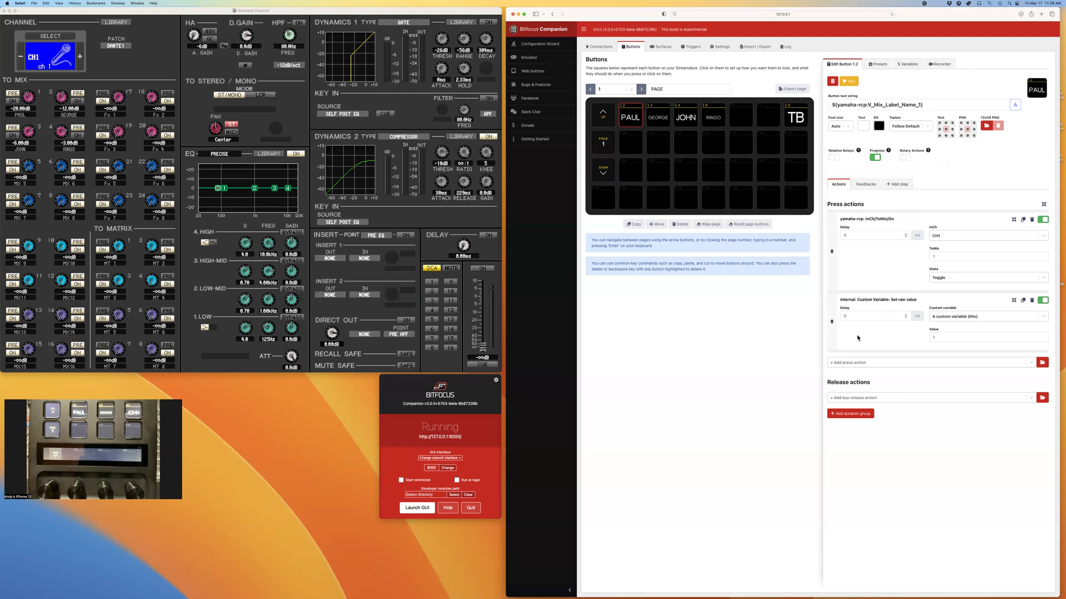
{"action": "left_click", "coordinate": [1023, 300]}
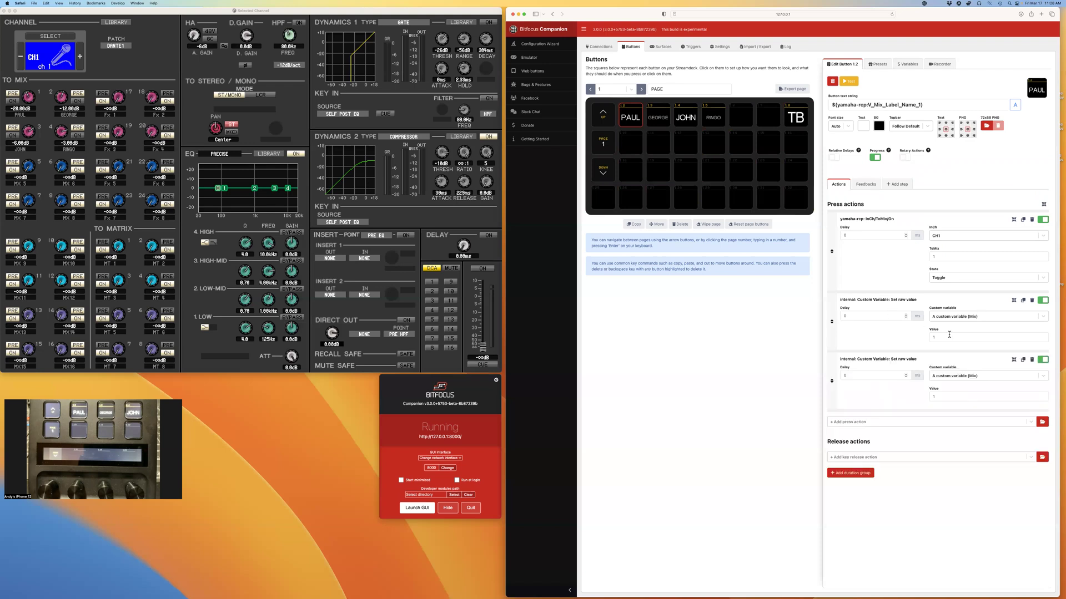
{"action": "left_click_drag", "start_coordinate": [832, 381], "coordinate": [841, 459]}
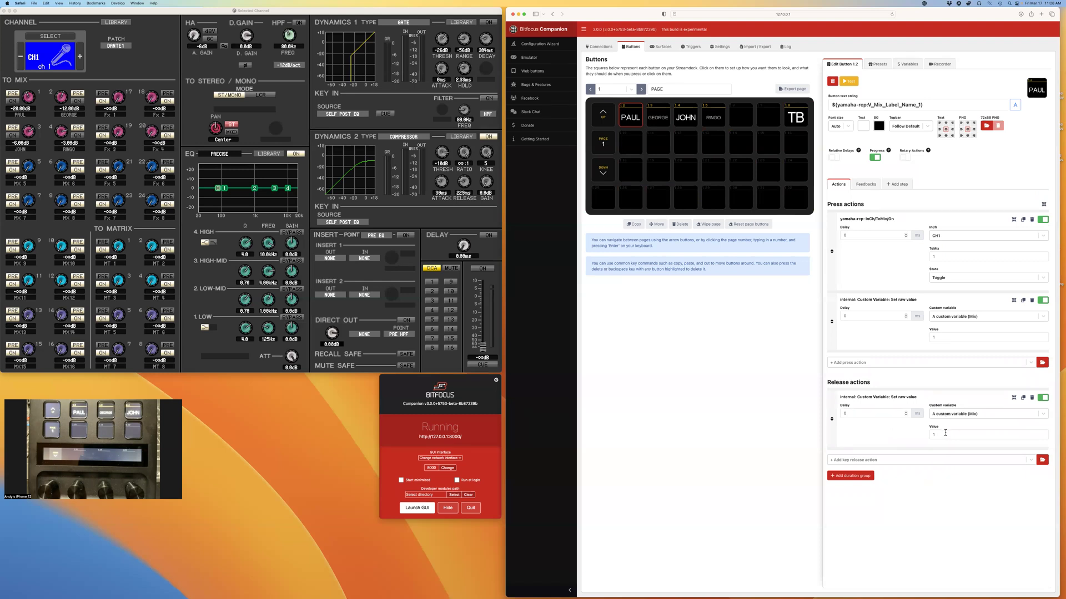
{"action": "left_click", "coordinate": [933, 433]}
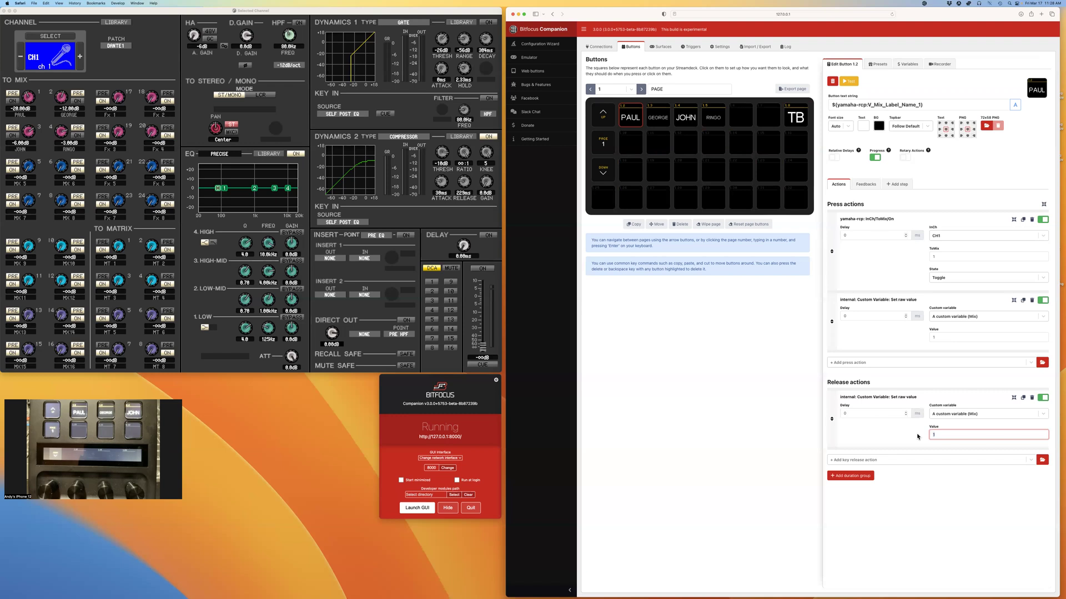
{"action": "left_click", "coordinate": [900, 439]}
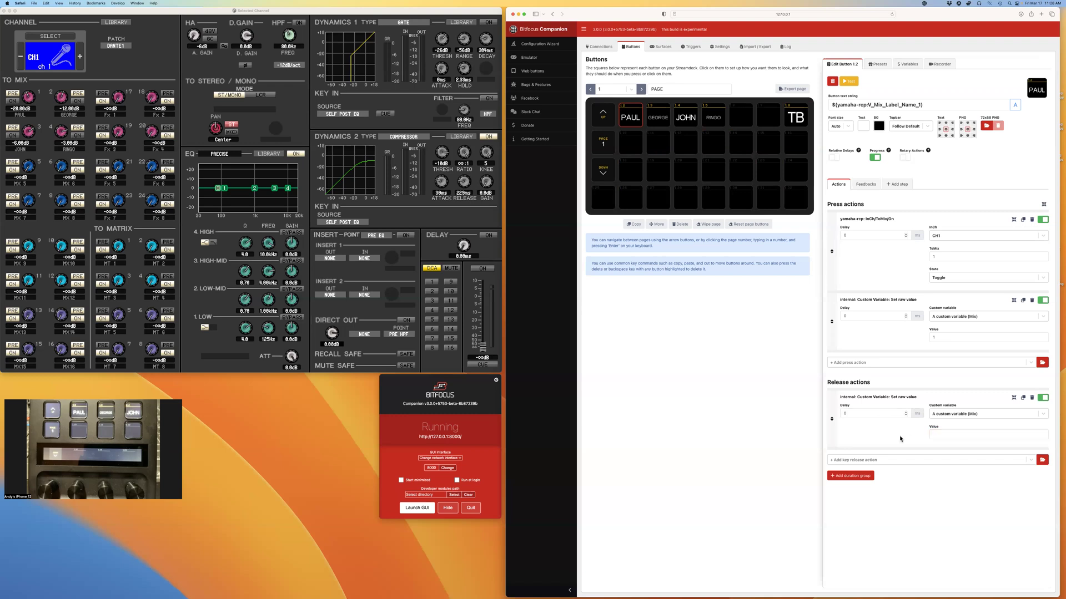
- Check how the Mix variable's current value responds when the PAUL button is triggered and released, then return to the button's settings
{"action": "left_click", "coordinate": [913, 67]}
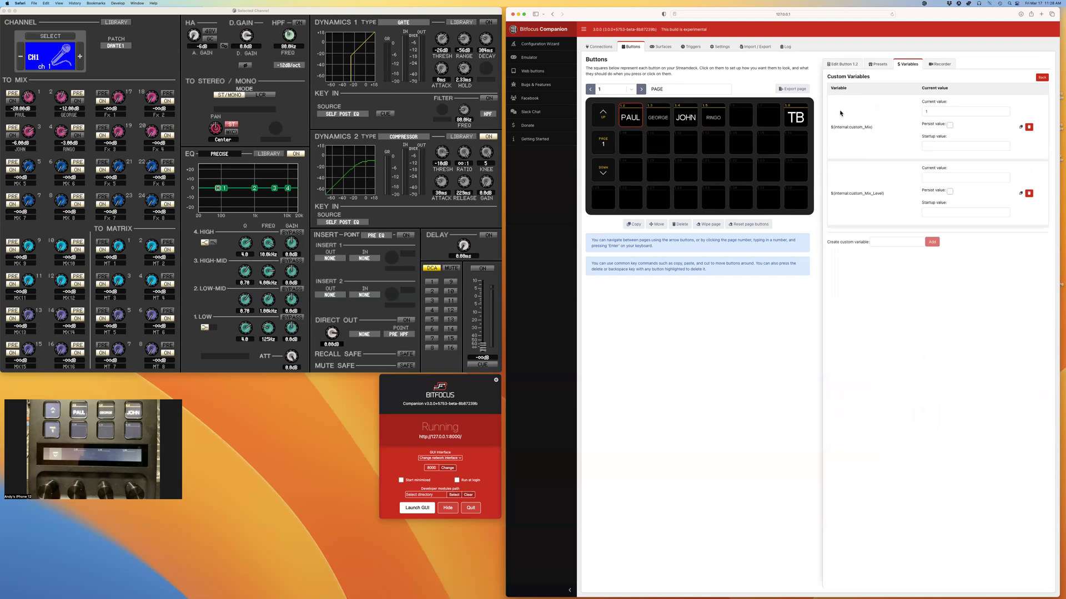
{"action": "left_click", "coordinate": [631, 116], "text": "shift"}
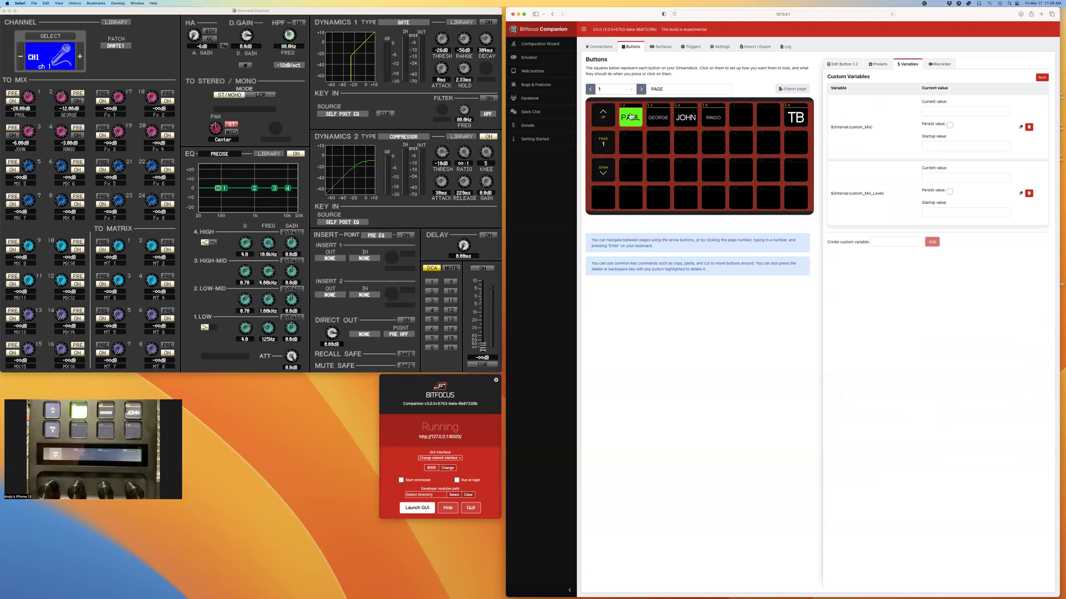
{"action": "left_click", "coordinate": [631, 116], "text": "shift"}
{"action": "left_click", "coordinate": [631, 116], "text": "shift"}
{"action": "left_click", "coordinate": [631, 116], "text": "shift"}
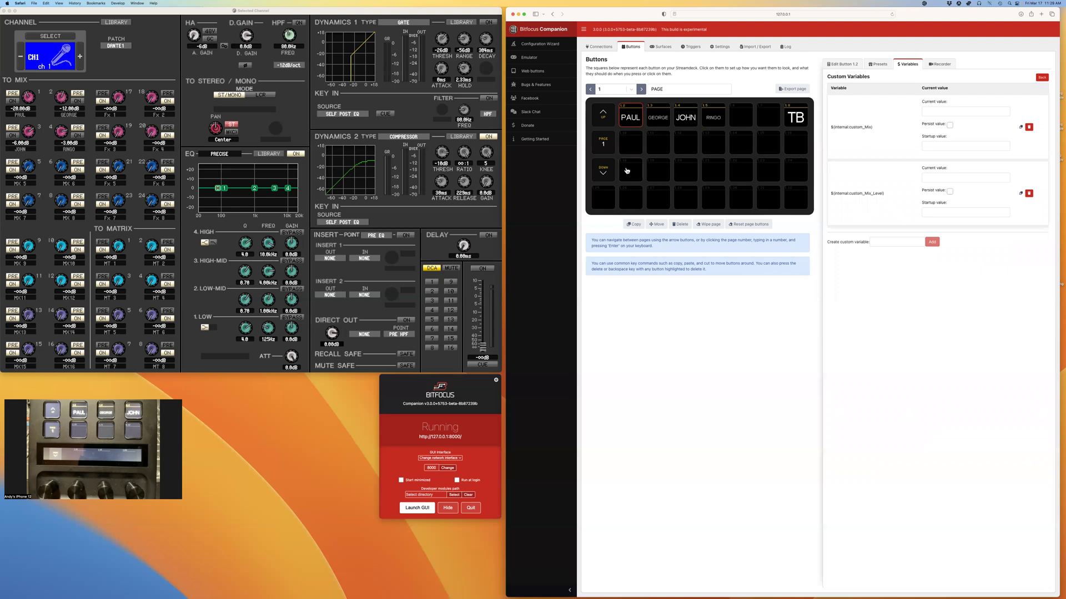
{"action": "left_click", "coordinate": [843, 64]}
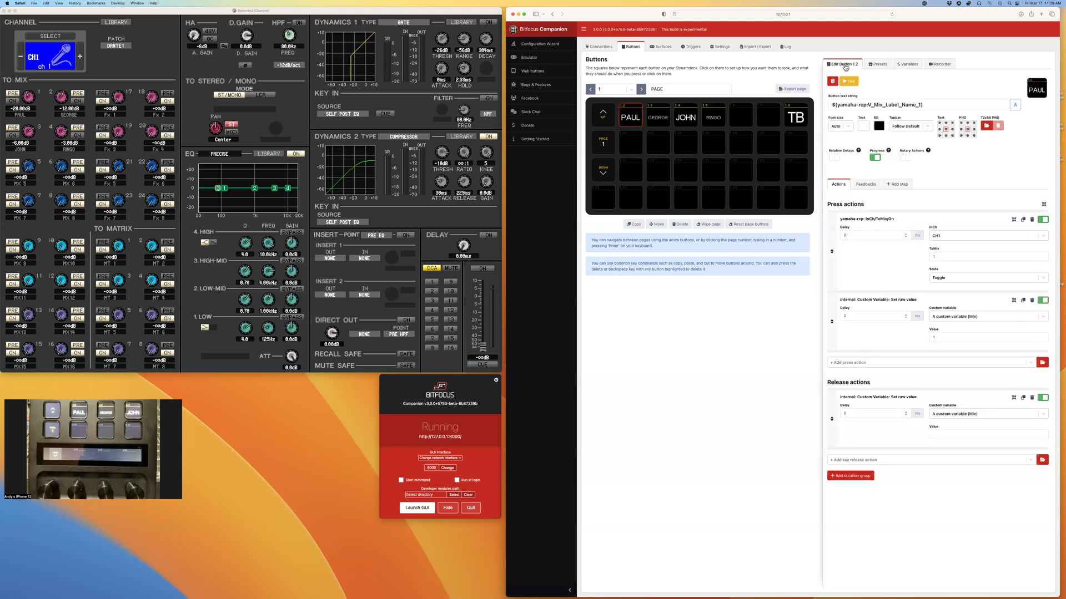
- Create a regular button two rows below PAUL and set its text to $(internal:custom_Mix_Level)
{"action": "left_click", "coordinate": [632, 171]}
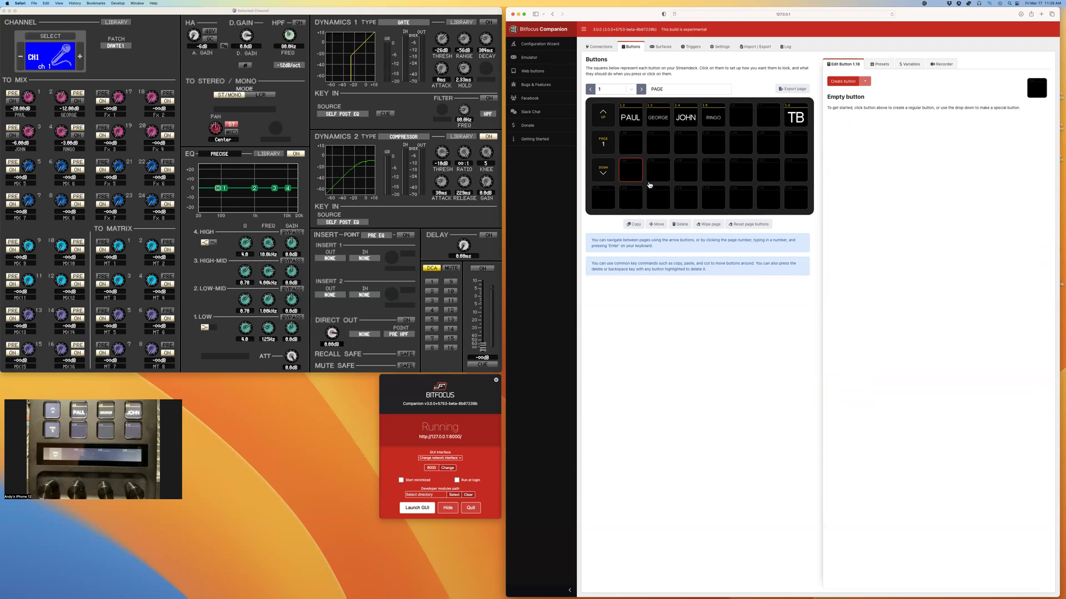
{"action": "left_click", "coordinate": [842, 82]}
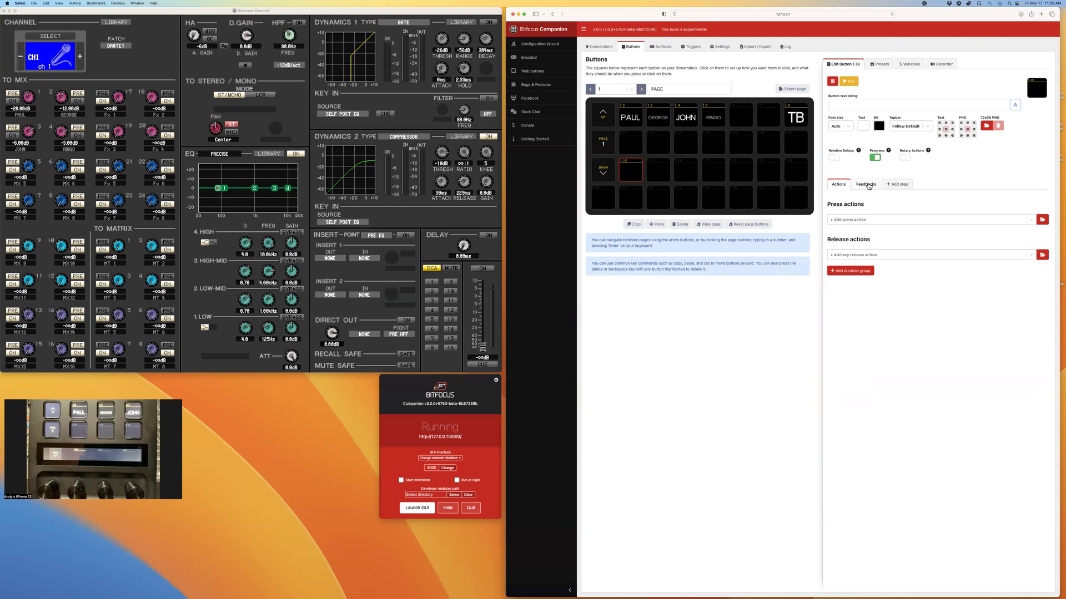
{"action": "left_click", "coordinate": [883, 105]}
{"action": "key", "text": "shift"}
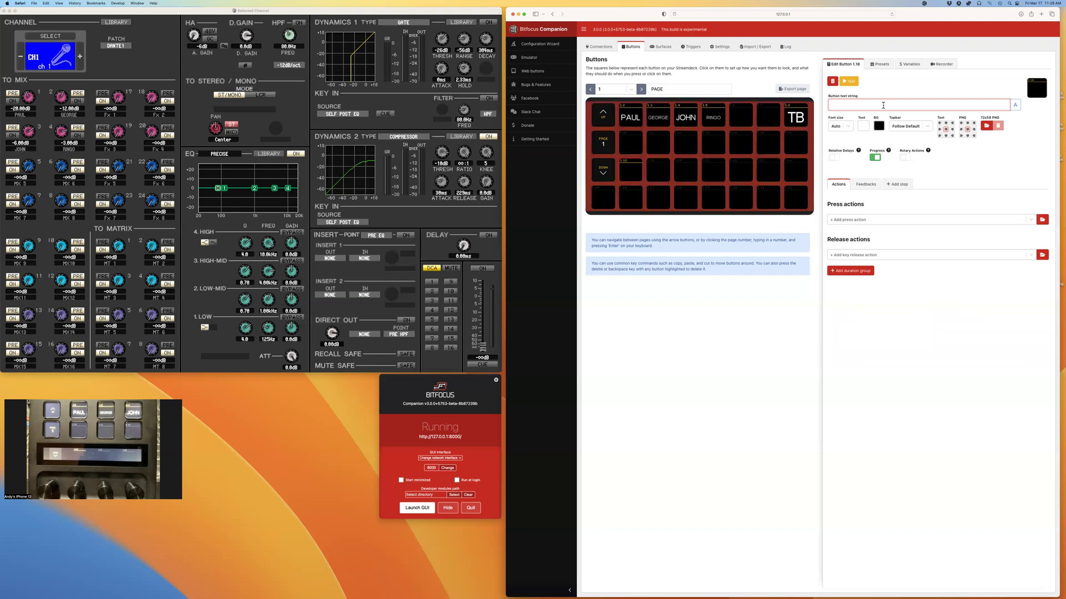
{"action": "type", "text": "$("}
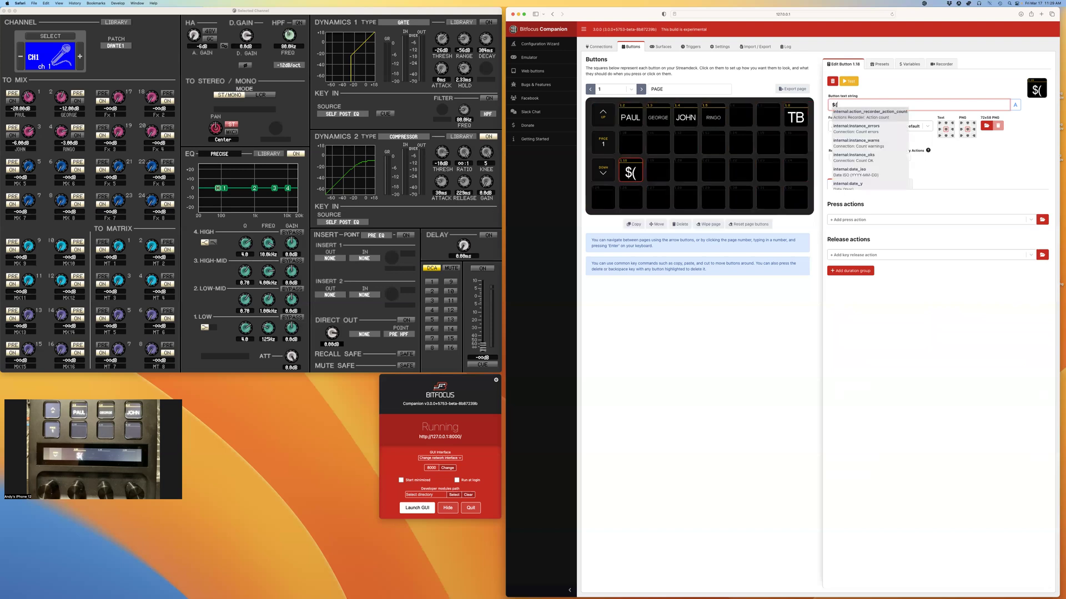
{"action": "scroll", "coordinate": [898, 123], "scroll_direction": "down", "scroll_amount": 5}
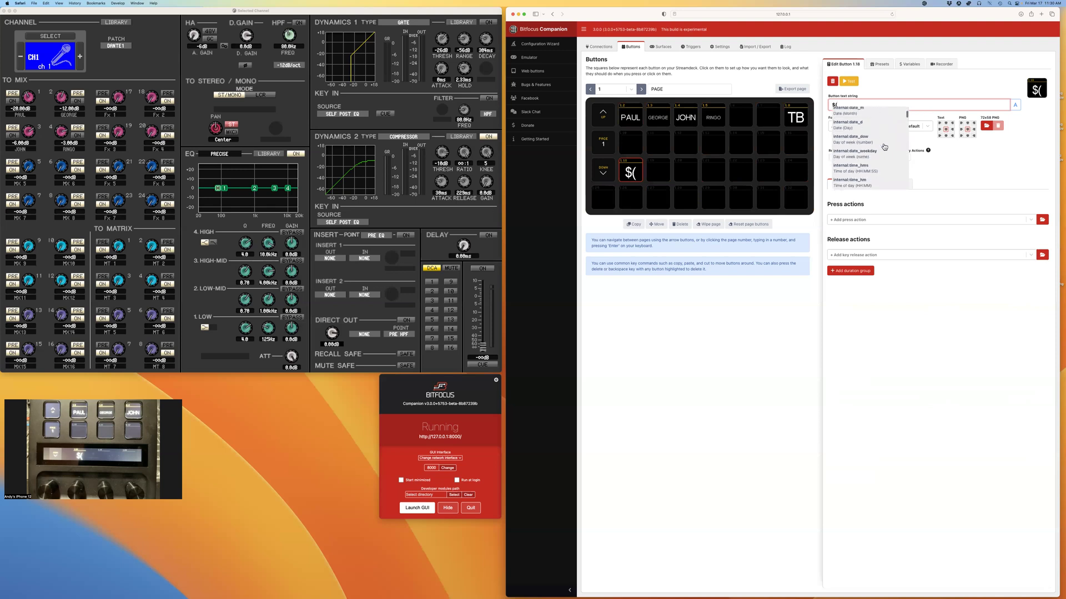
{"action": "scroll", "coordinate": [884, 147], "scroll_direction": "down", "scroll_amount": 5}
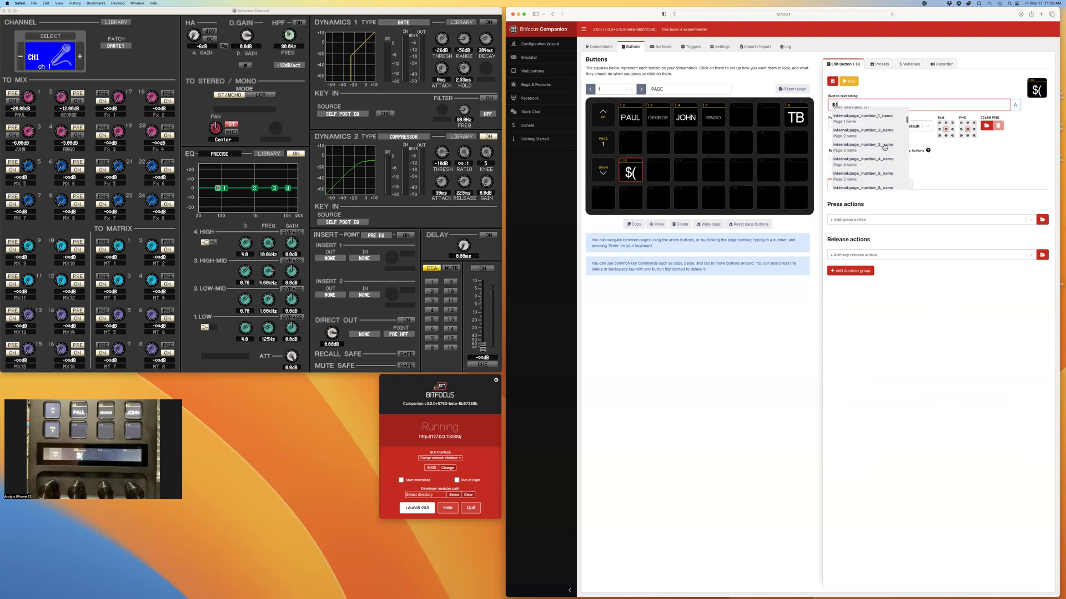
{"action": "scroll", "coordinate": [884, 146], "scroll_direction": "up", "scroll_amount": 10}
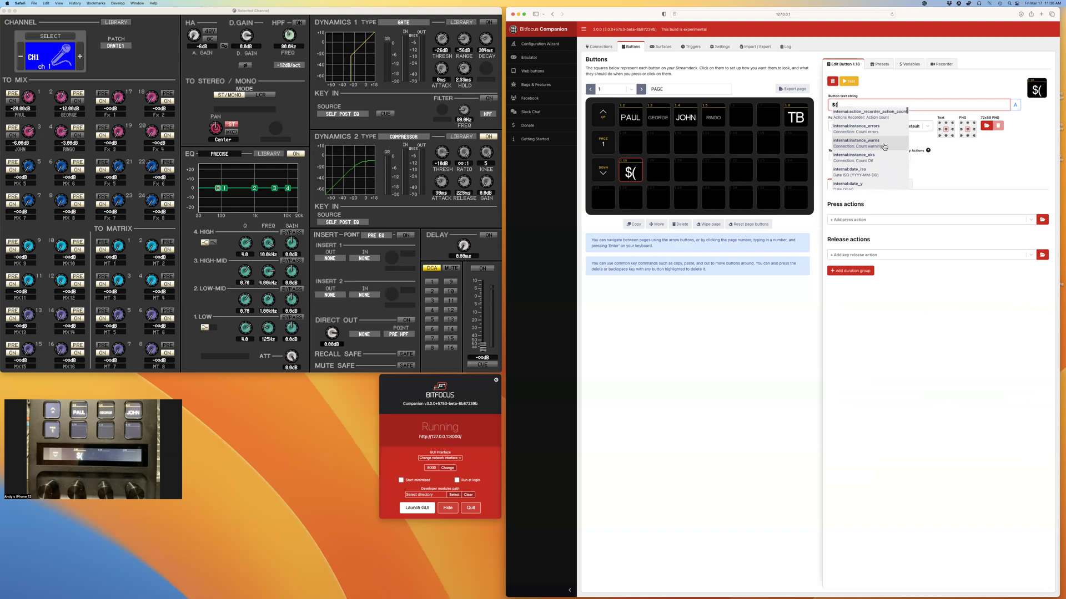
{"action": "scroll", "coordinate": [877, 138], "scroll_direction": "down", "scroll_amount": 3}
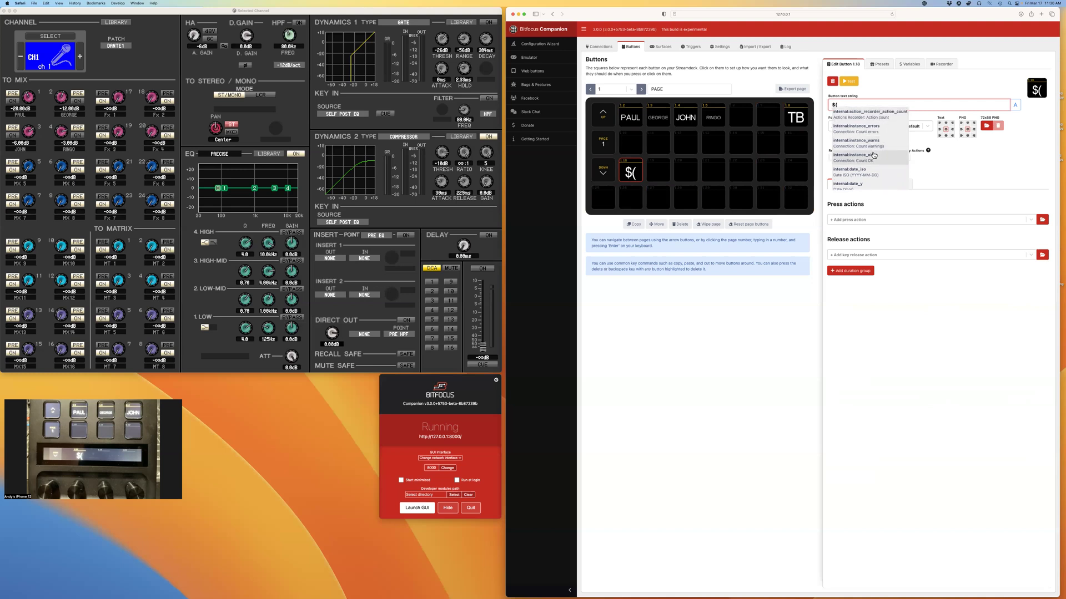
{"action": "scroll", "coordinate": [874, 155], "scroll_direction": "down", "scroll_amount": 10}
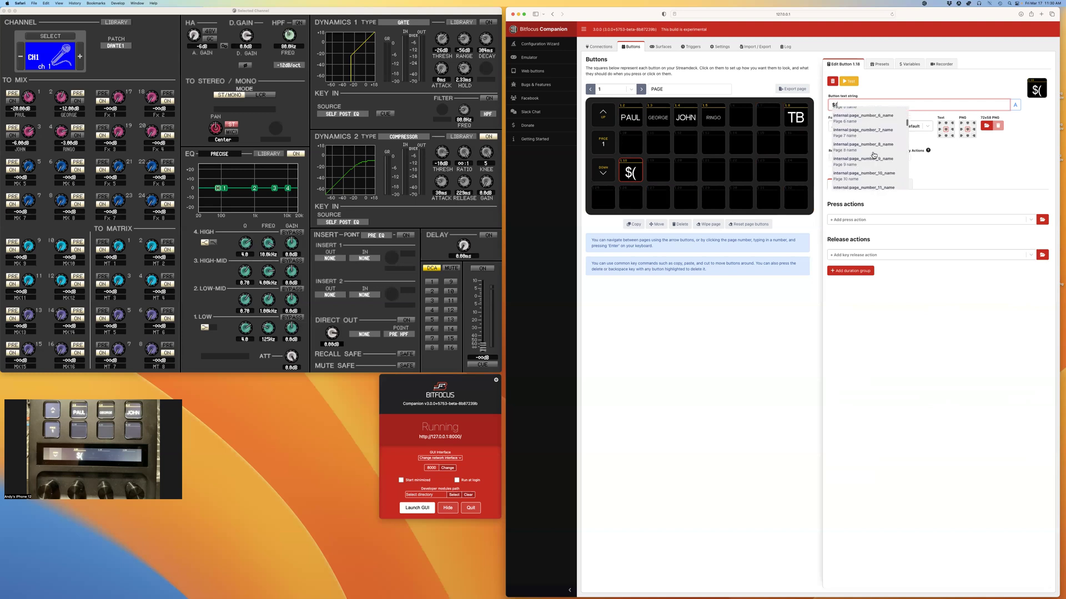
{"action": "scroll", "coordinate": [874, 155], "scroll_direction": "down", "scroll_amount": 20}
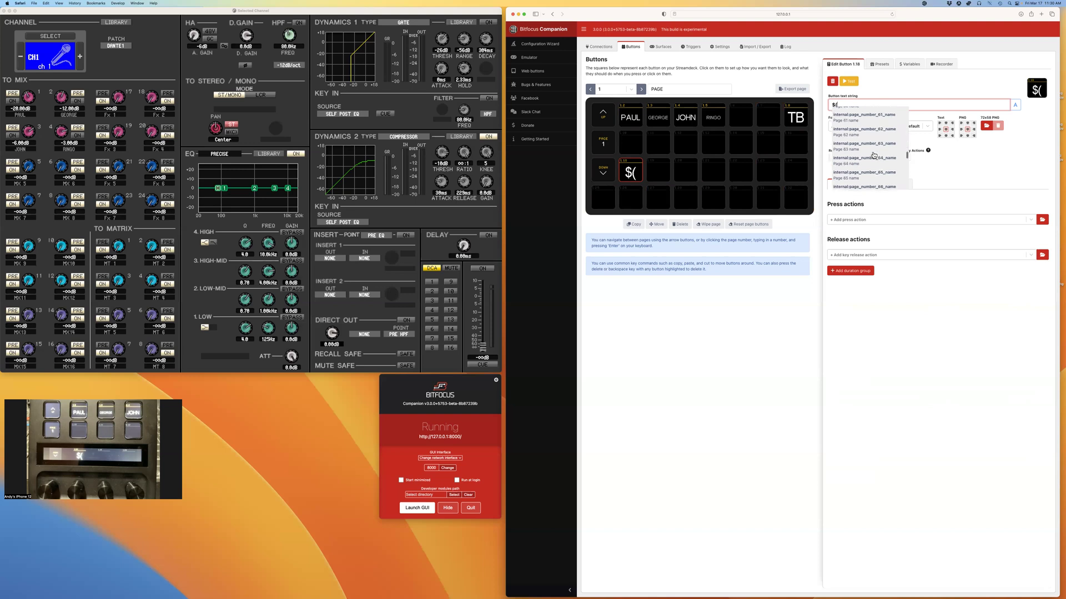
{"action": "scroll", "coordinate": [874, 155], "scroll_direction": "down", "scroll_amount": 20}
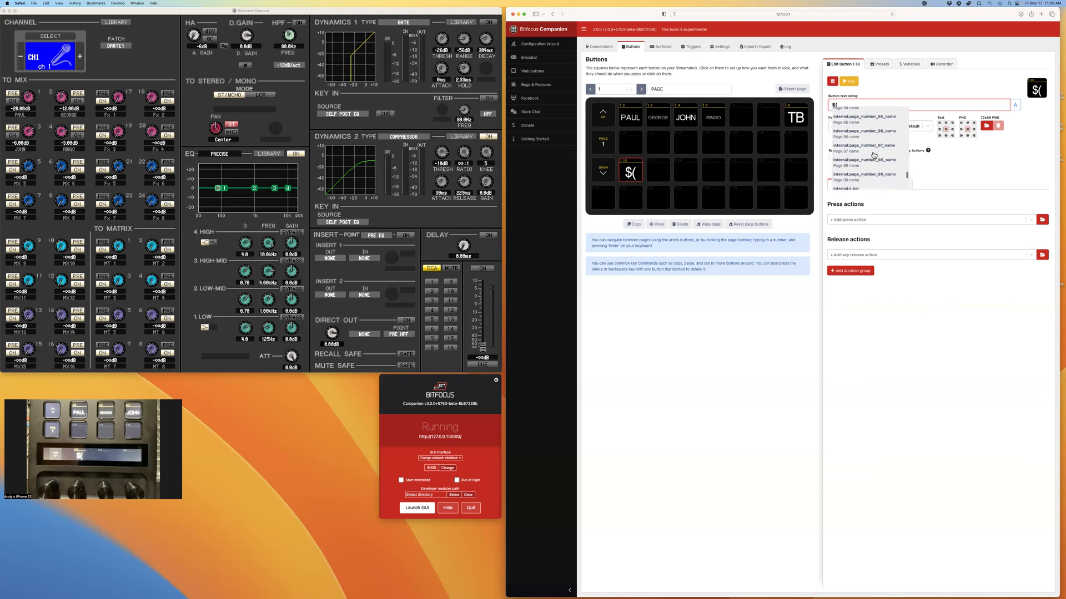
{"action": "scroll", "coordinate": [873, 155], "scroll_direction": "down", "scroll_amount": 2}
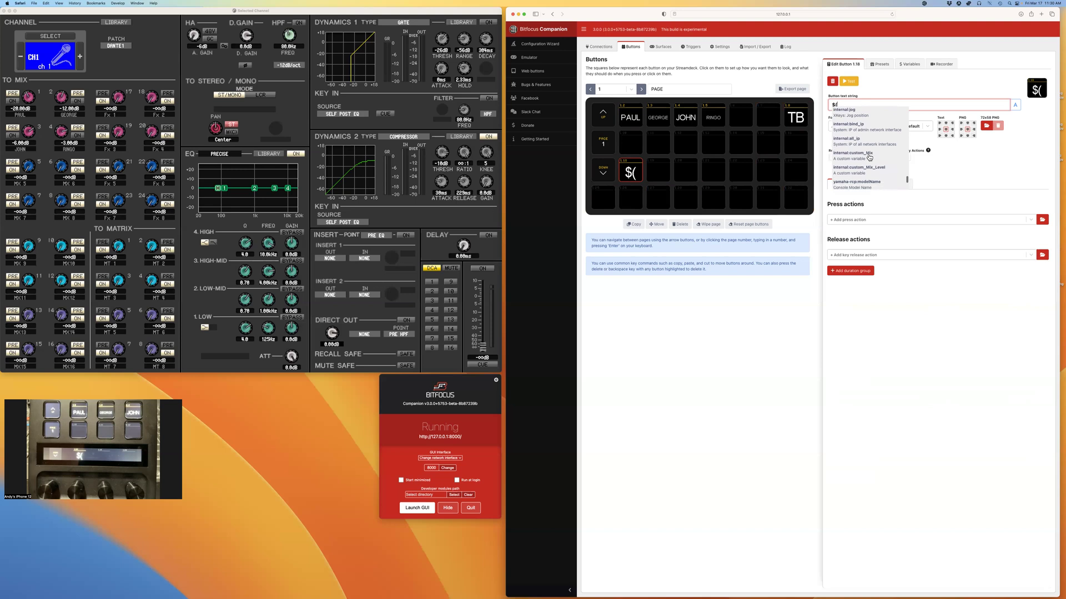
{"action": "left_click", "coordinate": [870, 170]}
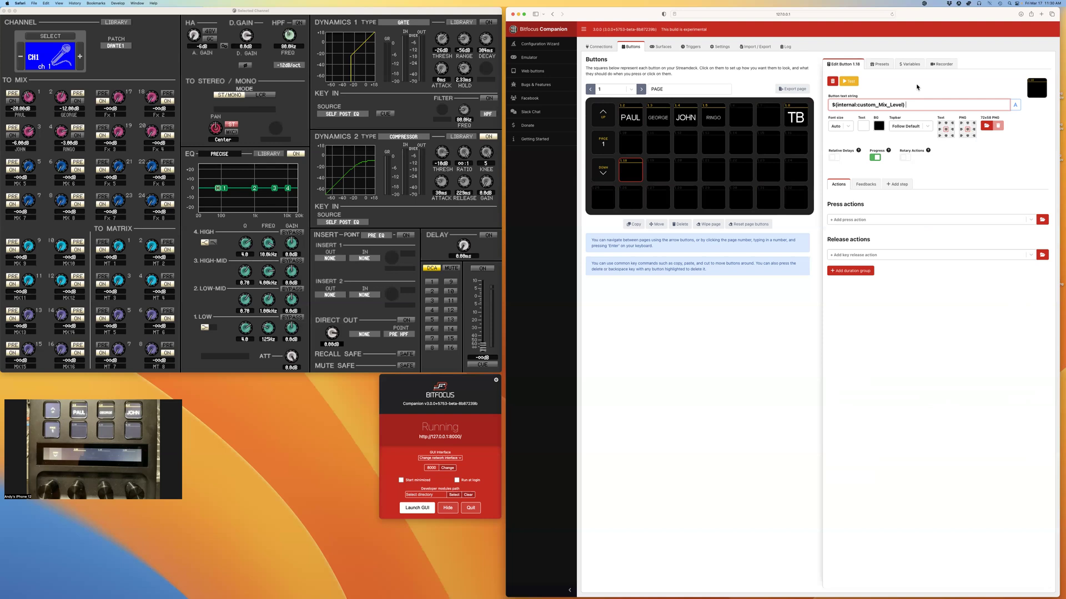
- Try 23 as the current value of the Mix_Level custom variable, clear it, and return to the new button's settings
{"action": "left_click", "coordinate": [911, 65]}
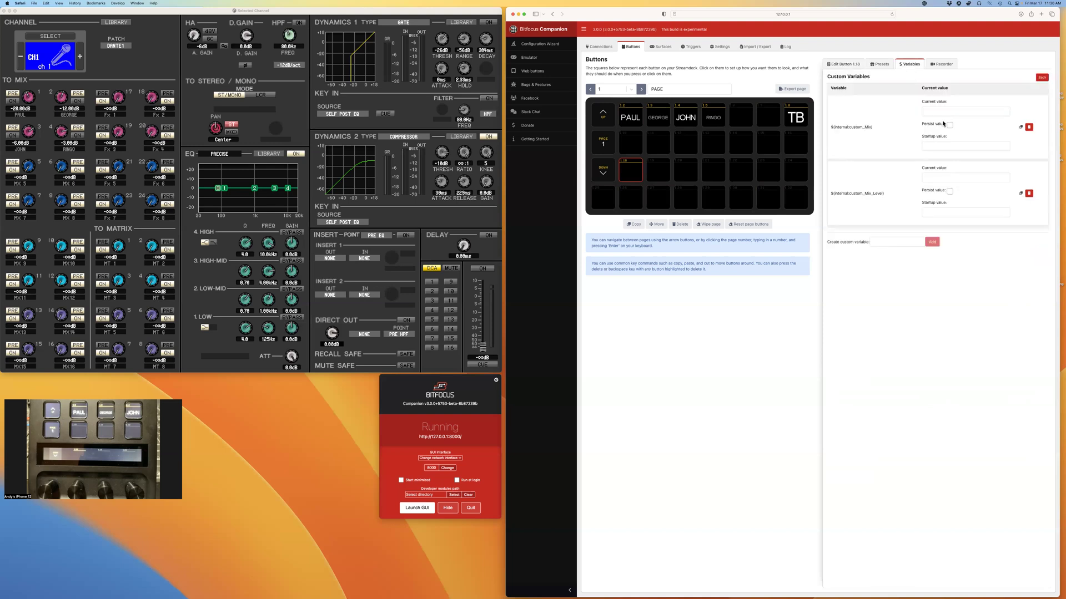
{"action": "left_click", "coordinate": [940, 179]}
{"action": "type", "text": "23"}
{"action": "key", "text": "BackSpace"}
{"action": "key", "text": "BackSpace"}
{"action": "left_click", "coordinate": [846, 64]}
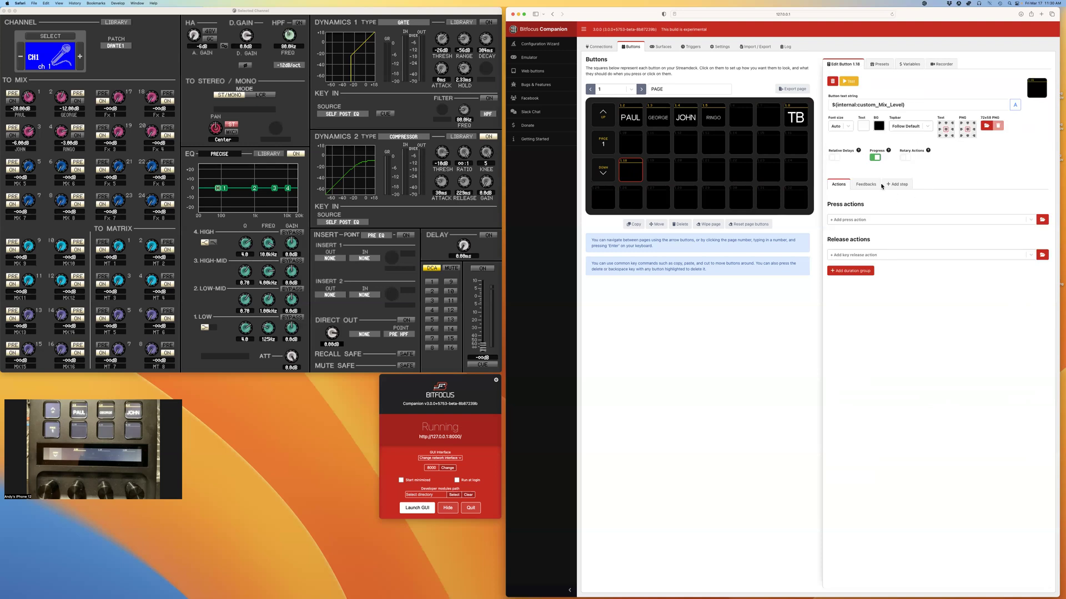
- Add the yamaha-rcp InCh/ToMix/Level feedback to the Mix_Level button
{"action": "left_click", "coordinate": [866, 184]}
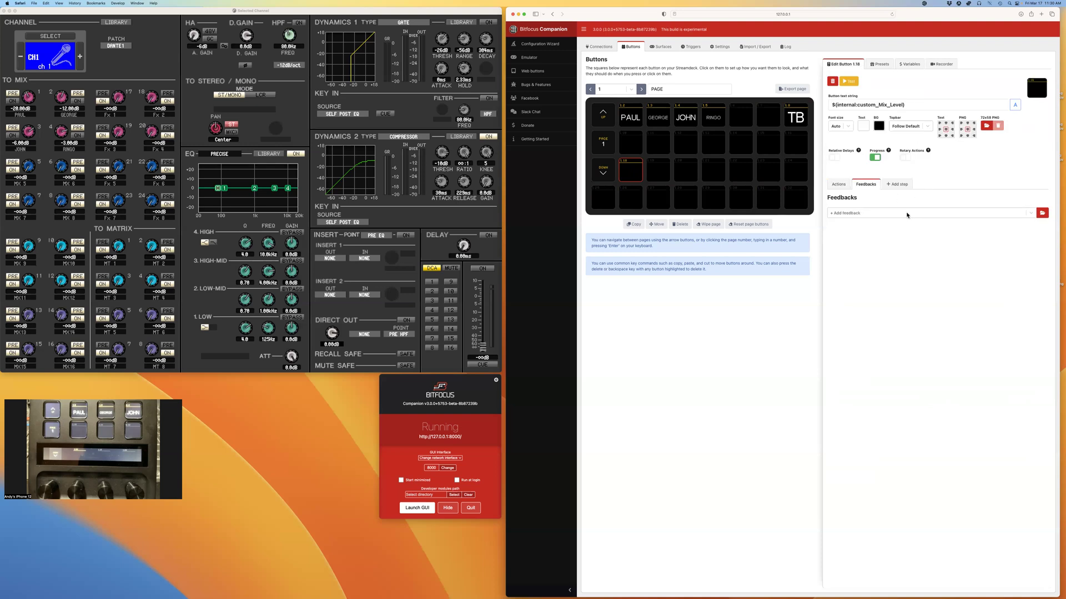
{"action": "left_click", "coordinate": [1045, 215]}
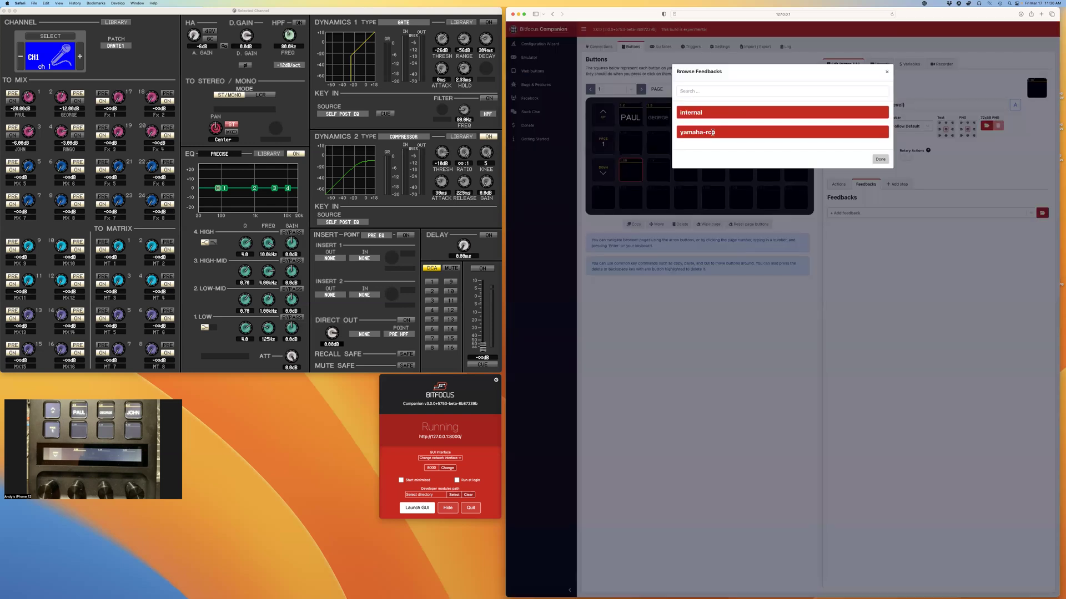
{"action": "left_click", "coordinate": [712, 132]}
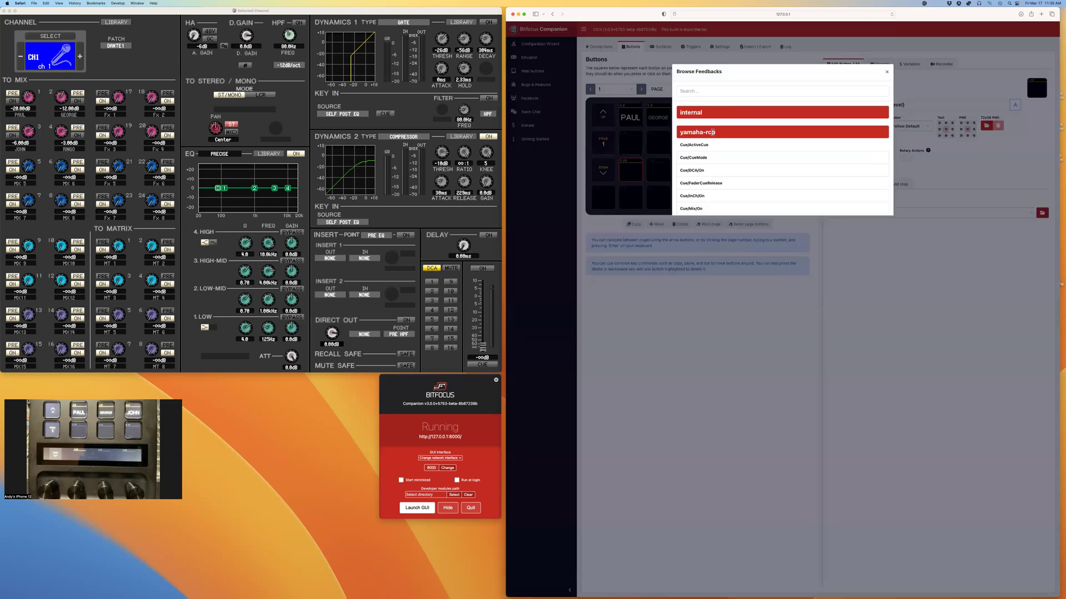
{"action": "scroll", "coordinate": [727, 211], "scroll_direction": "down", "scroll_amount": 8}
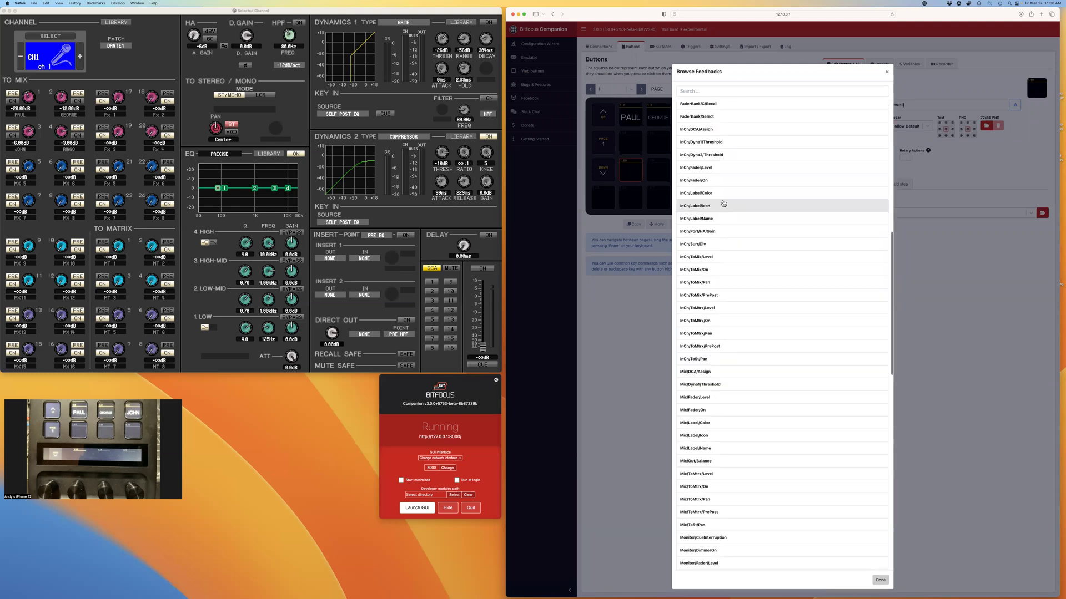
{"action": "scroll", "coordinate": [724, 209], "scroll_direction": "down", "scroll_amount": 5}
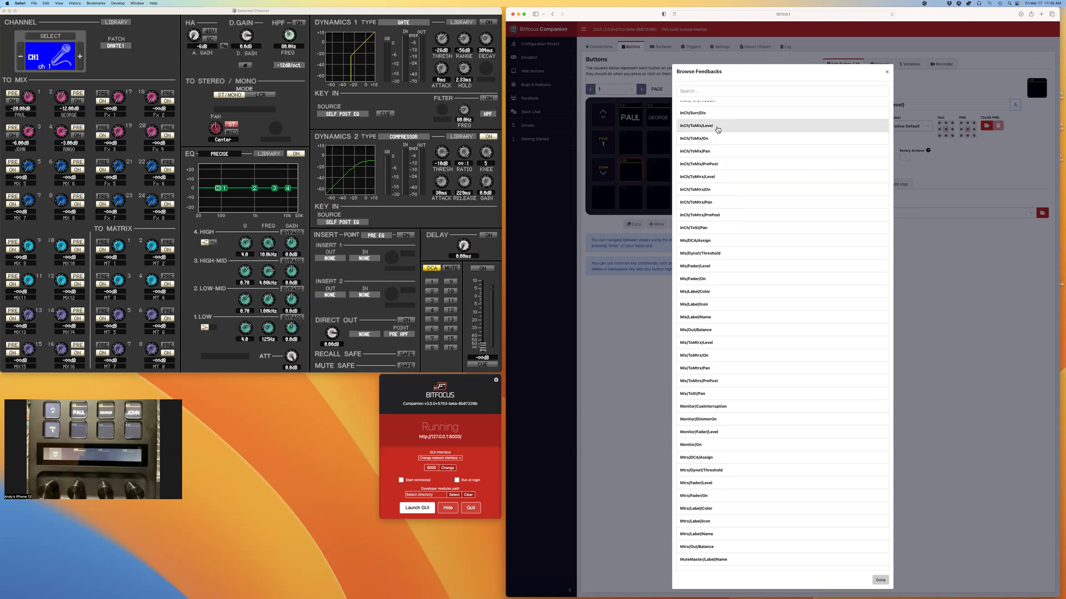
{"action": "left_click", "coordinate": [717, 127]}
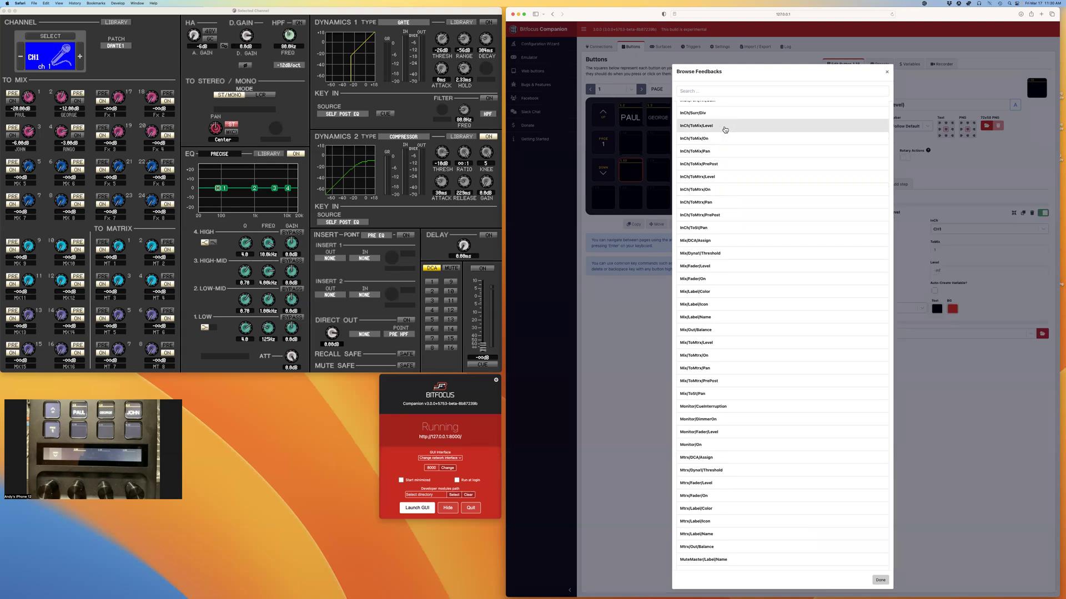
{"action": "left_click", "coordinate": [888, 75]}
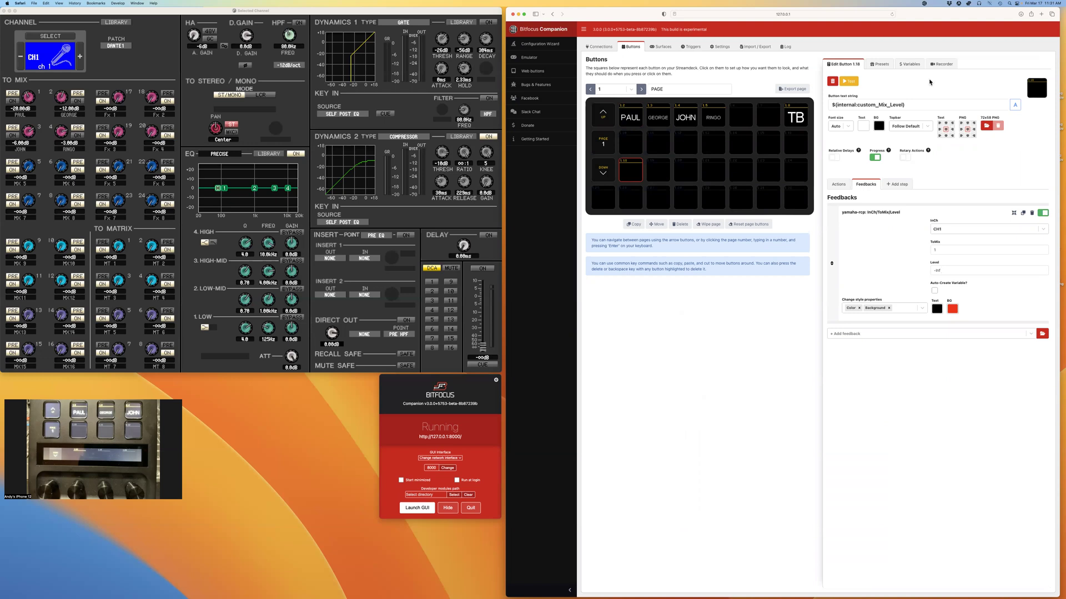
- Copy the Mix_Level variable reference into the feedback's Level and change its leading $ to @, giving @(internal:custom_Mix_Level)
{"action": "left_click", "coordinate": [910, 64]}
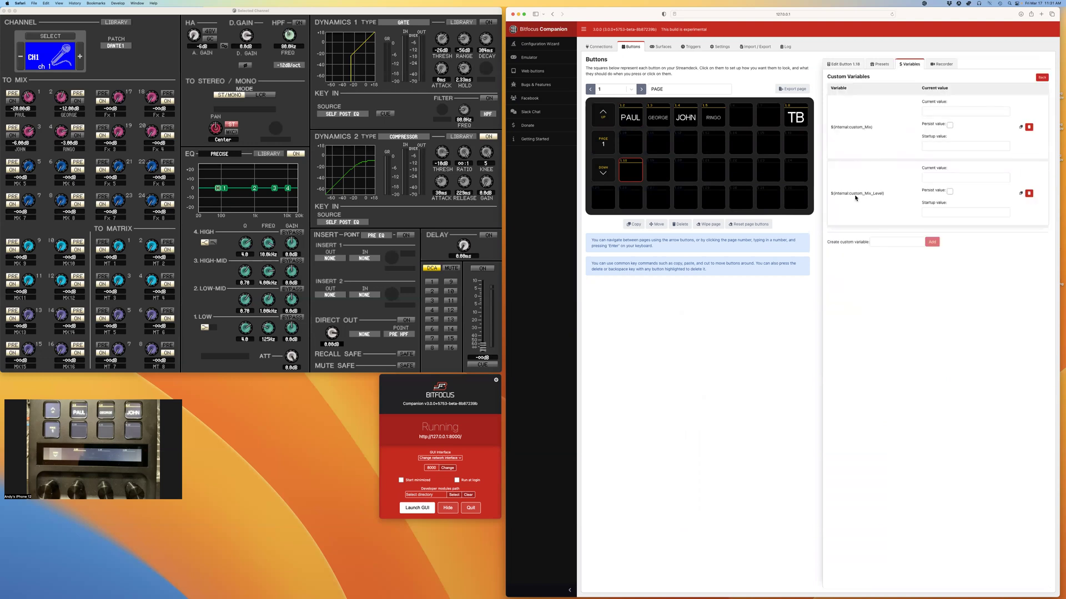
{"action": "left_click", "coordinate": [1020, 194]}
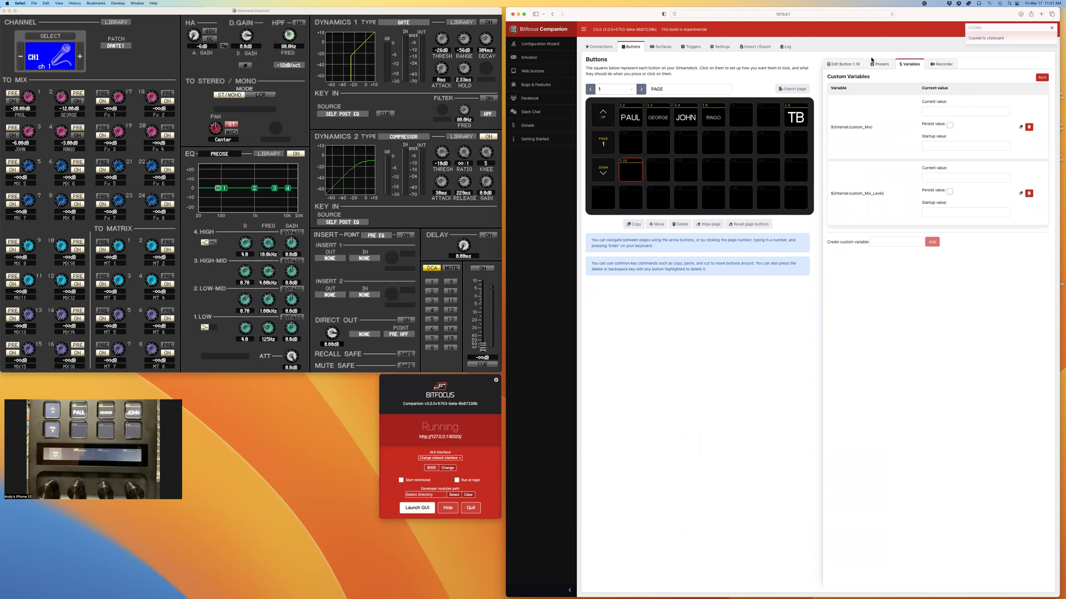
{"action": "left_click", "coordinate": [845, 64]}
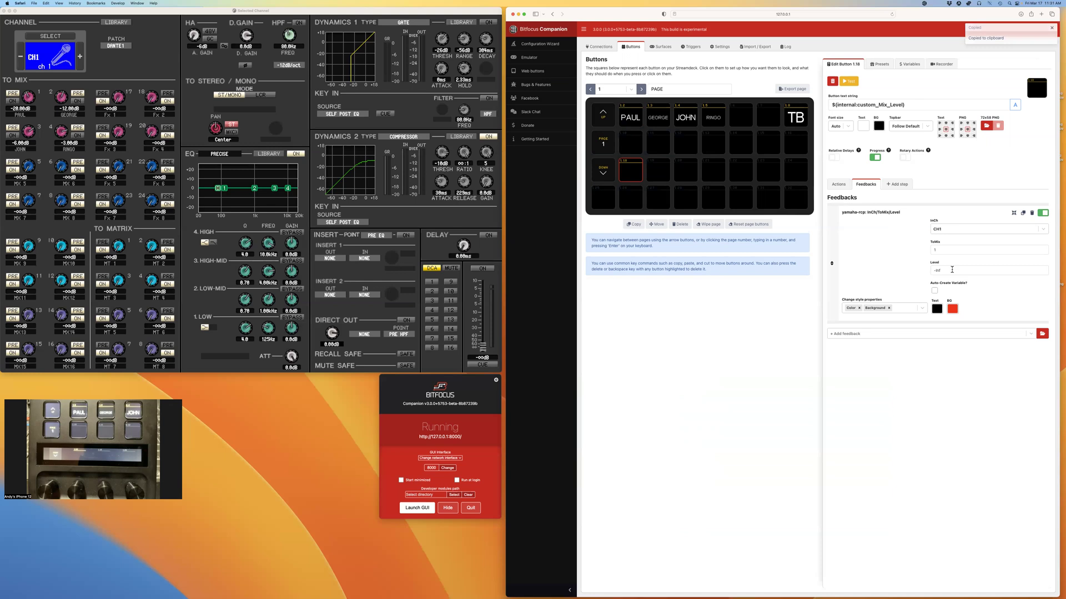
{"action": "triple_click", "coordinate": [952, 270]}
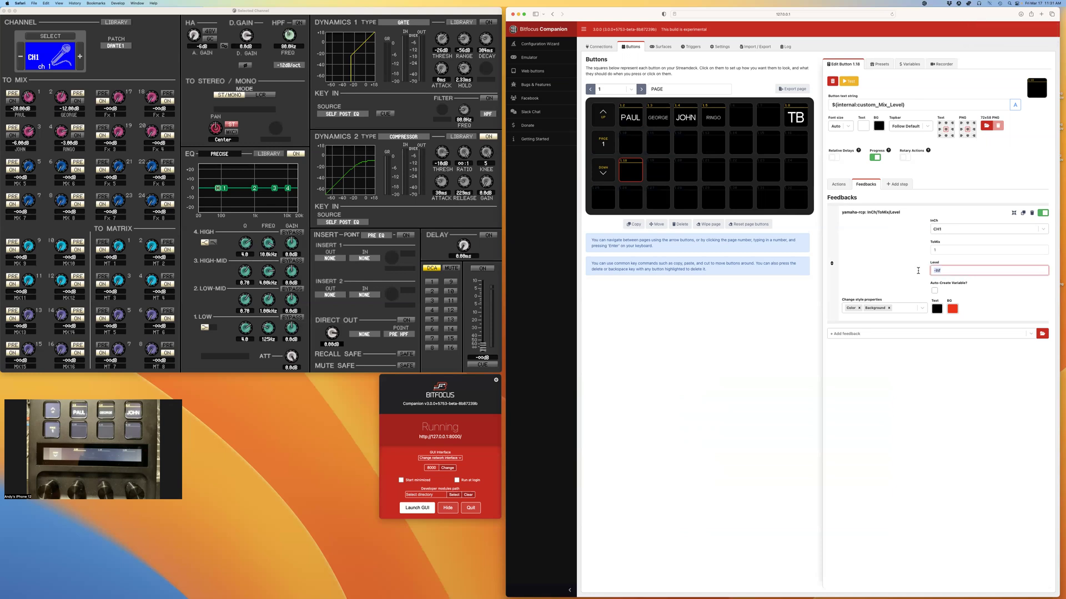
{"action": "key", "text": "super+v"}
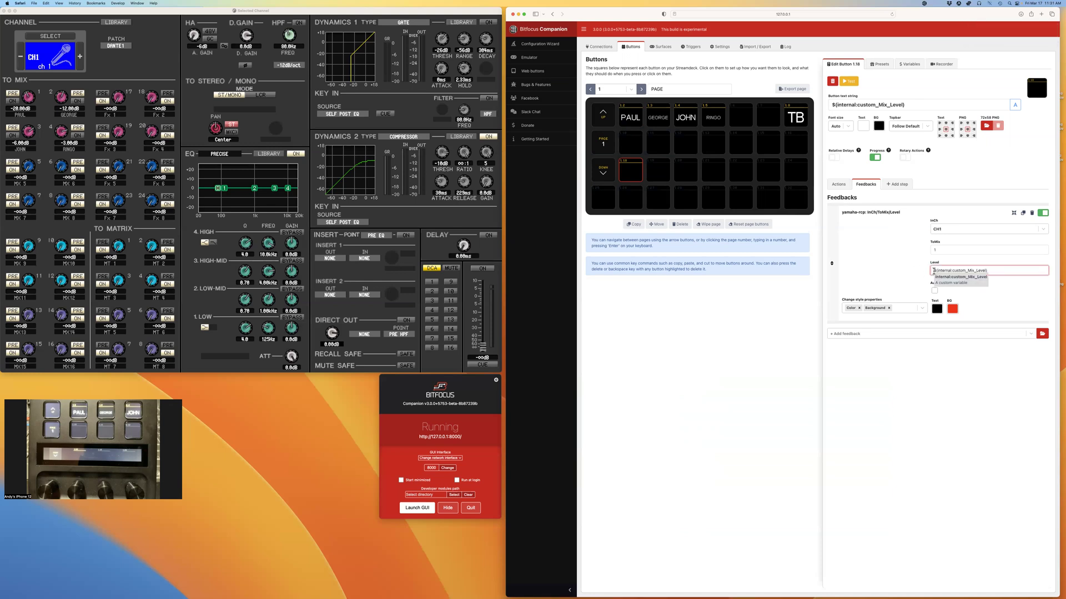
{"action": "left_click", "coordinate": [936, 274]}
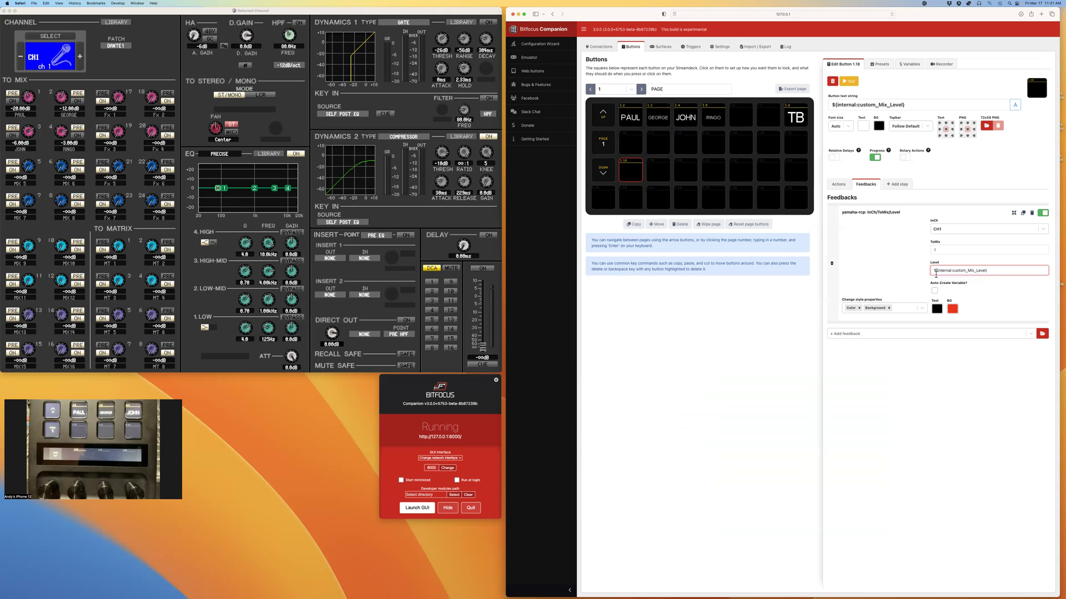
{"action": "key", "text": "BackSpace"}
{"action": "type", "text": "$"}
{"action": "left_click", "coordinate": [891, 282]}
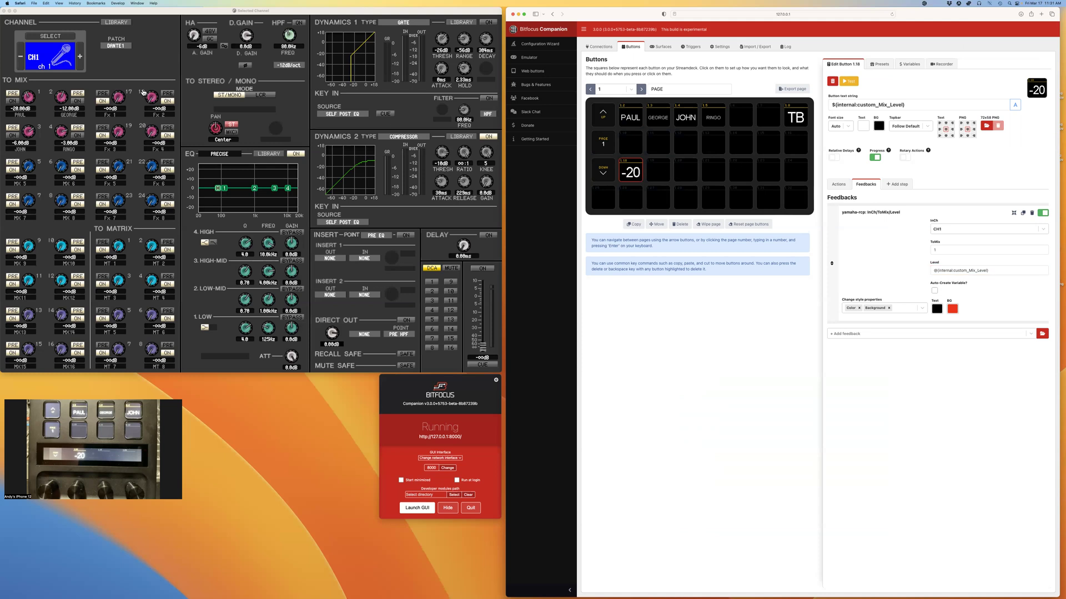
- Switch to CL Editor and set channel 1's send level to the PAUL mix to -24 dB
{"action": "double_click", "coordinate": [18, 110]}
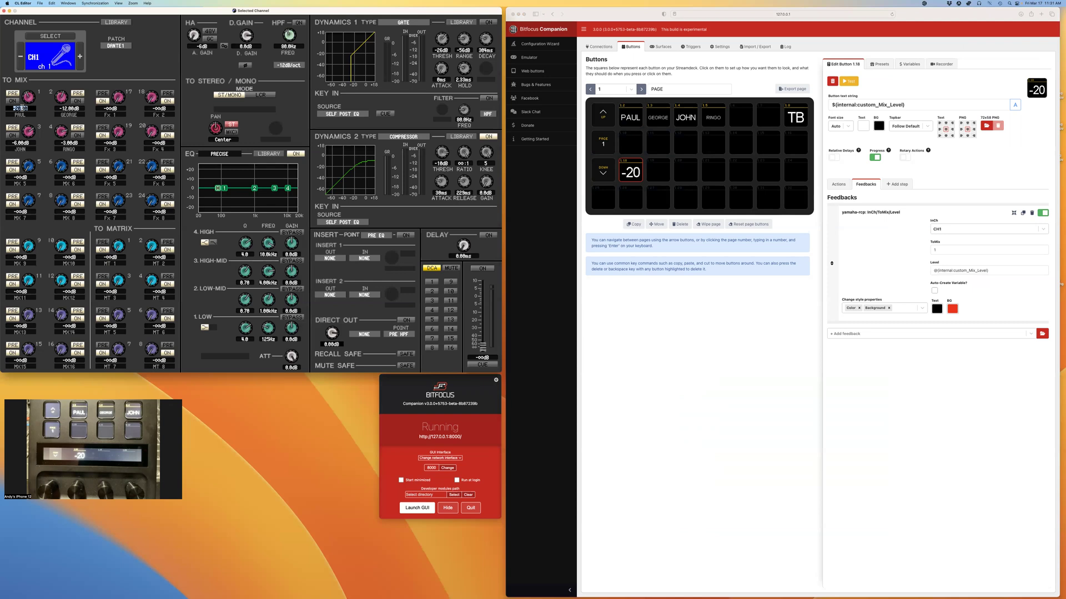
{"action": "key", "text": "BackSpace"}
{"action": "type", "text": "-24"}
{"action": "key", "text": "Return"}
- Back in Companion, append dB to the level button's text, making it $(internal:custom_Mix_Level)dB without a line break
{"action": "left_click", "coordinate": [913, 105]}
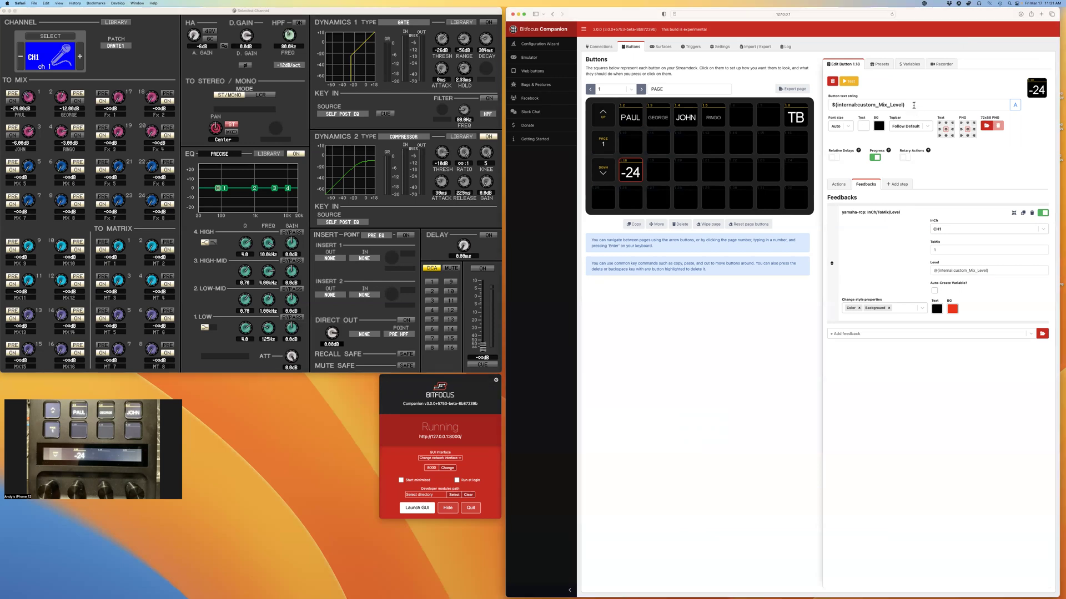
{"action": "left_click", "coordinate": [911, 105]}
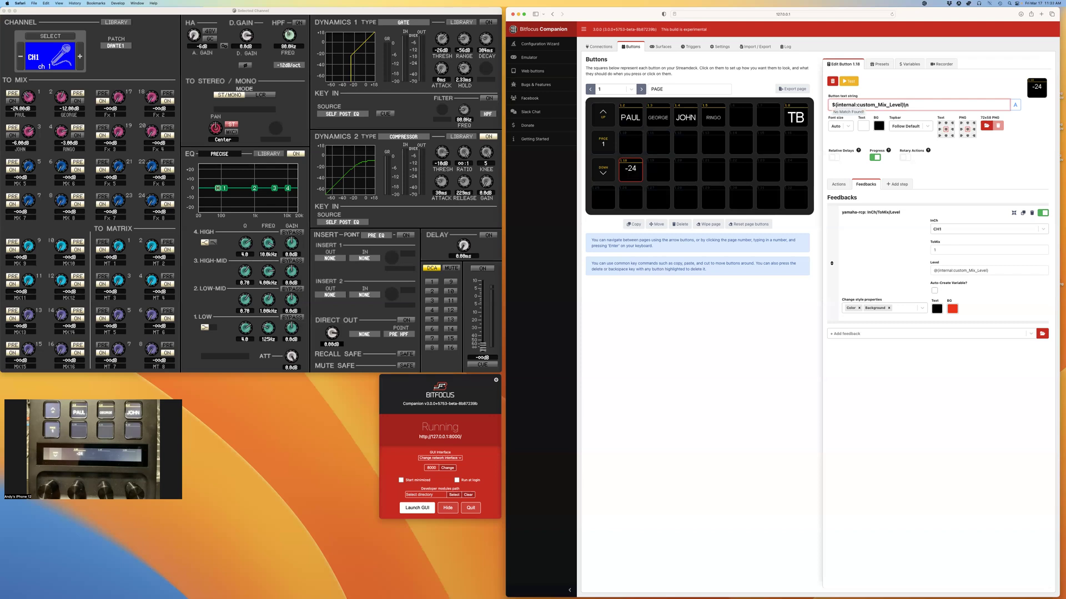
{"action": "type", "text": "dB"}
{"action": "key", "text": "BackSpace"}
{"action": "key", "text": "BackSpace"}
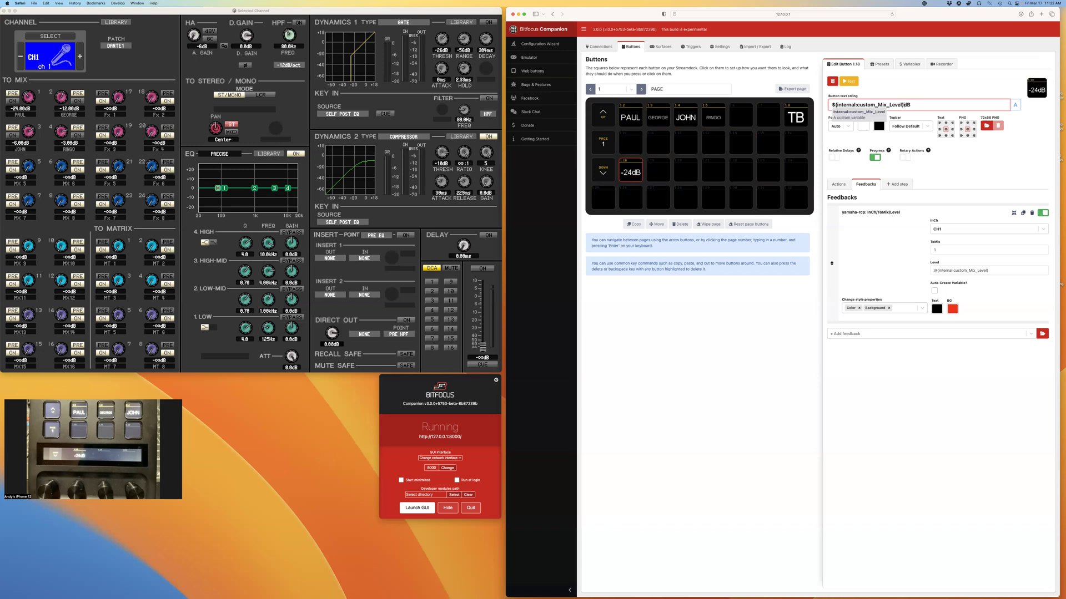
{"action": "key", "text": "BackSpace"}
{"action": "left_click", "coordinate": [942, 153]}
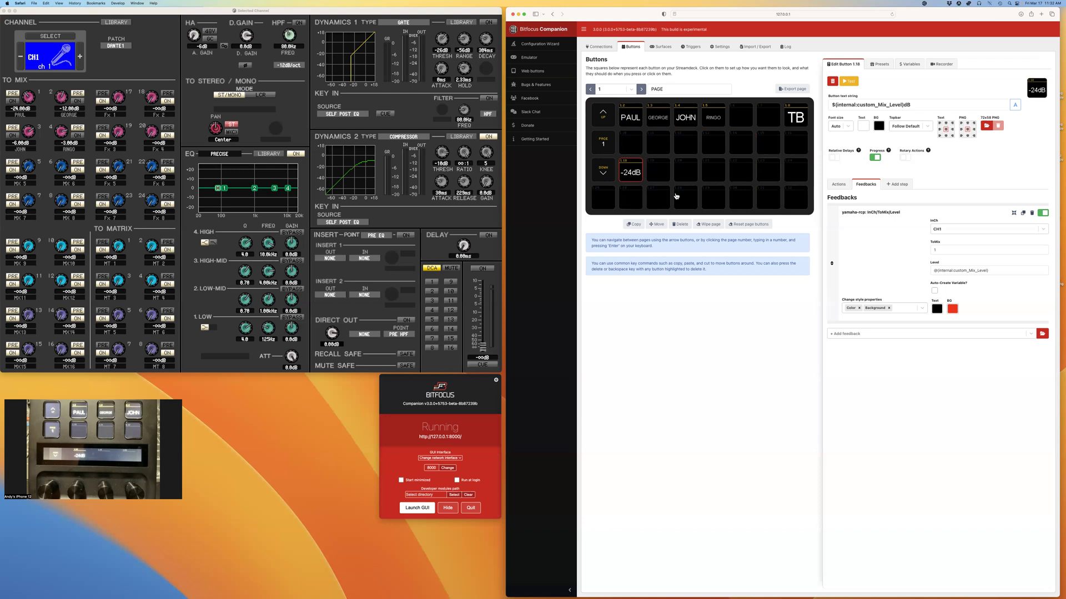
- Create a regular button directly below the -24dB level button and enable its Rotary Actions
{"action": "left_click", "coordinate": [633, 199]}
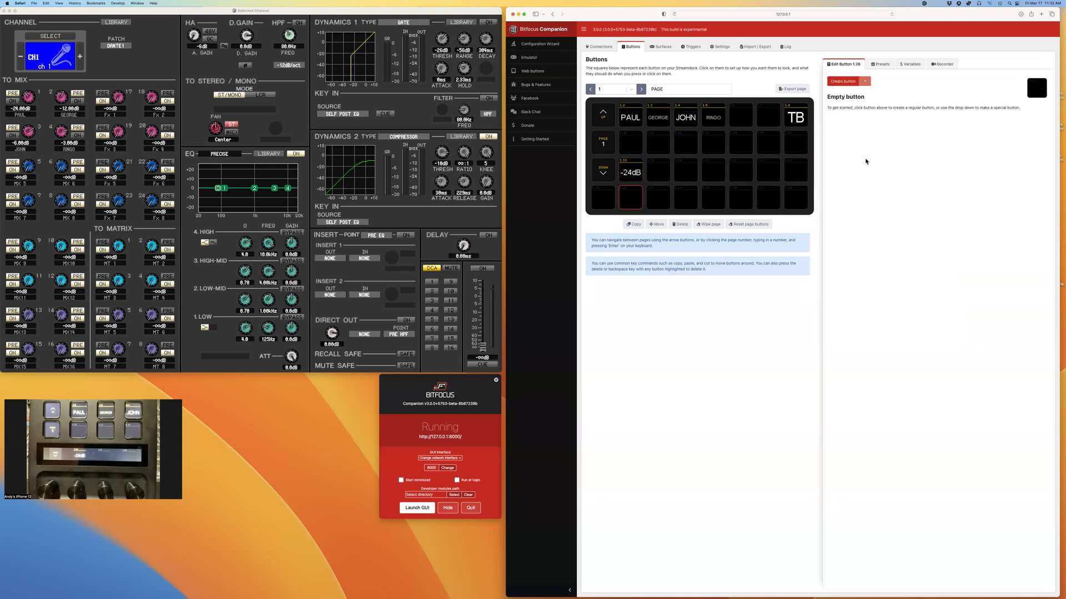
{"action": "left_click", "coordinate": [843, 81]}
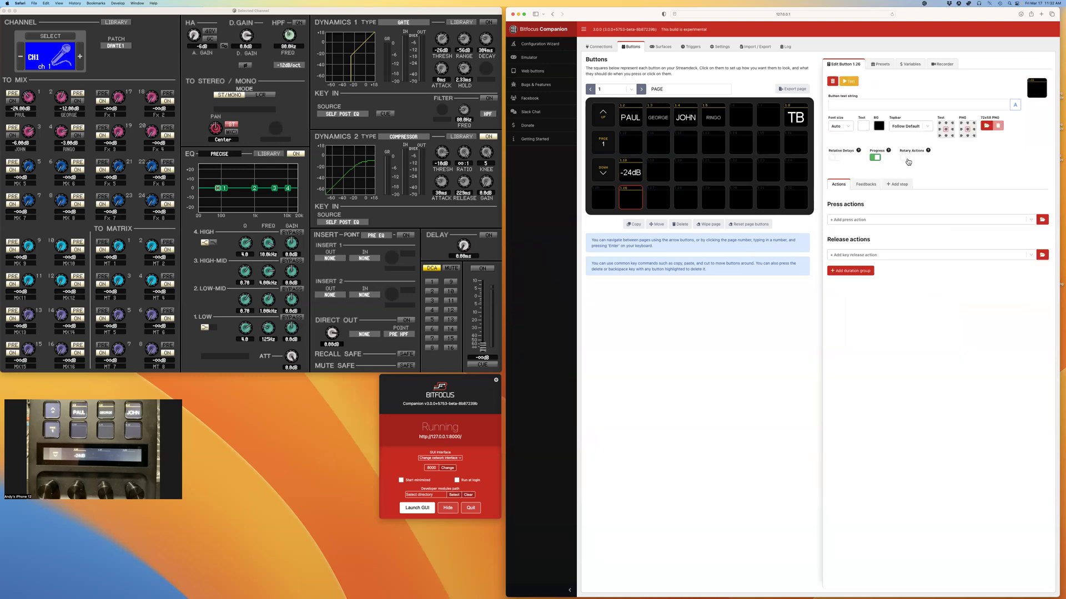
{"action": "left_click", "coordinate": [906, 158]}
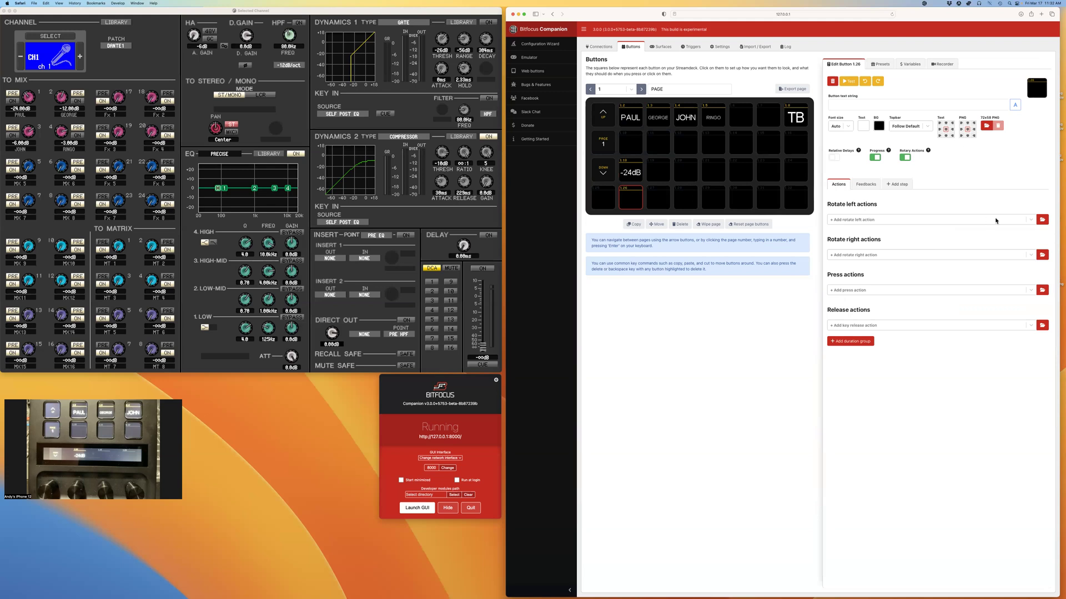
- Add a yamaha-rcp InCh/ToMix/Level rotate-left action with Level -1 and Relative enabled
{"action": "left_click", "coordinate": [1030, 222]}
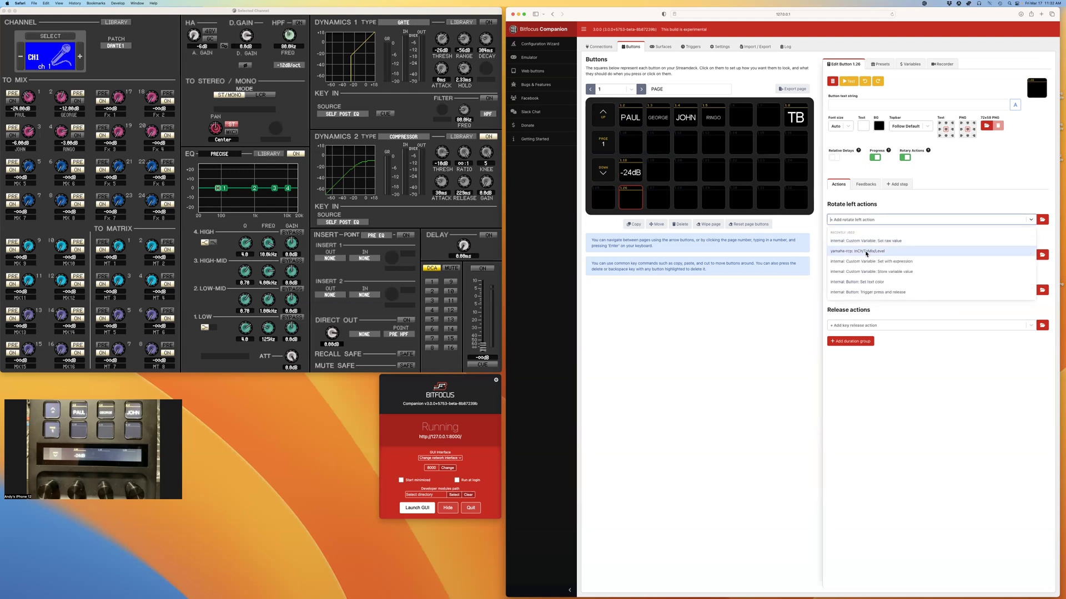
{"action": "left_click", "coordinate": [866, 252]}
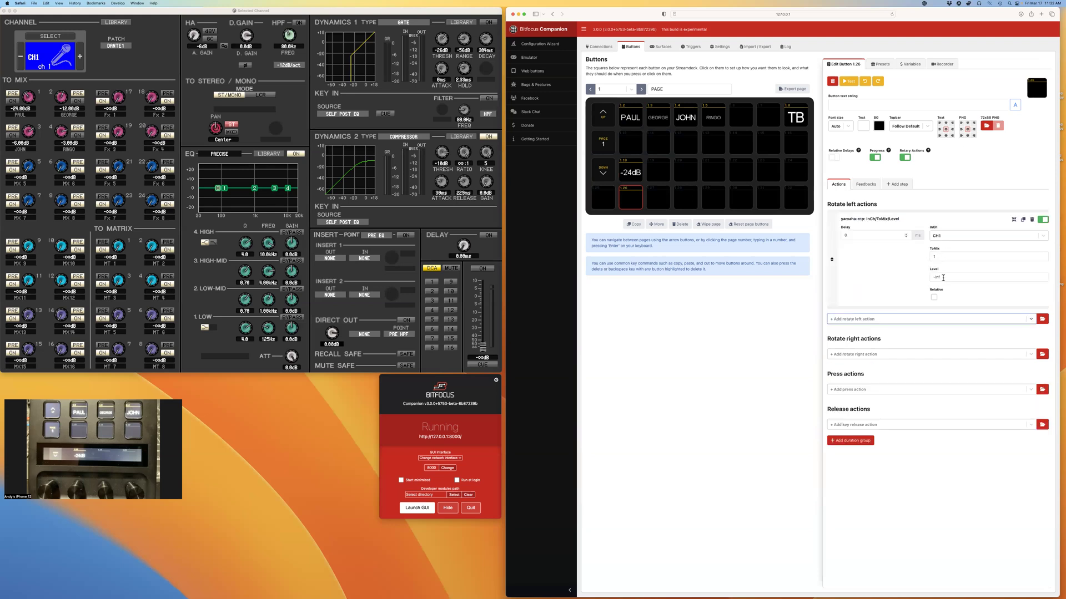
{"action": "left_click_drag", "start_coordinate": [942, 278], "coordinate": [919, 278]}
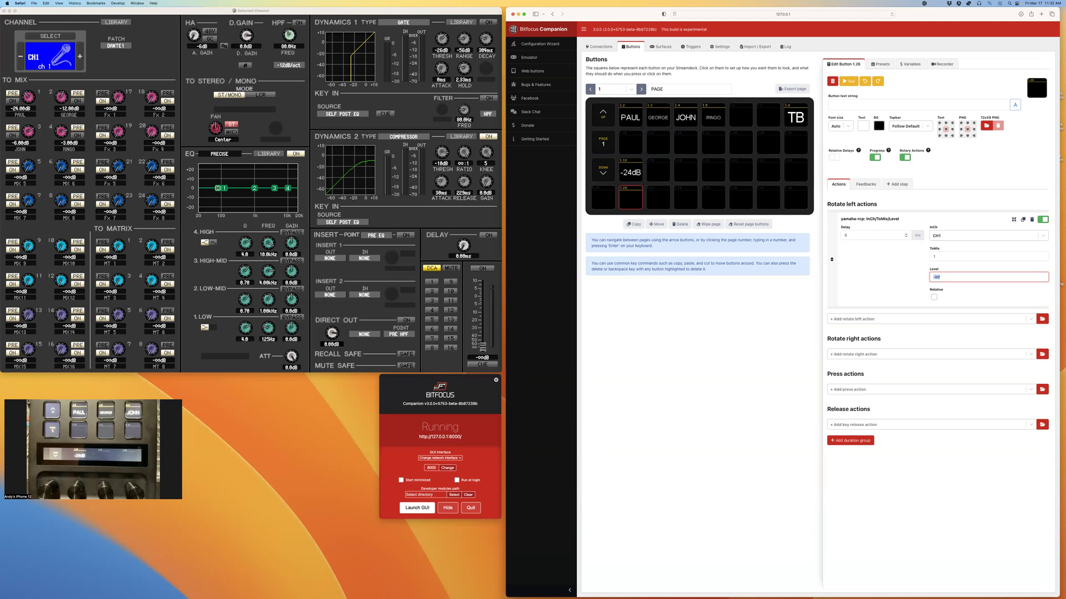
{"action": "type", "text": "-1"}
{"action": "left_click", "coordinate": [933, 297]}
- Duplicate the rotate-left action, move the copy to the rotate-right actions and set its Level to 1
{"action": "left_click", "coordinate": [1023, 219]}
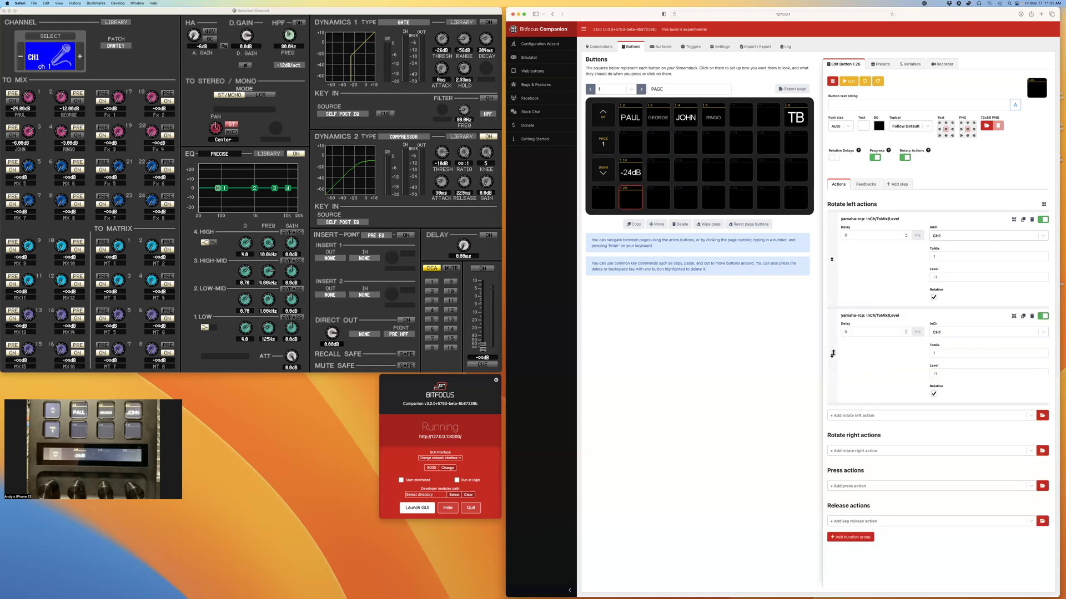
{"action": "left_click_drag", "start_coordinate": [832, 355], "coordinate": [915, 418]}
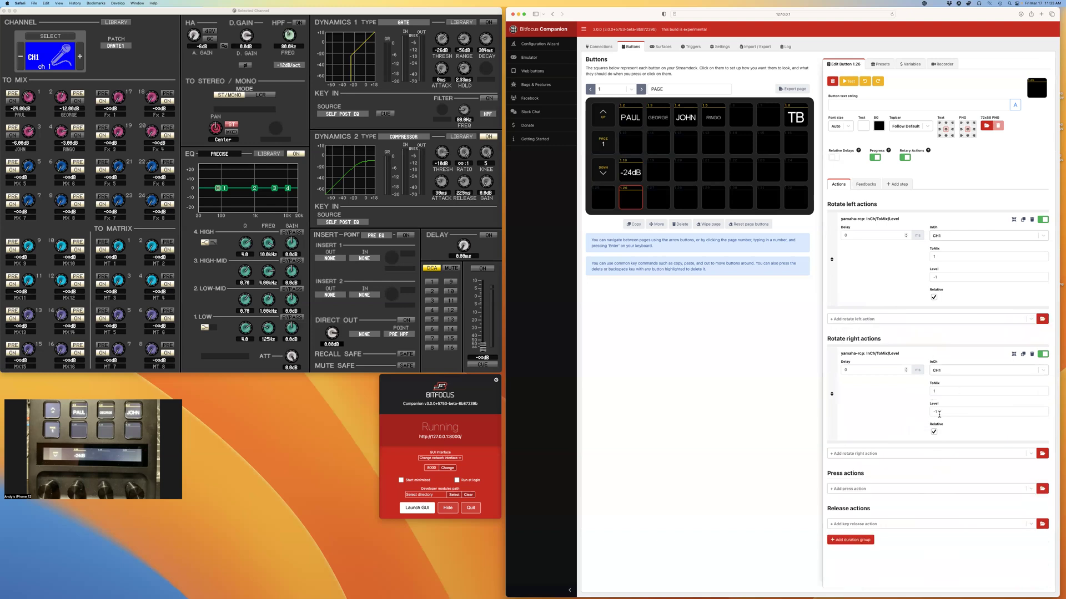
{"action": "double_click", "coordinate": [938, 411]}
{"action": "left_click", "coordinate": [859, 412]}
- Test the rotary button by simulating several rotations to the right and to the left
{"action": "left_click", "coordinate": [633, 202]}
{"action": "left_click", "coordinate": [879, 82]}
{"action": "left_click", "coordinate": [879, 82]}
{"action": "left_click", "coordinate": [879, 82]}
{"action": "left_click", "coordinate": [880, 82]}
{"action": "left_click", "coordinate": [879, 82]}
{"action": "left_click", "coordinate": [879, 82]}
{"action": "left_click", "coordinate": [866, 82]}
{"action": "left_click", "coordinate": [866, 82]}
{"action": "left_click", "coordinate": [866, 82]}
{"action": "left_click", "coordinate": [866, 82]}
{"action": "left_click", "coordinate": [866, 82]}
{"action": "left_click", "coordinate": [873, 82]}
{"action": "left_click", "coordinate": [875, 82]}
- Copy the Mix custom variable reference and set the rotate-left action's ToMix to $(internal:custom_Mix)
{"action": "left_click", "coordinate": [912, 65]}
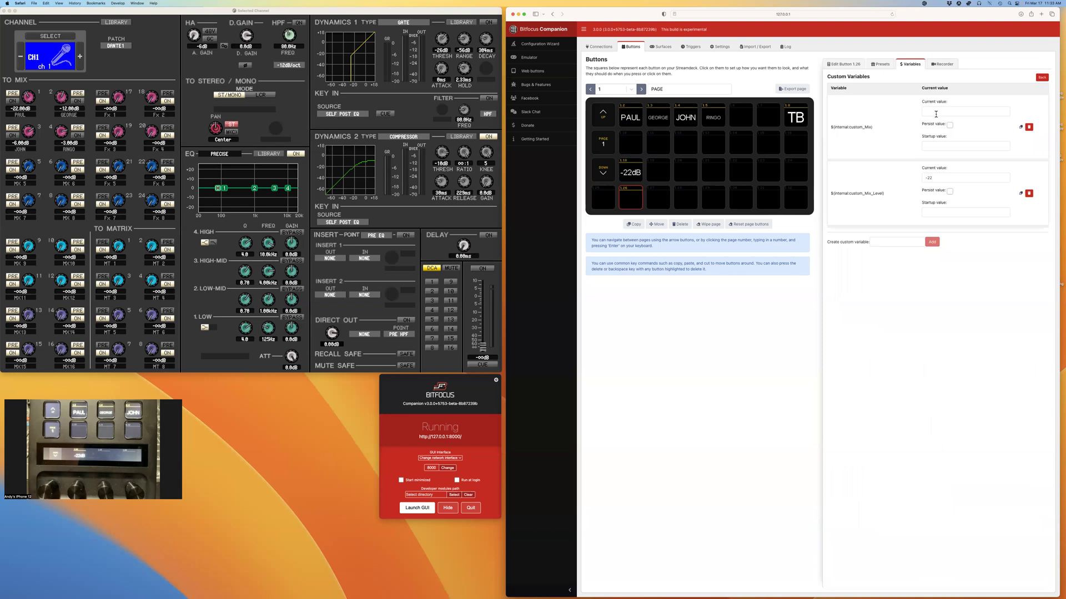
{"action": "left_click", "coordinate": [845, 65]}
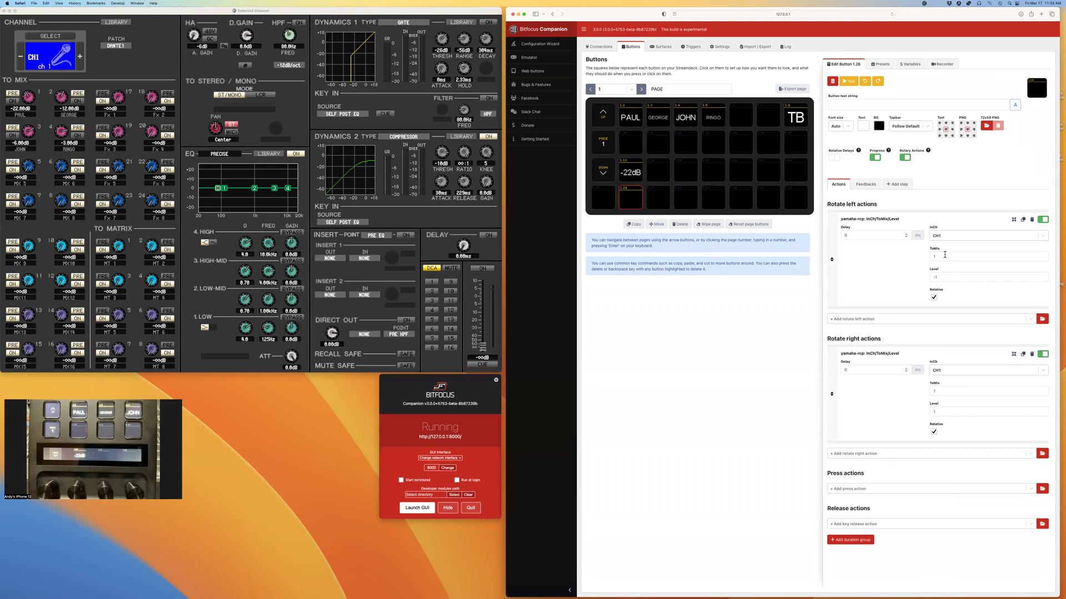
{"action": "left_click", "coordinate": [944, 256]}
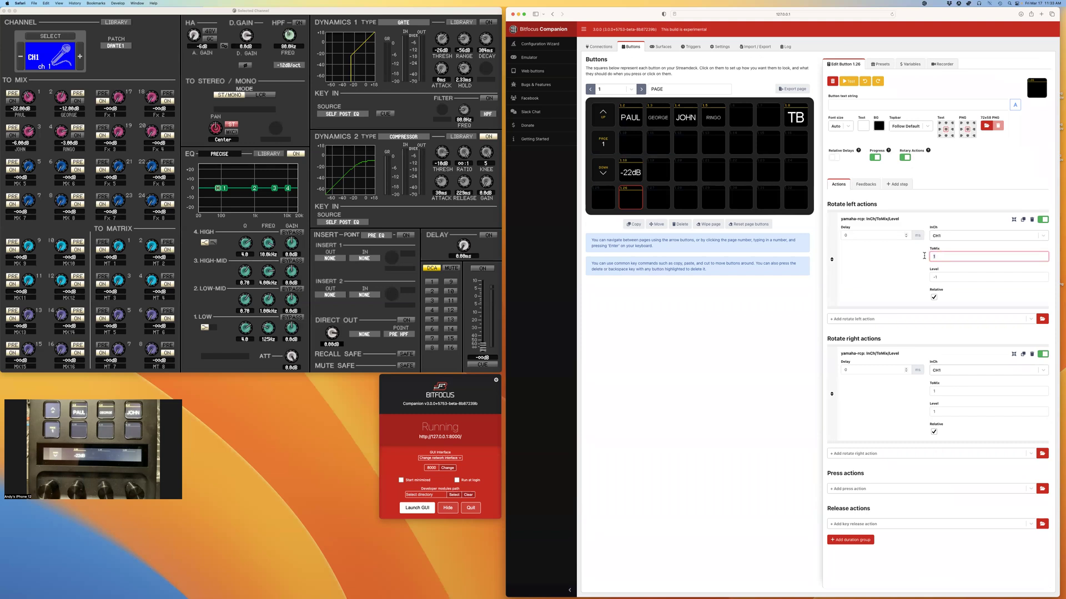
{"action": "left_click", "coordinate": [910, 64]}
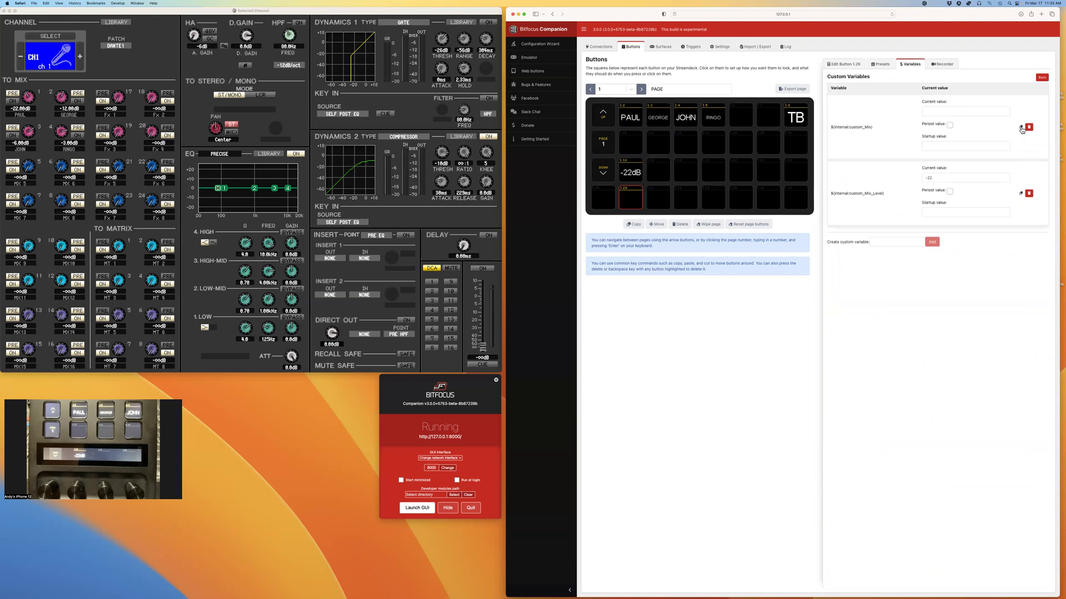
{"action": "left_click", "coordinate": [1022, 129]}
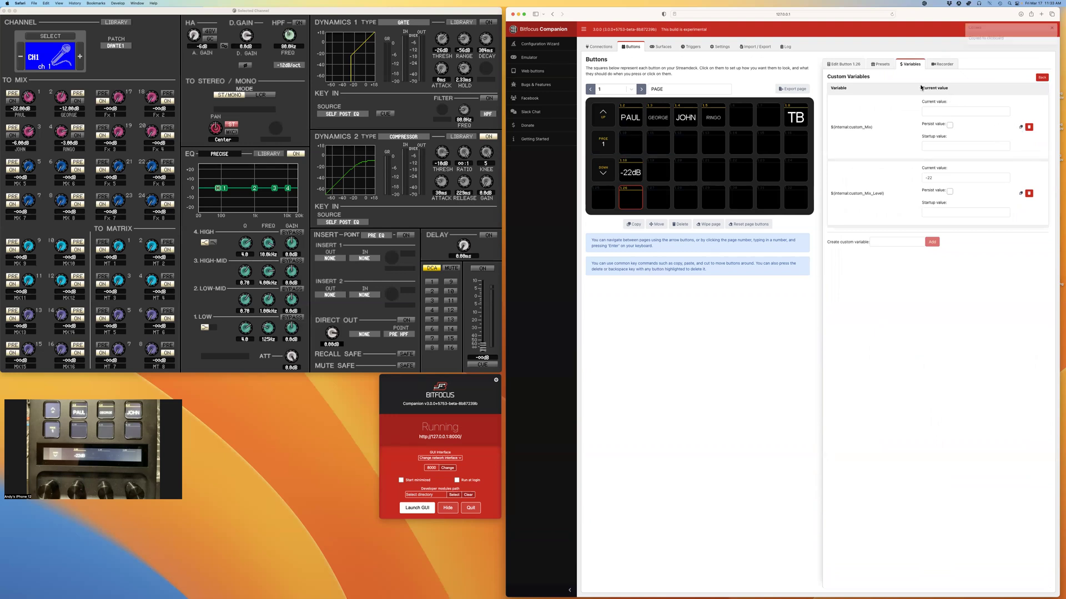
{"action": "left_click", "coordinate": [840, 64]}
{"action": "left_click", "coordinate": [944, 256]}
{"action": "key", "text": "super+a"}
{"action": "key", "text": "super+v"}
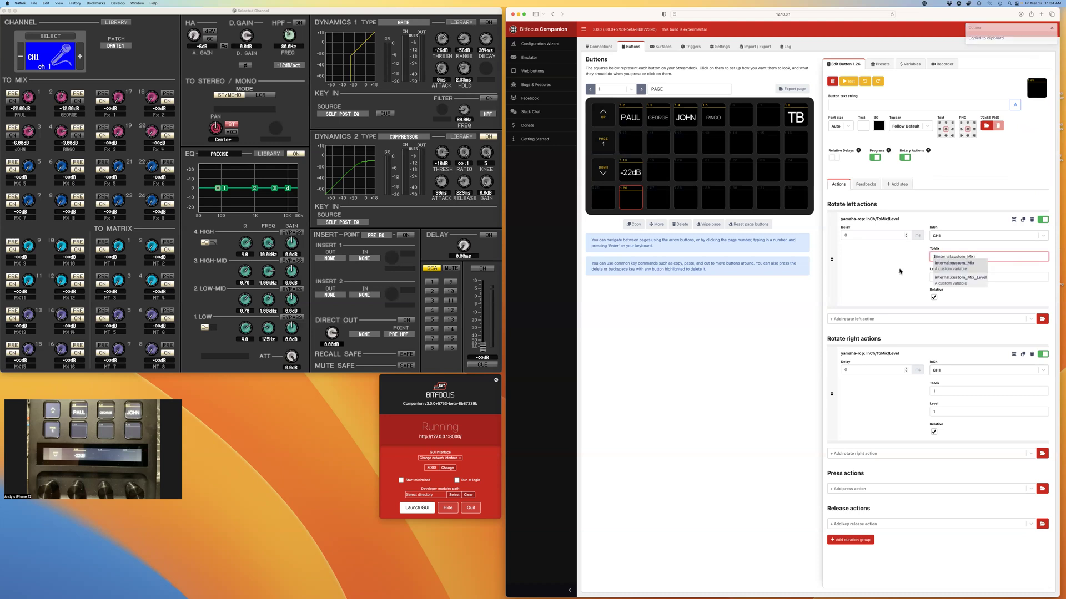
- Set the rotate-right action's ToMix to $(internal:custom_Mix)
{"action": "left_click", "coordinate": [945, 391]}
{"action": "key", "text": "super+a"}
{"action": "key", "text": "super+v"}
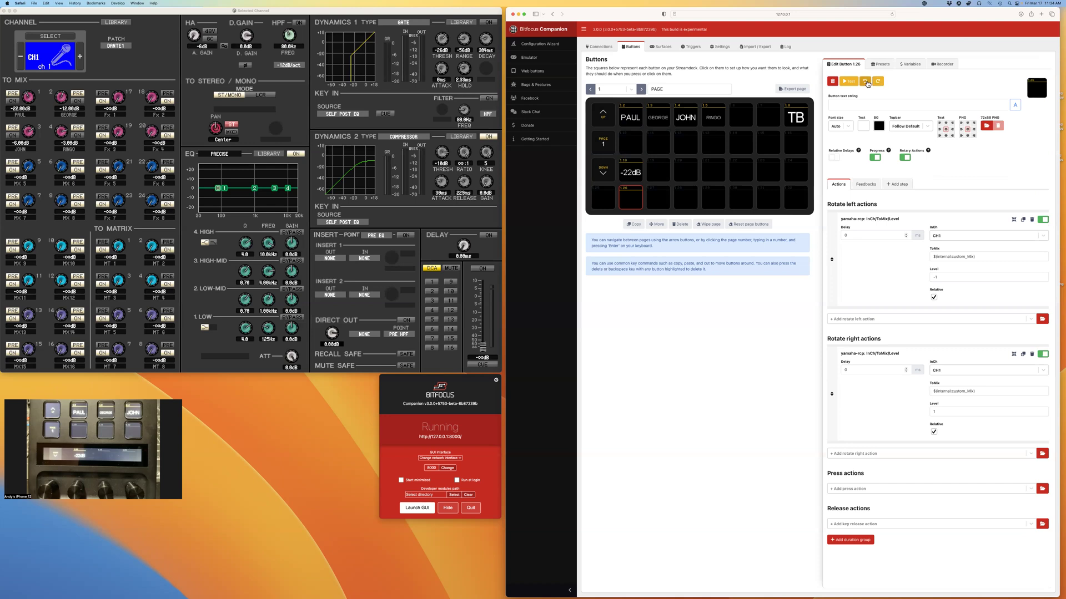
- Trigger the PAUL button in the button grid to select its mix
{"action": "left_click_drag", "start_coordinate": [632, 117], "coordinate": [635, 117]}
{"action": "left_click", "coordinate": [634, 117]}
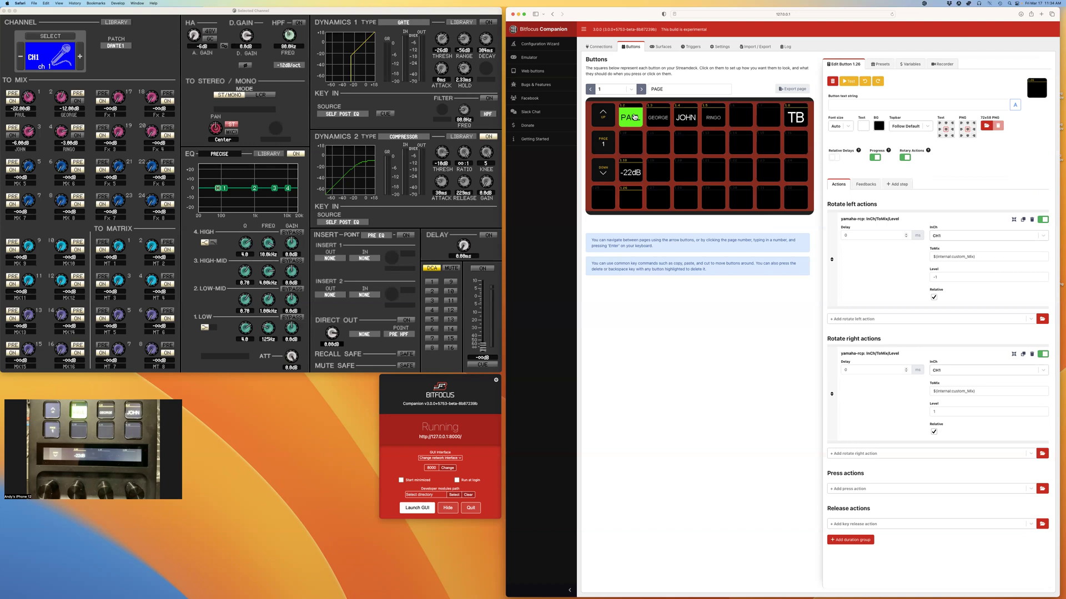
{"action": "left_click", "coordinate": [635, 117]}
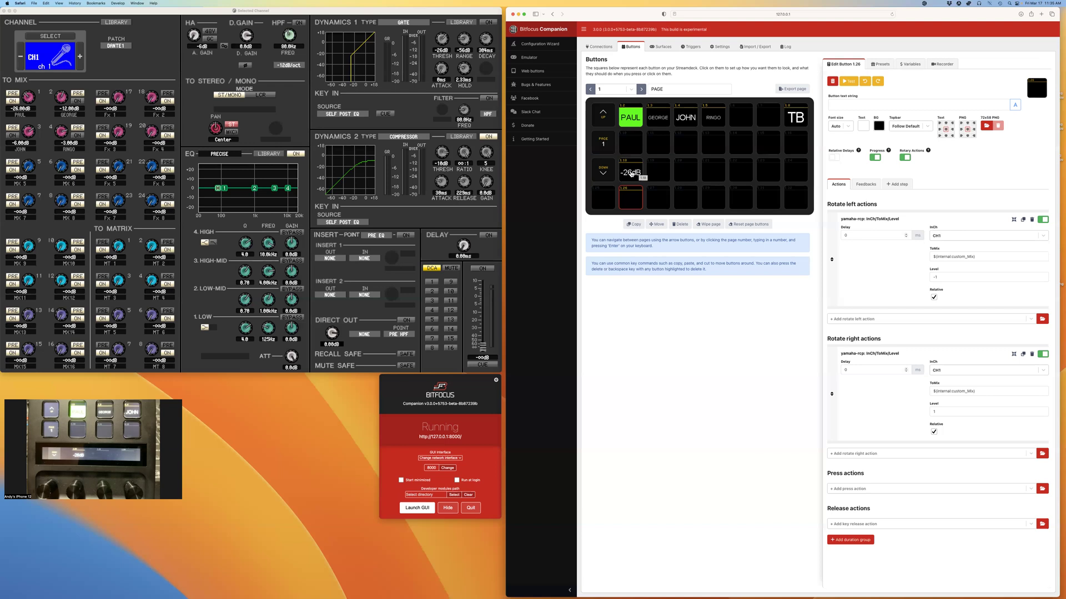
- Set ToMix to $(internal:custom_Mix) in the Mix_Level button's InCh/ToMix/Level feedback
{"action": "left_click", "coordinate": [631, 173]}
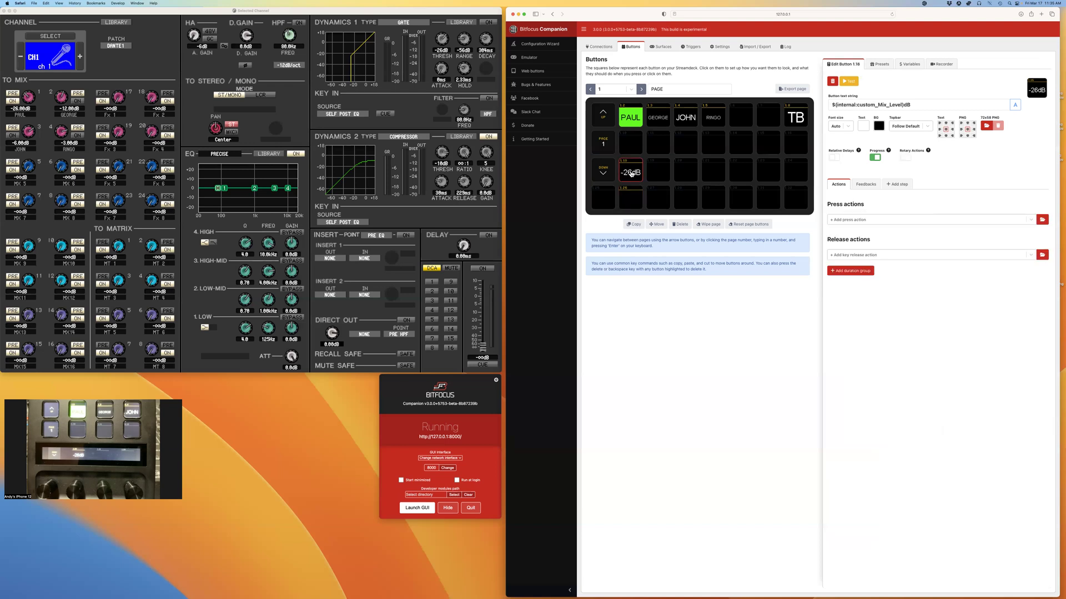
{"action": "left_click", "coordinate": [867, 185]}
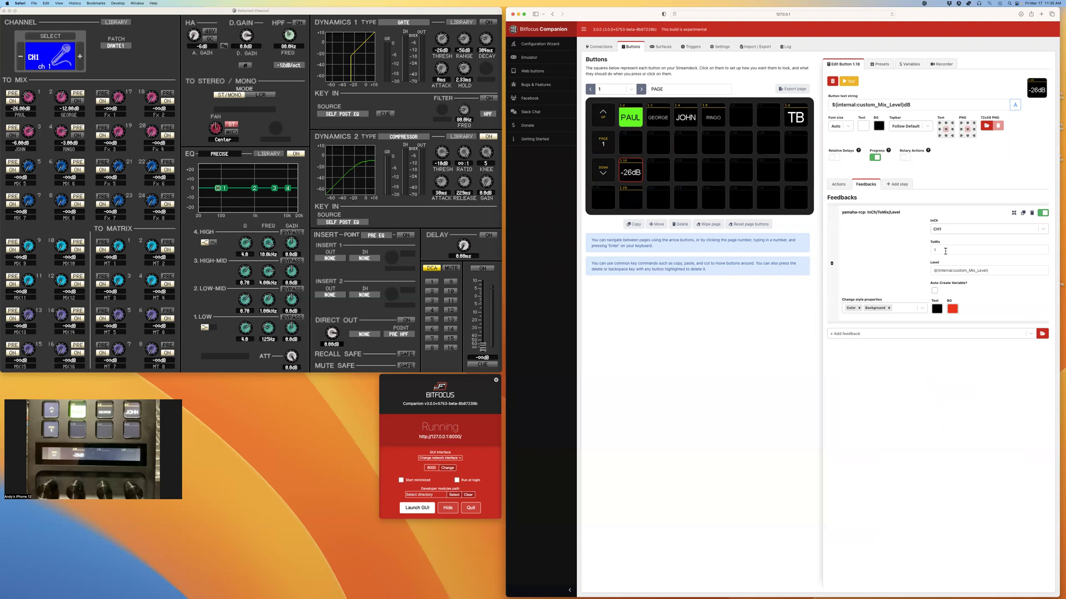
{"action": "left_click", "coordinate": [916, 249]}
{"action": "key", "text": "super+v"}
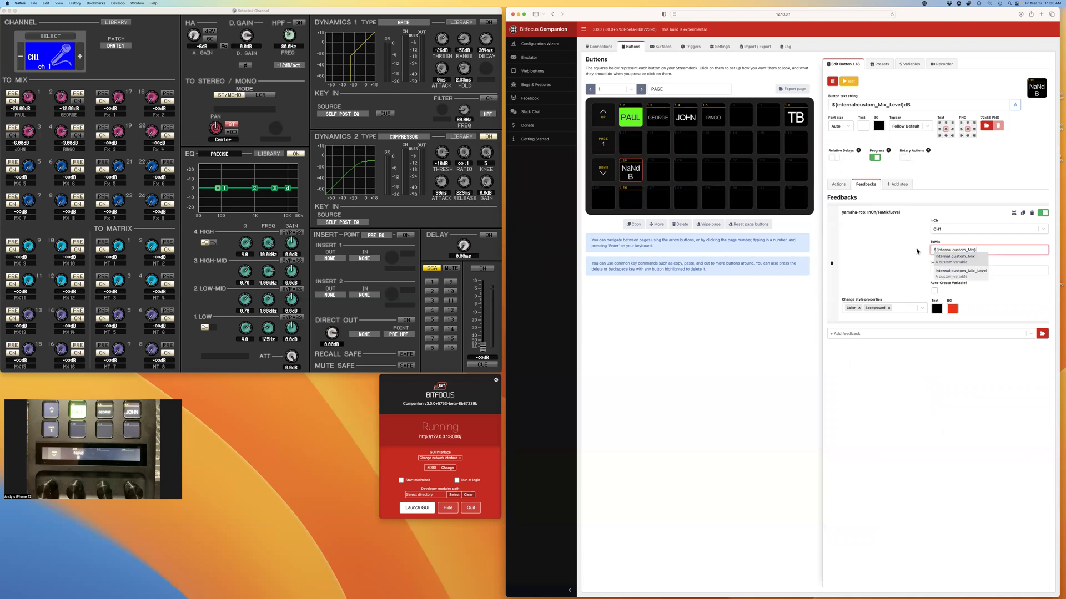
{"action": "left_click", "coordinate": [916, 251]}
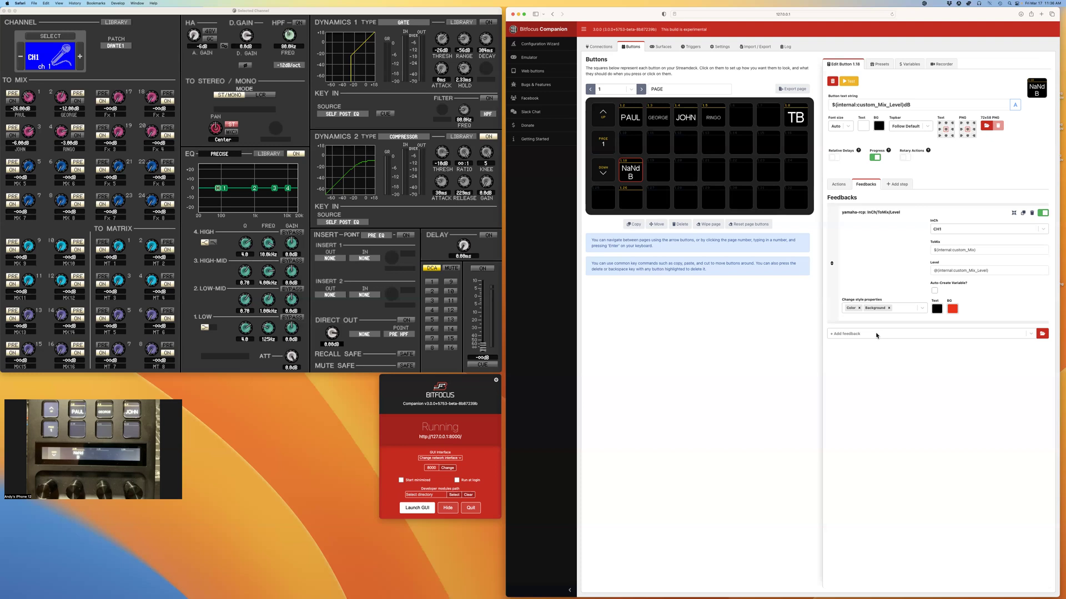
- Add an internal Variable: Check value feedback to the Mix_Level button
{"action": "left_click", "coordinate": [877, 335]}
{"action": "left_click", "coordinate": [876, 336]}
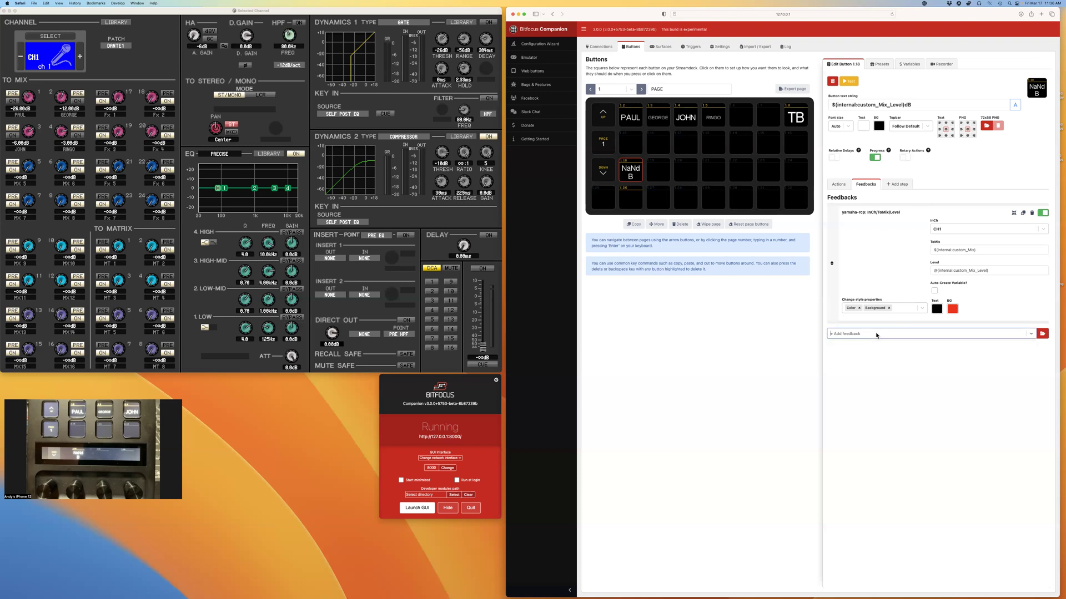
{"action": "left_click", "coordinate": [876, 335]}
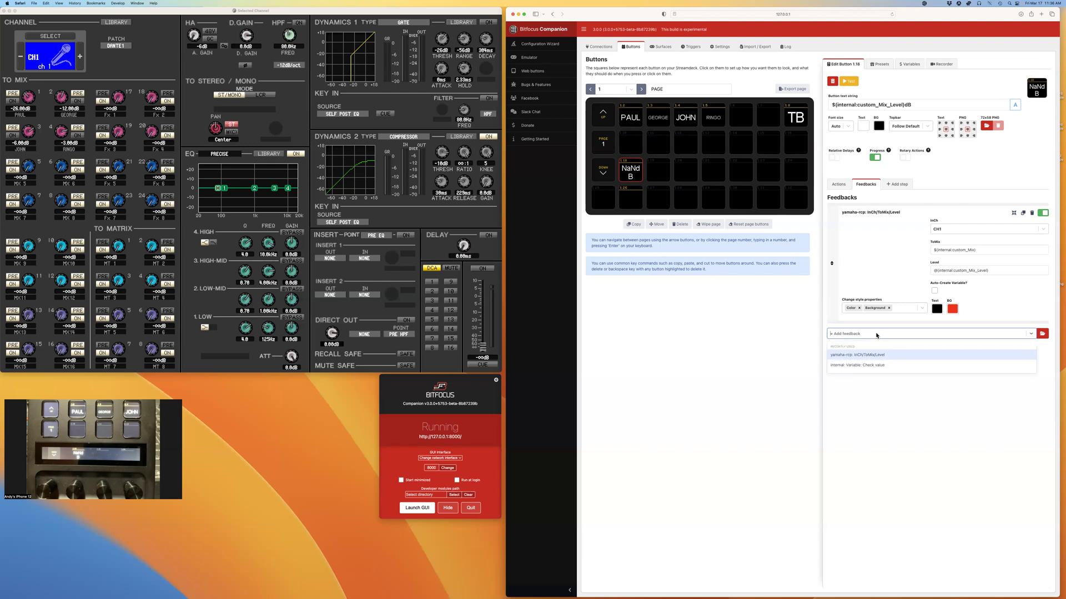
{"action": "left_click", "coordinate": [870, 367]}
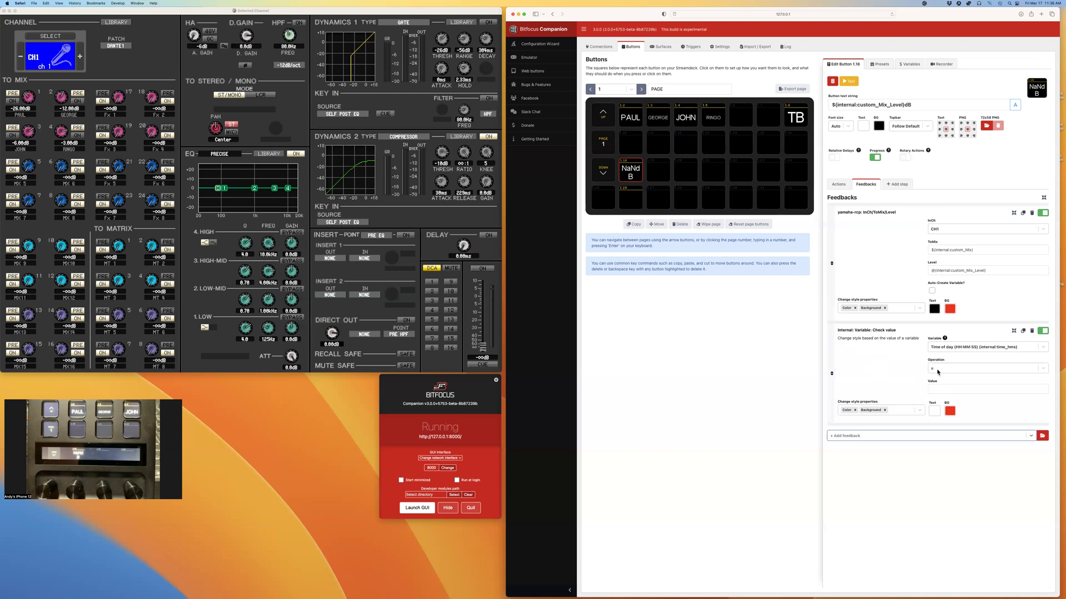
- Choose the custom variable internal:custom_Mix as the variable the new feedback checks
{"action": "left_click", "coordinate": [964, 348]}
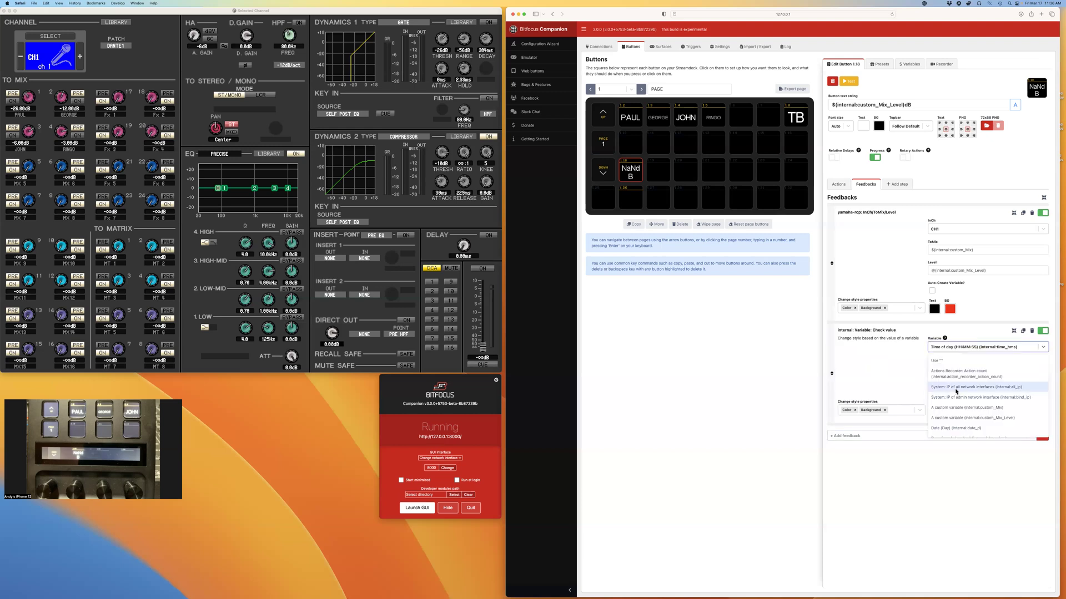
{"action": "scroll", "coordinate": [956, 391], "scroll_direction": "down", "scroll_amount": 10}
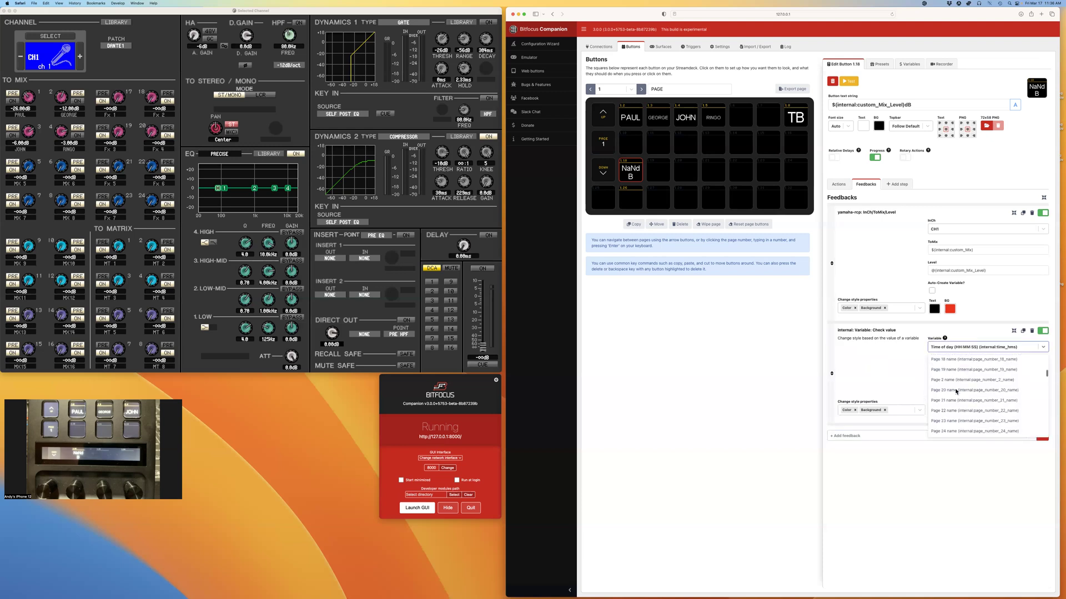
{"action": "scroll", "coordinate": [956, 391], "scroll_direction": "down", "scroll_amount": 6}
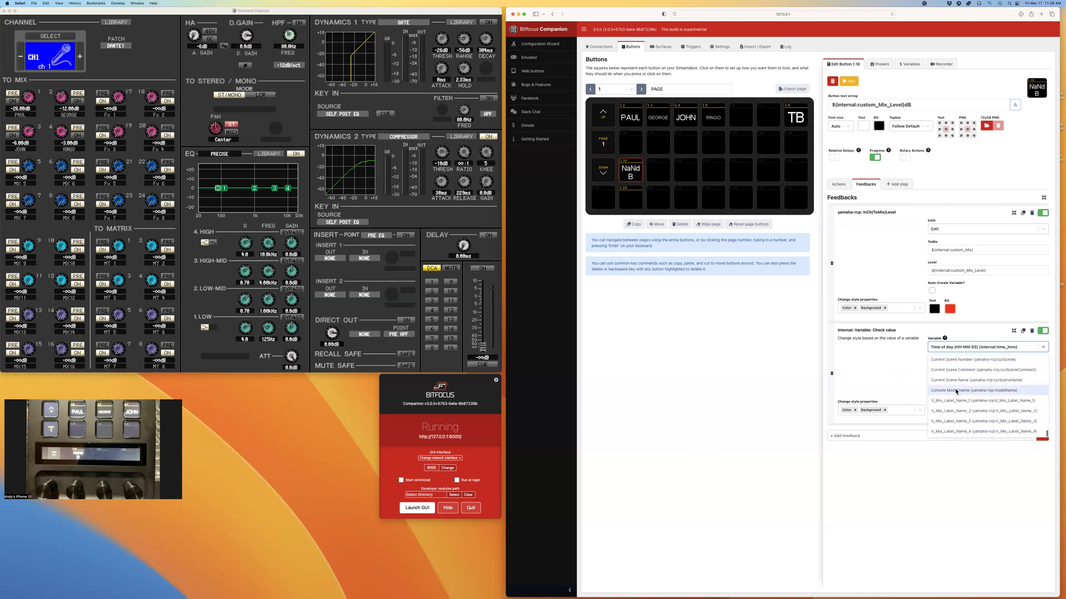
{"action": "scroll", "coordinate": [956, 391], "scroll_direction": "up", "scroll_amount": 3}
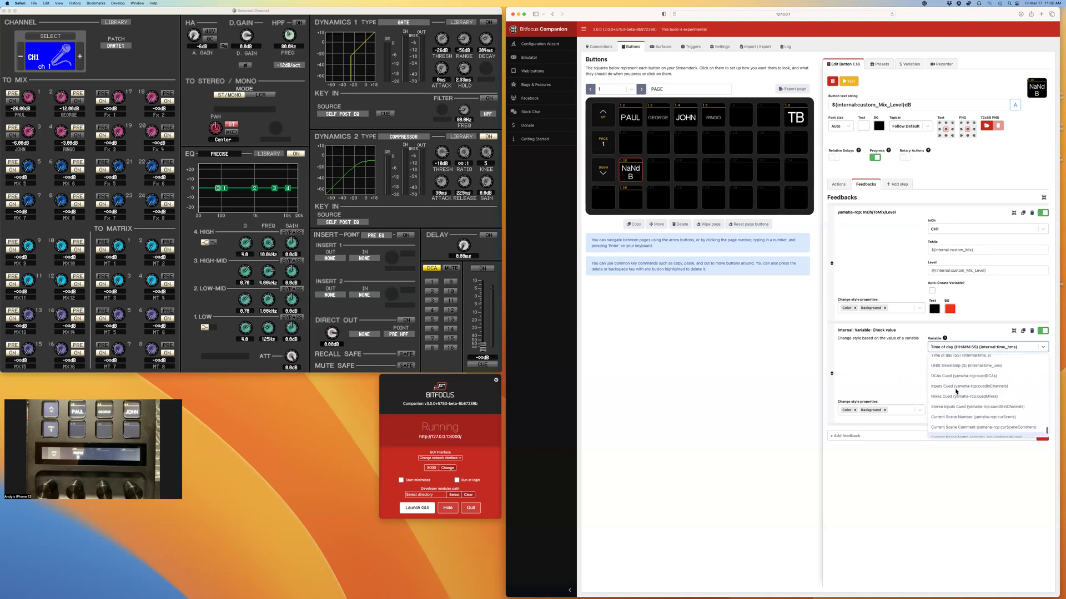
{"action": "scroll", "coordinate": [955, 391], "scroll_direction": "up", "scroll_amount": 4}
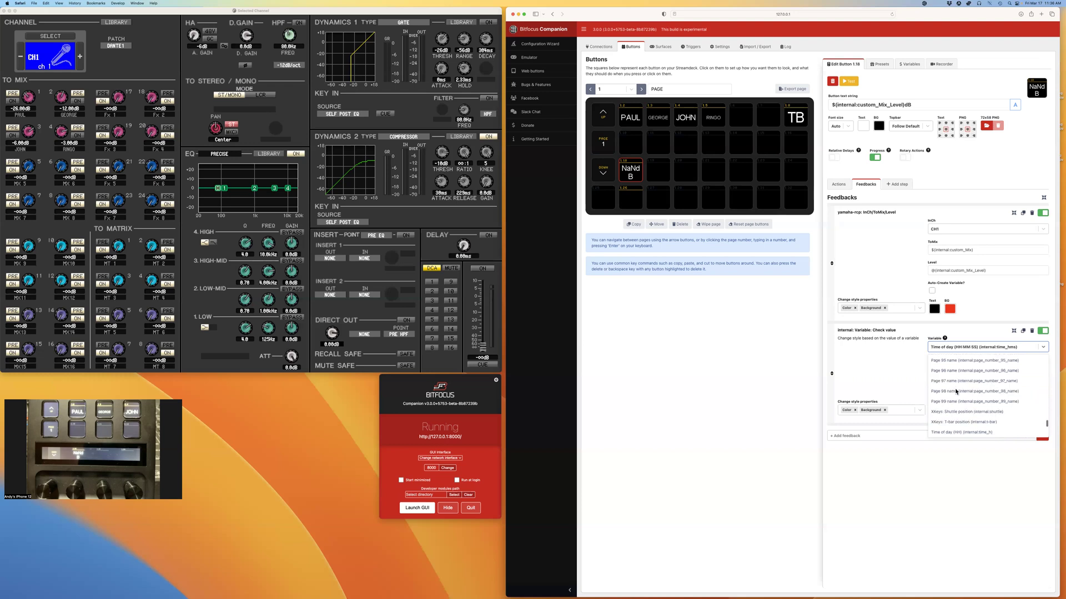
{"action": "scroll", "coordinate": [956, 391], "scroll_direction": "up", "scroll_amount": 5}
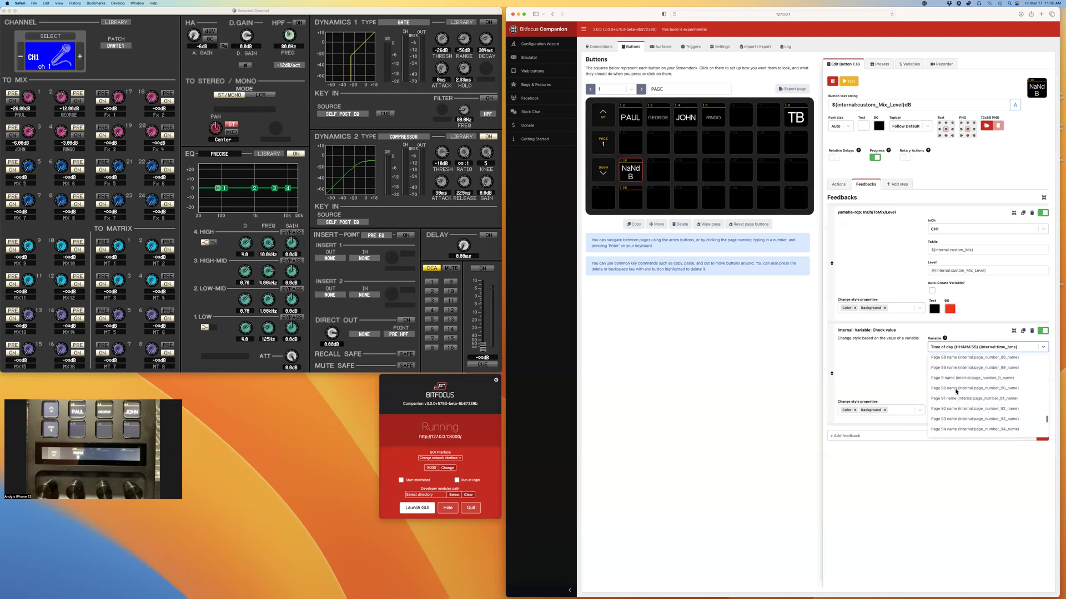
{"action": "scroll", "coordinate": [956, 392], "scroll_direction": "up", "scroll_amount": 5}
{"action": "scroll", "coordinate": [956, 392], "scroll_direction": "up", "scroll_amount": 5}
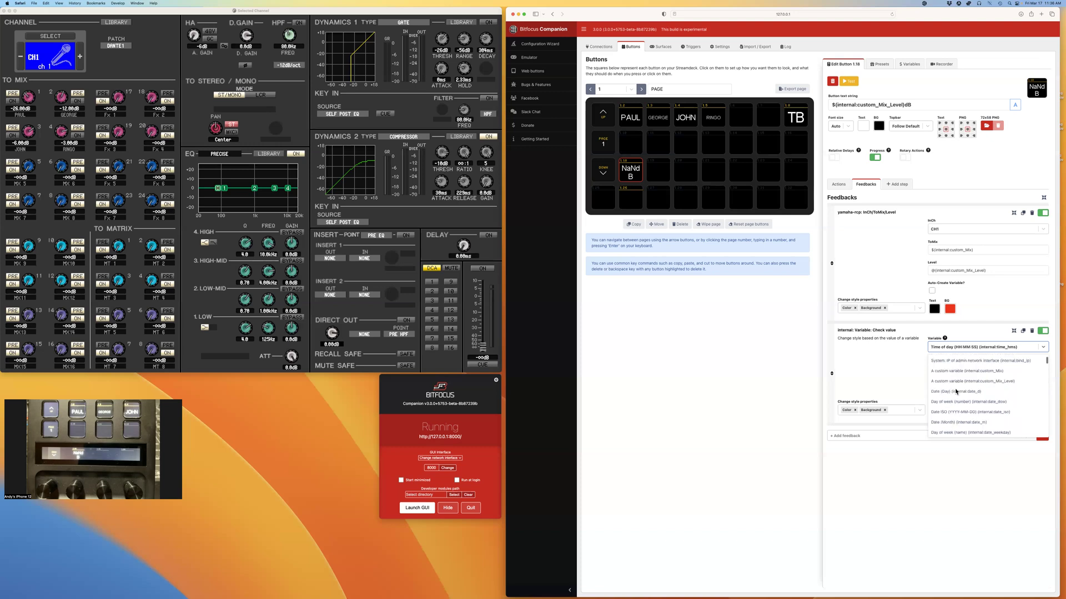
{"action": "scroll", "coordinate": [956, 391], "scroll_direction": "up", "scroll_amount": 3}
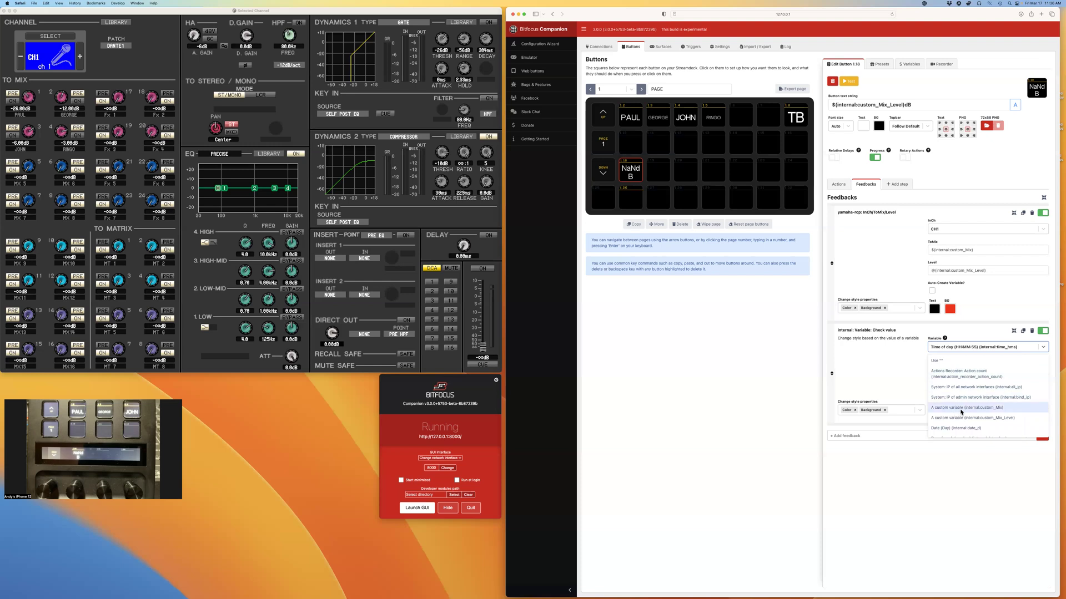
{"action": "left_click", "coordinate": [960, 410]}
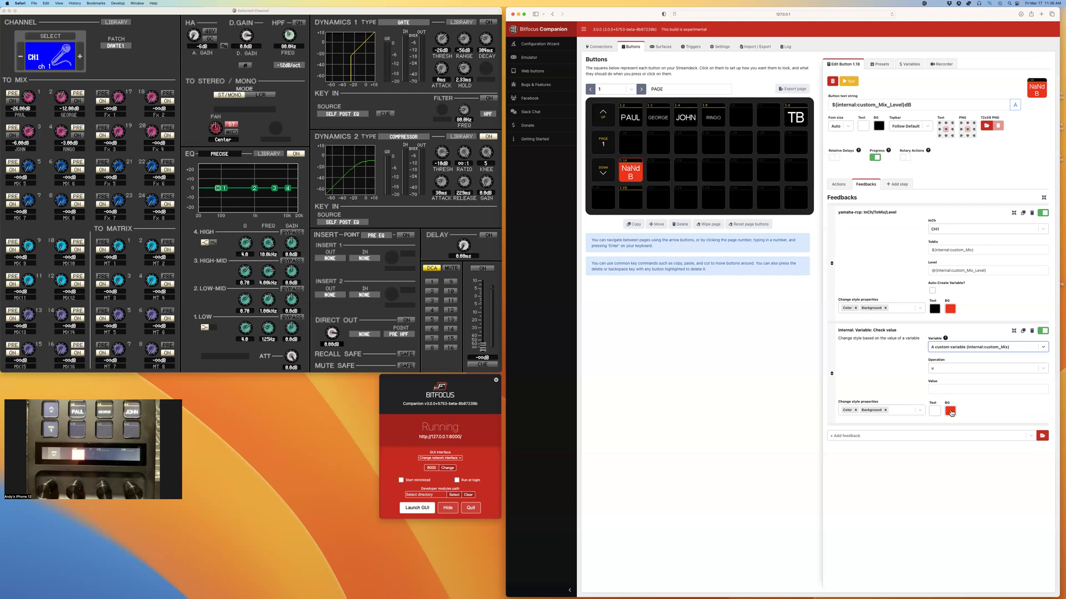
- Remove the background override from the Variable: Check value feedback and set its text colour to black
{"action": "left_click", "coordinate": [886, 413]}
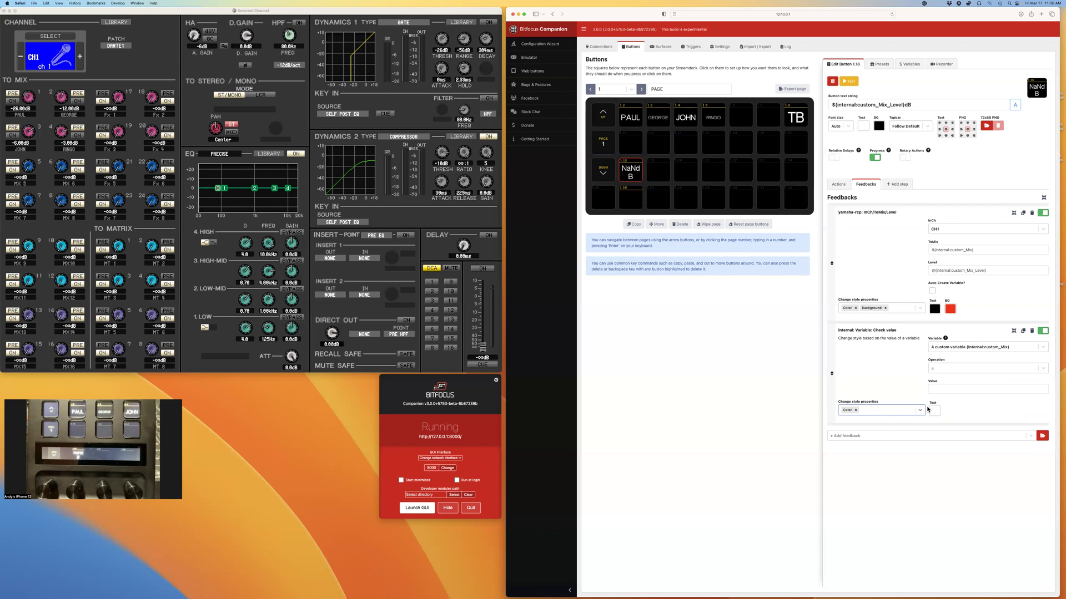
{"action": "left_click", "coordinate": [934, 412]}
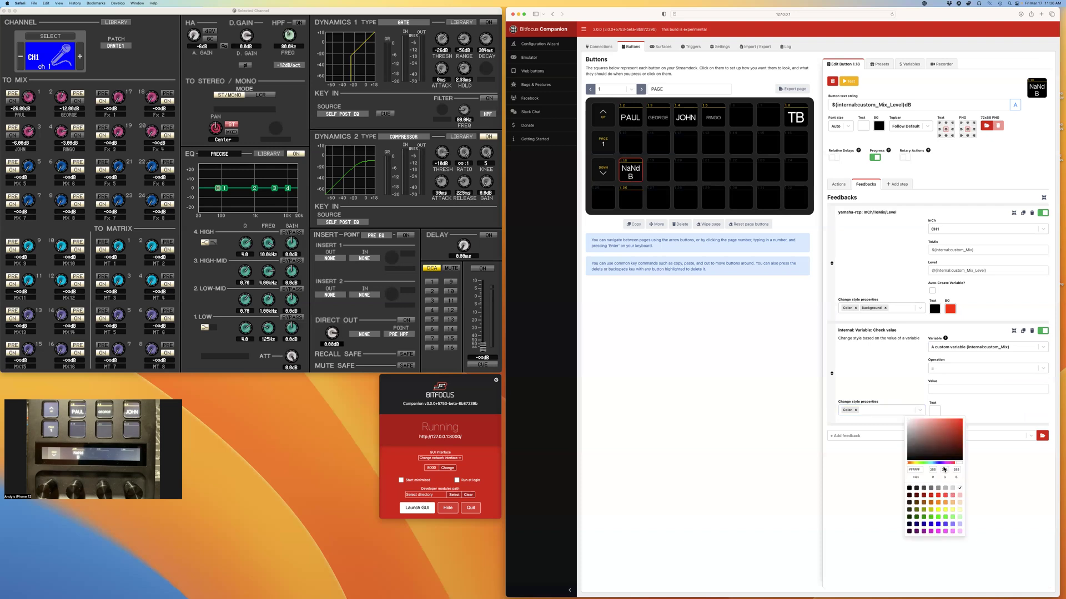
{"action": "left_click", "coordinate": [909, 488]}
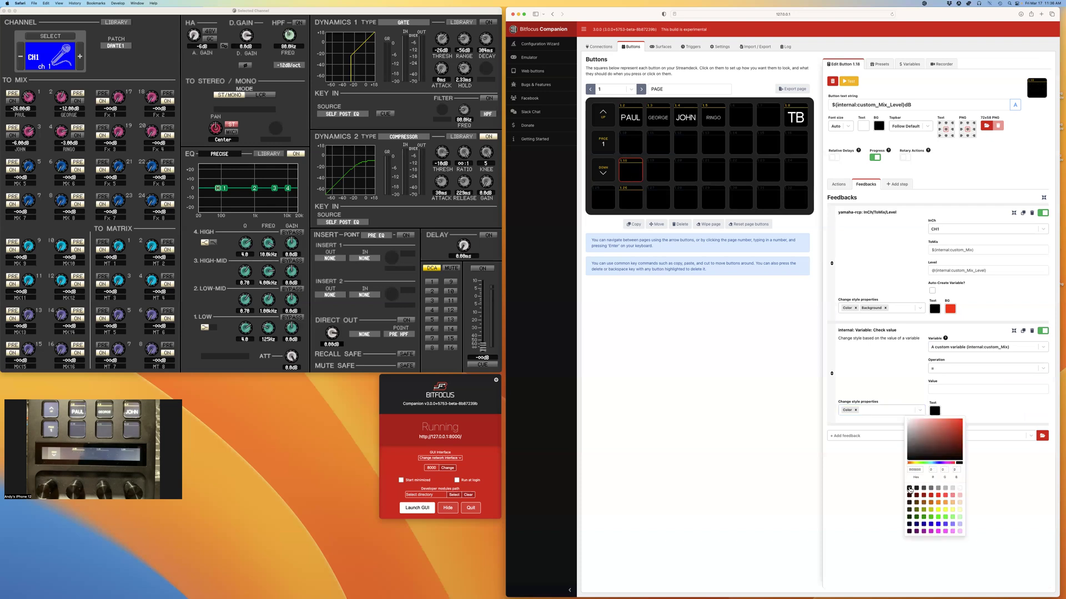
{"action": "left_click", "coordinate": [898, 389]}
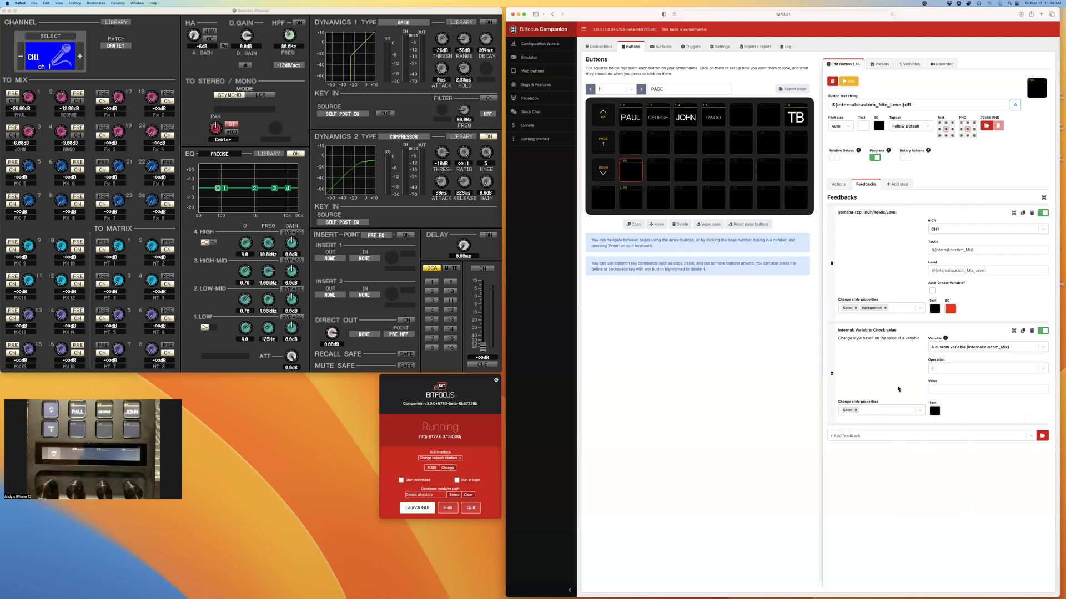
{"action": "left_click", "coordinate": [954, 388]}
- Remove the background and color style overrides from the InCh/ToMix/Level feedback
{"action": "left_click", "coordinate": [886, 309]}
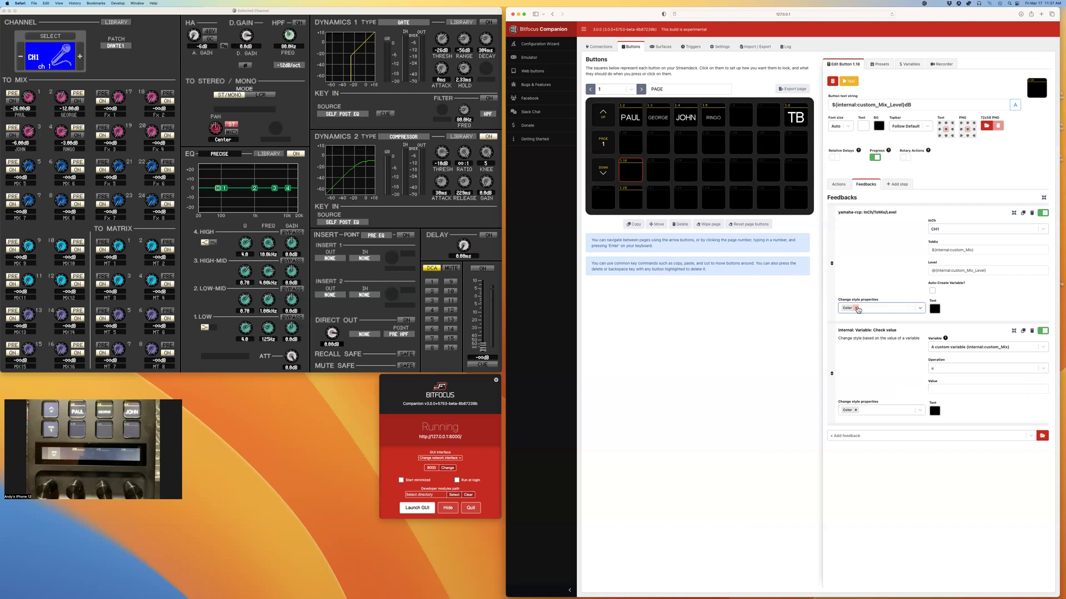
{"action": "left_click", "coordinate": [855, 308]}
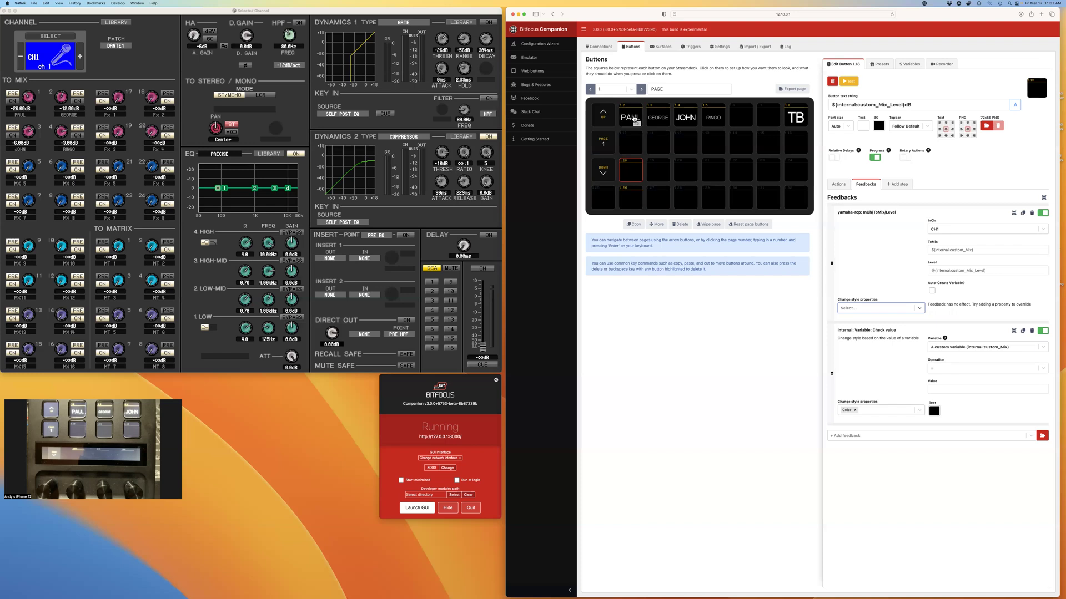
- Add a Custom Variable: Set raw value press action to the GEORGE button that sets Mix to 2
{"action": "left_click", "coordinate": [634, 118]}
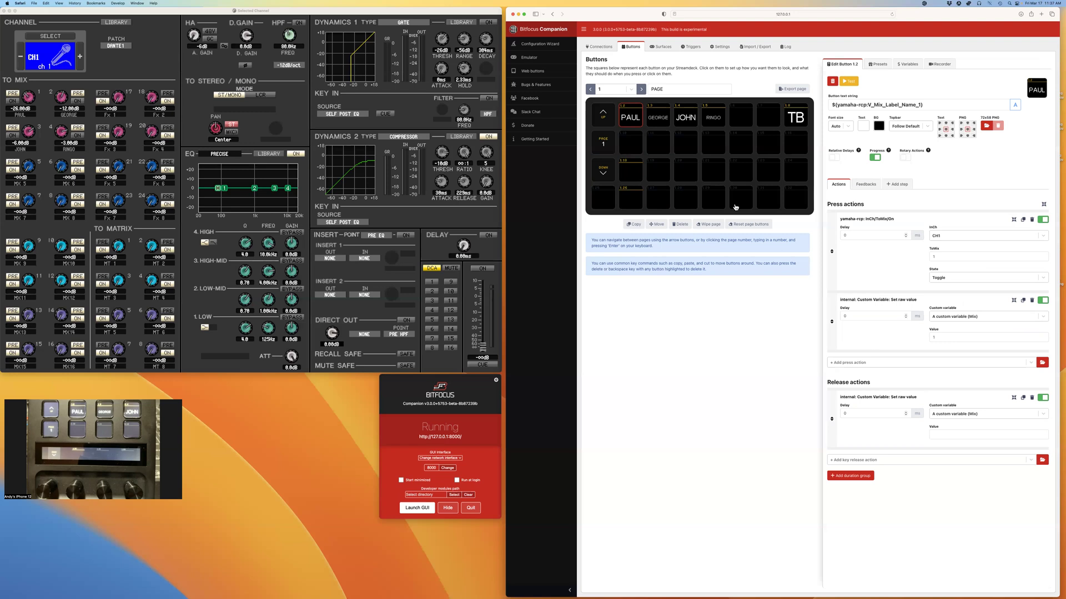
{"action": "left_click", "coordinate": [658, 124]}
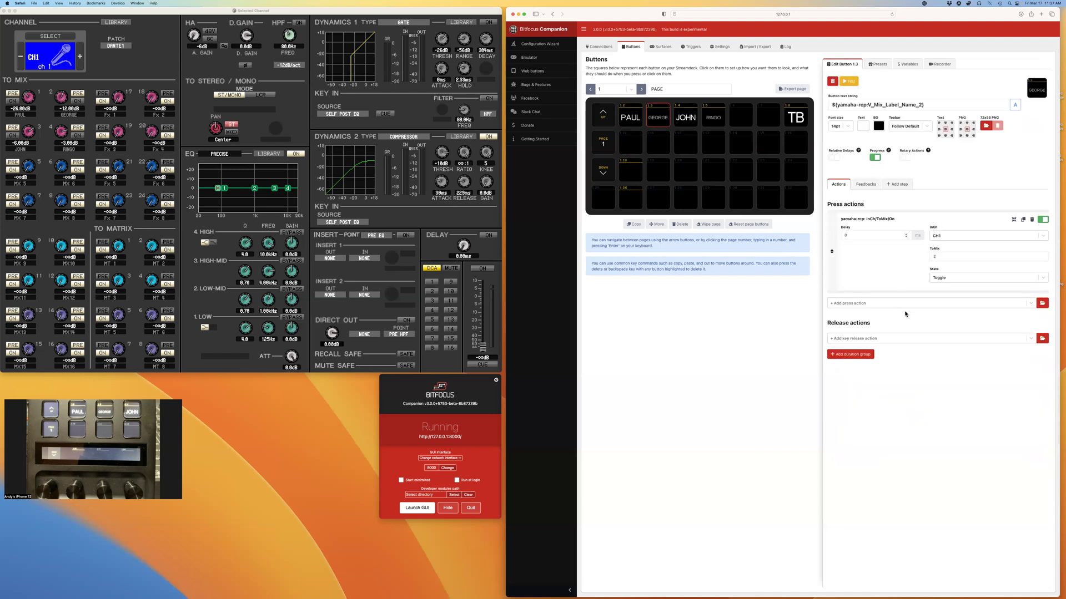
{"action": "left_click", "coordinate": [903, 305]}
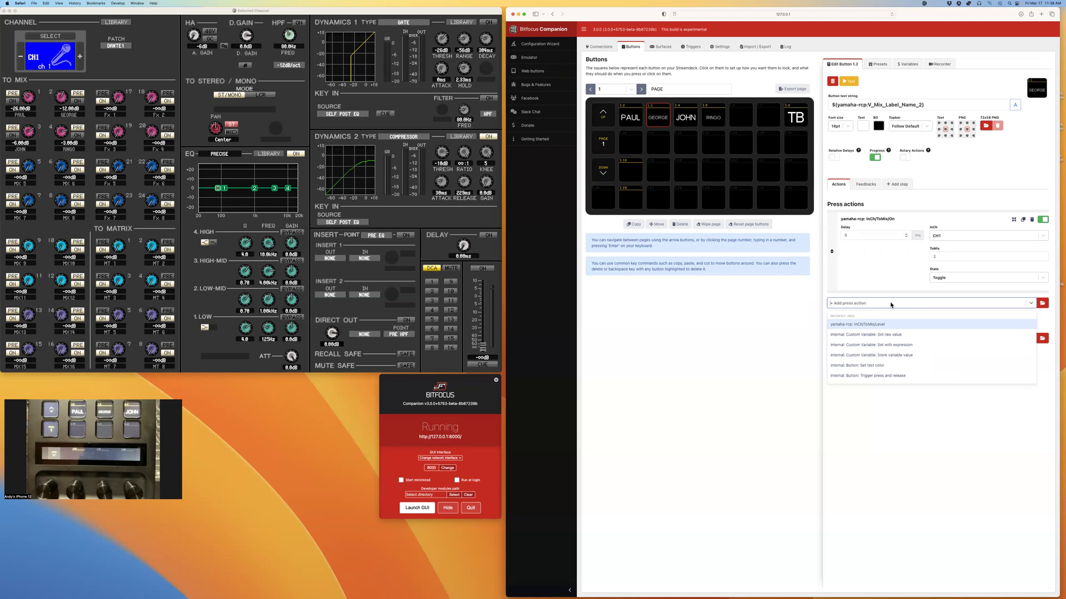
{"action": "left_click", "coordinate": [890, 336]}
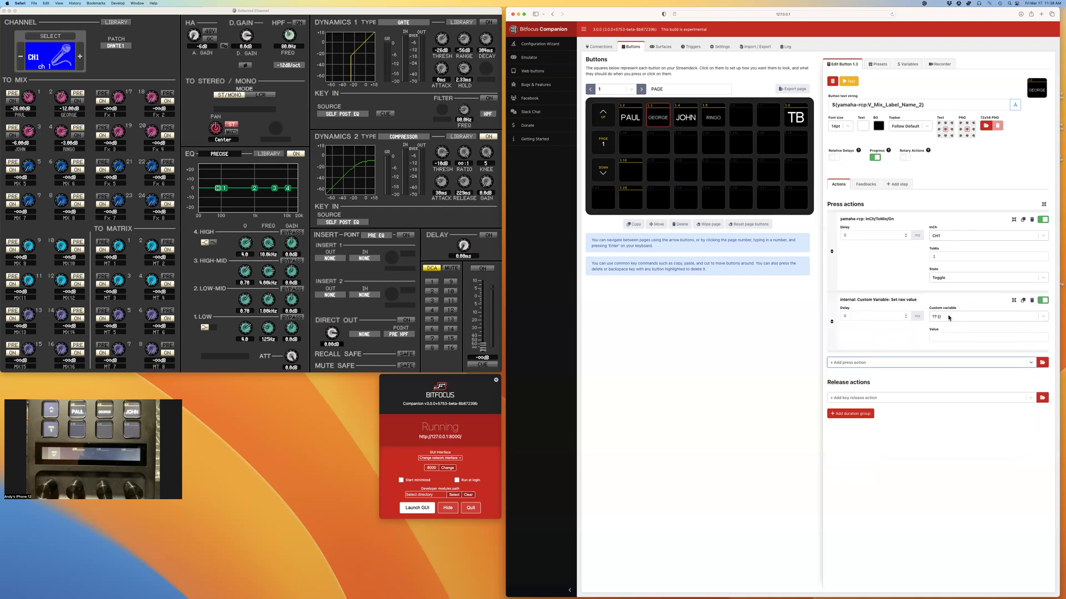
{"action": "left_click", "coordinate": [951, 320]}
{"action": "left_click", "coordinate": [951, 332]}
{"action": "left_click", "coordinate": [942, 337]}
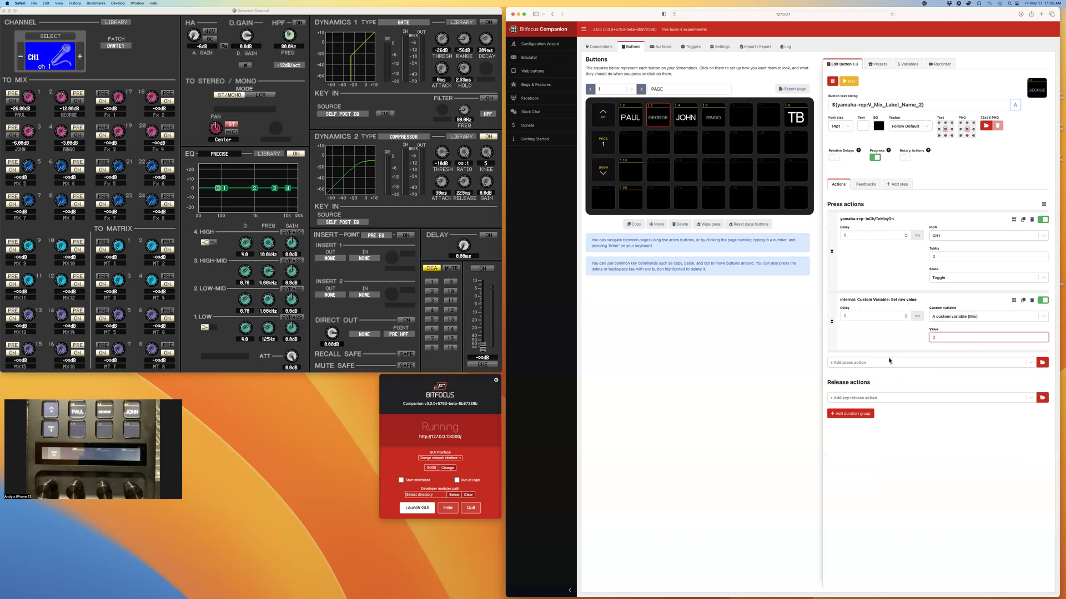
- Add a Set raw value release action to the GEORGE button for the custom variable Mix, leaving its value empty
{"action": "left_click", "coordinate": [896, 399]}
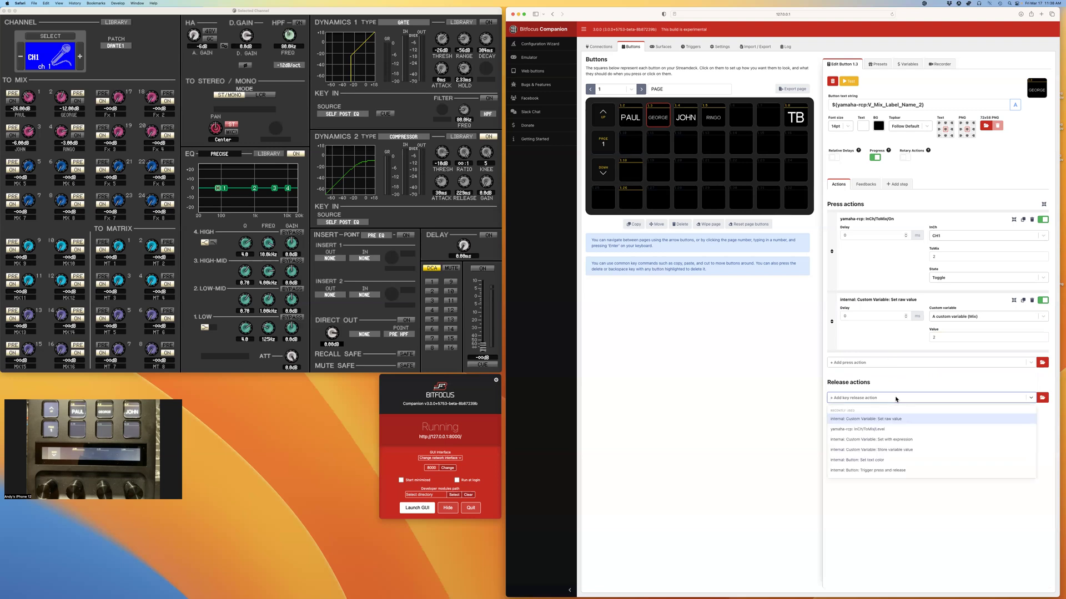
{"action": "left_click", "coordinate": [891, 420]}
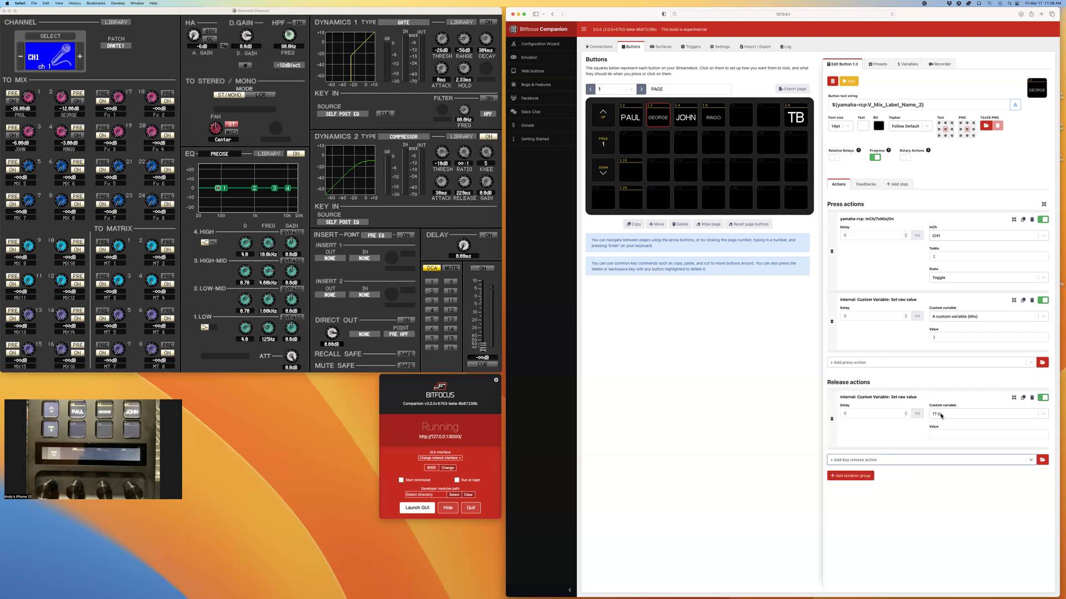
{"action": "left_click", "coordinate": [941, 415]}
{"action": "left_click", "coordinate": [947, 428]}
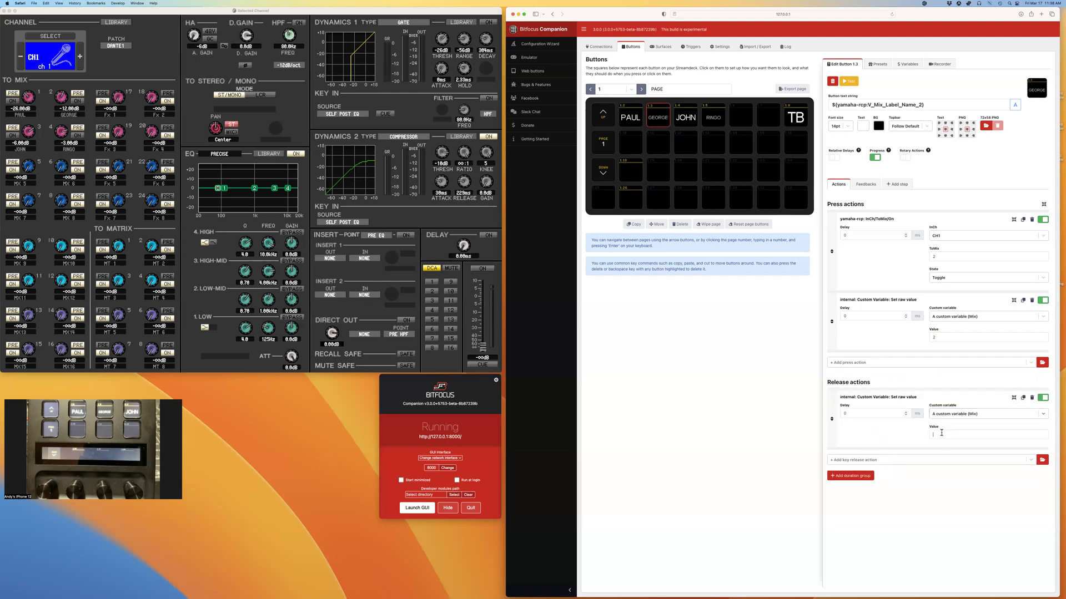
{"action": "left_click", "coordinate": [942, 433]}
{"action": "left_click", "coordinate": [823, 343]}
- Add a Custom Variable: Set raw value press action to the JOHN button that sets Mix to 3
{"action": "left_click", "coordinate": [688, 117]}
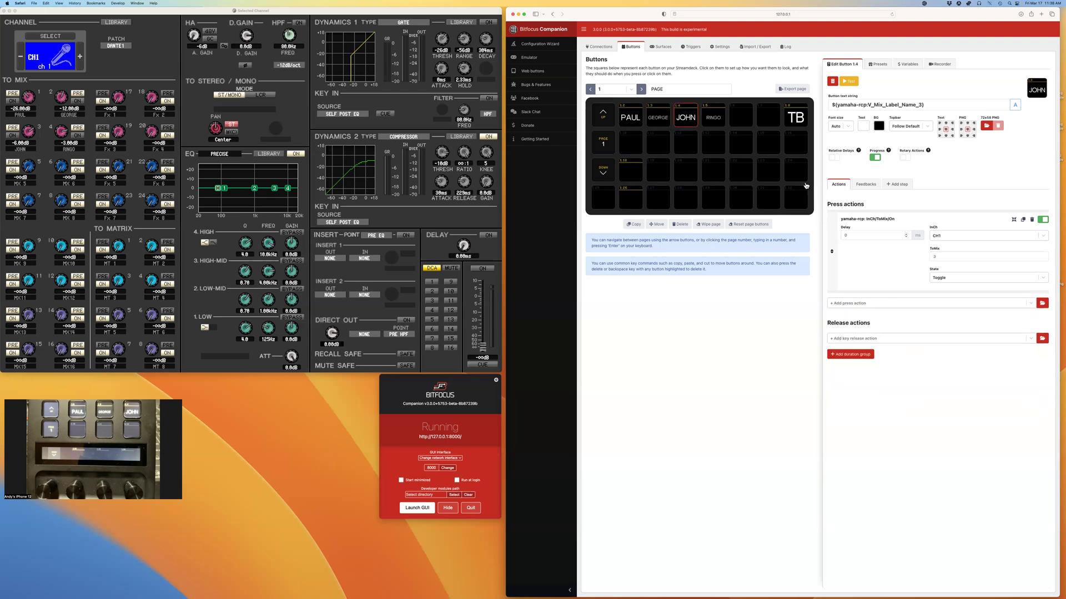
{"action": "left_click", "coordinate": [894, 303]}
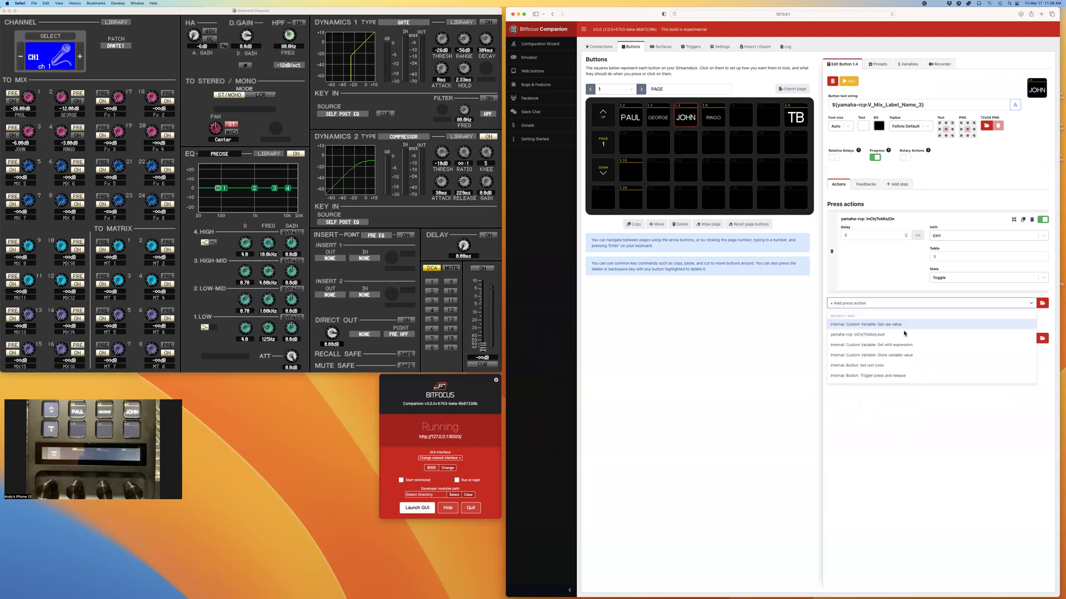
{"action": "left_click", "coordinate": [893, 325]}
{"action": "left_click", "coordinate": [954, 320]}
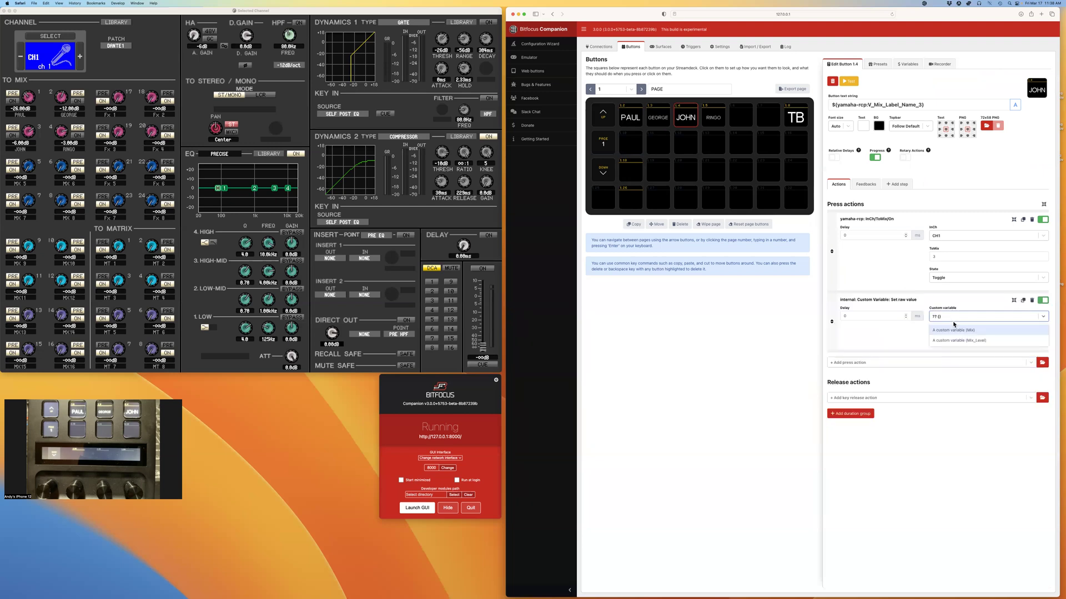
{"action": "left_click", "coordinate": [954, 330]}
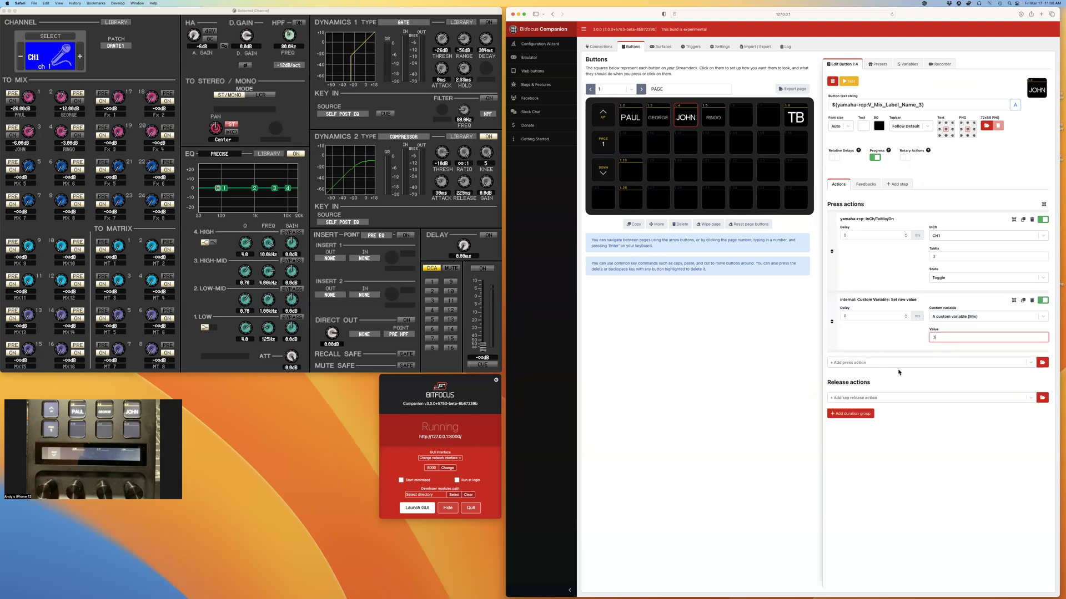
- Add a Set raw value release action to the JOHN button for the custom variable Mix, leaving its value empty
{"action": "left_click", "coordinate": [885, 400]}
{"action": "left_click", "coordinate": [916, 423]}
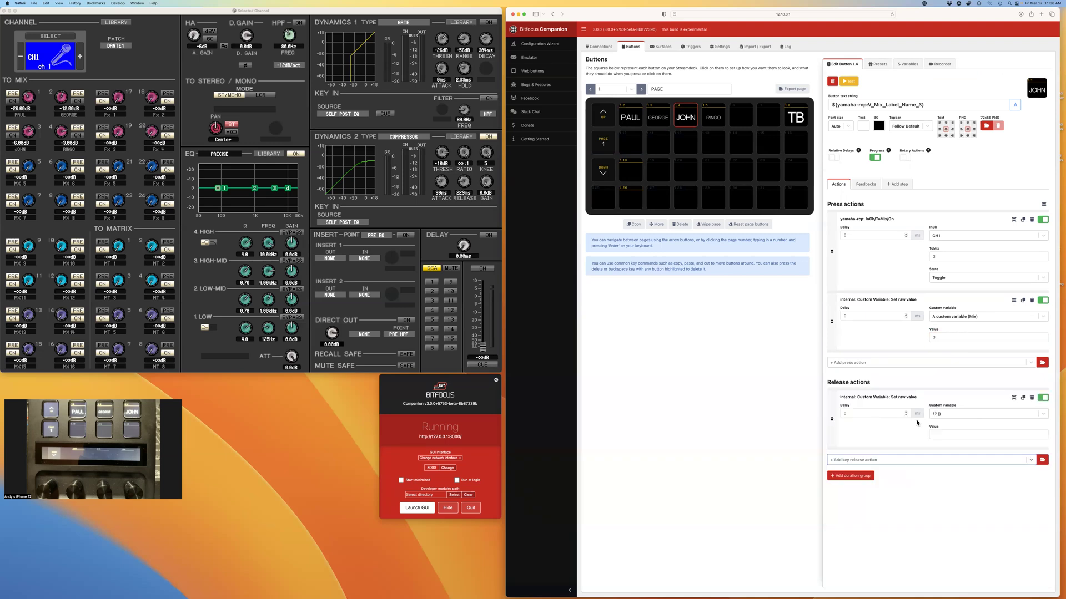
{"action": "left_click", "coordinate": [955, 413]}
{"action": "left_click", "coordinate": [945, 426]}
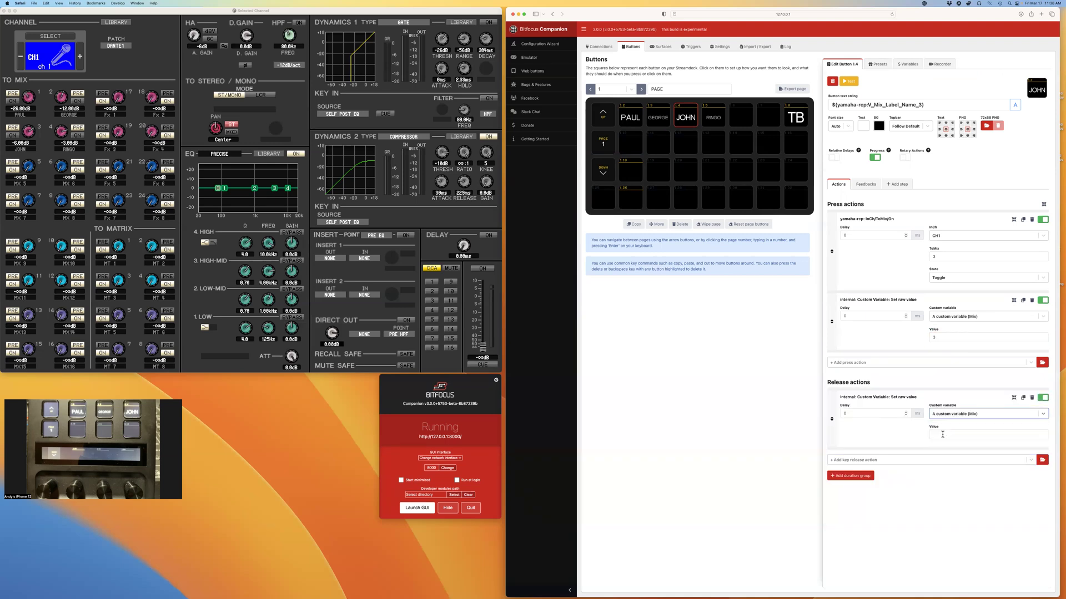
- Add a Custom Variable: Set raw value press action to the RINGO button that sets Mix to 4
{"action": "left_click", "coordinate": [714, 117]}
{"action": "left_click", "coordinate": [876, 304]}
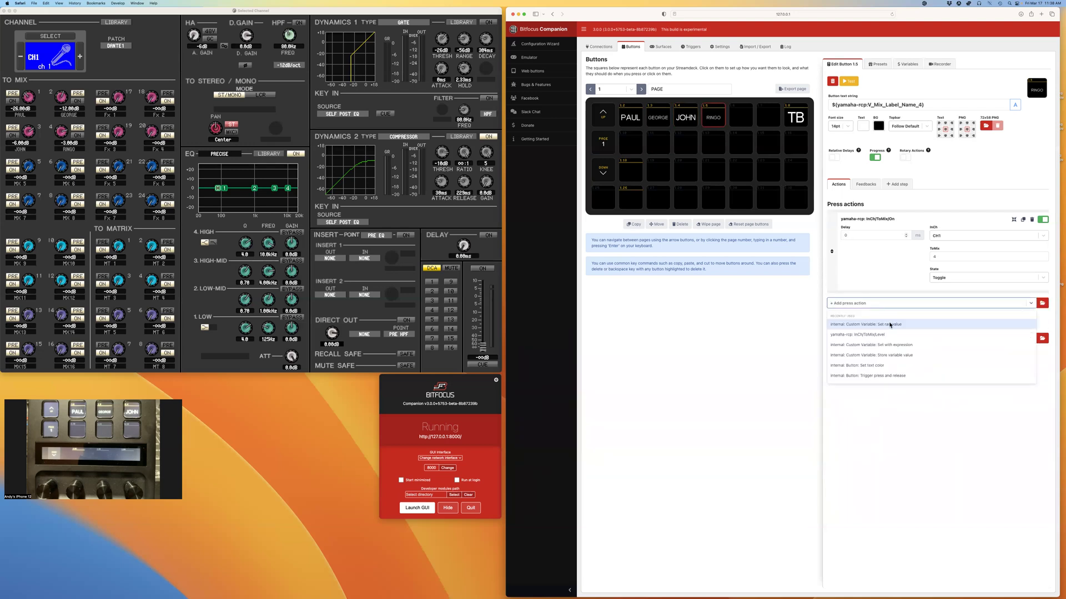
{"action": "left_click", "coordinate": [889, 323]}
{"action": "left_click", "coordinate": [943, 317]}
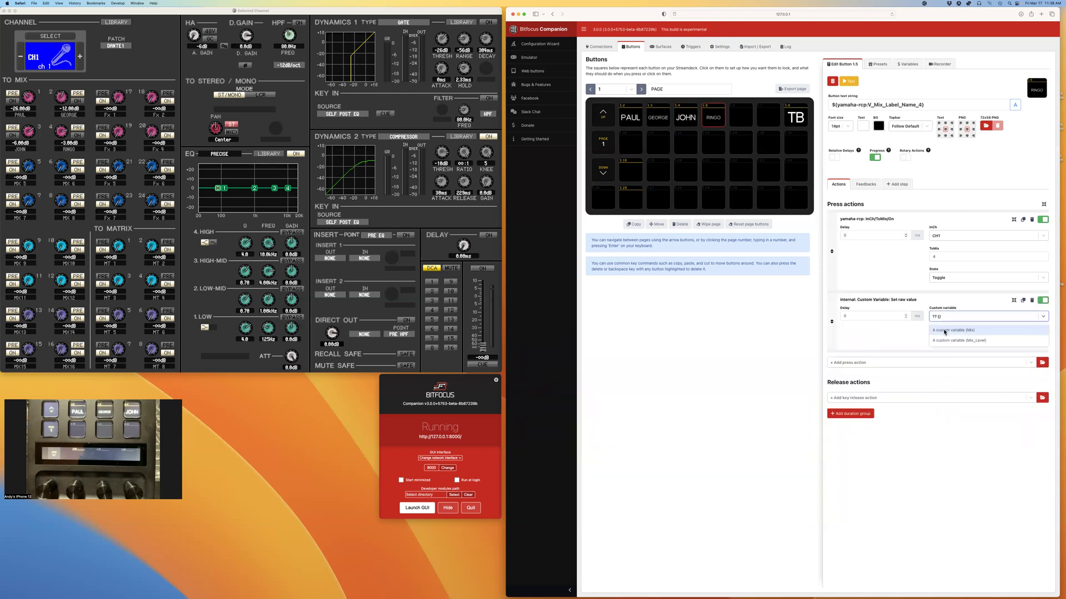
{"action": "left_click", "coordinate": [944, 331]}
{"action": "left_click", "coordinate": [944, 338]}
{"action": "type", "text": "4"}
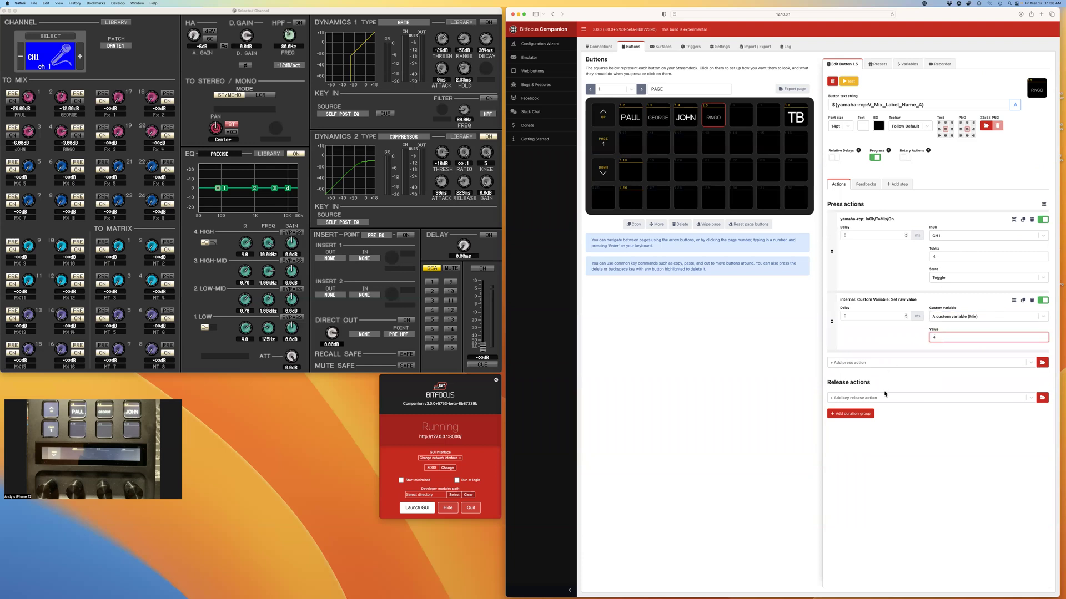
- Add a Set raw value release action to the RINGO button for the custom variable Mix, leaving its value empty
{"action": "left_click", "coordinate": [894, 398]}
{"action": "left_click", "coordinate": [893, 420]}
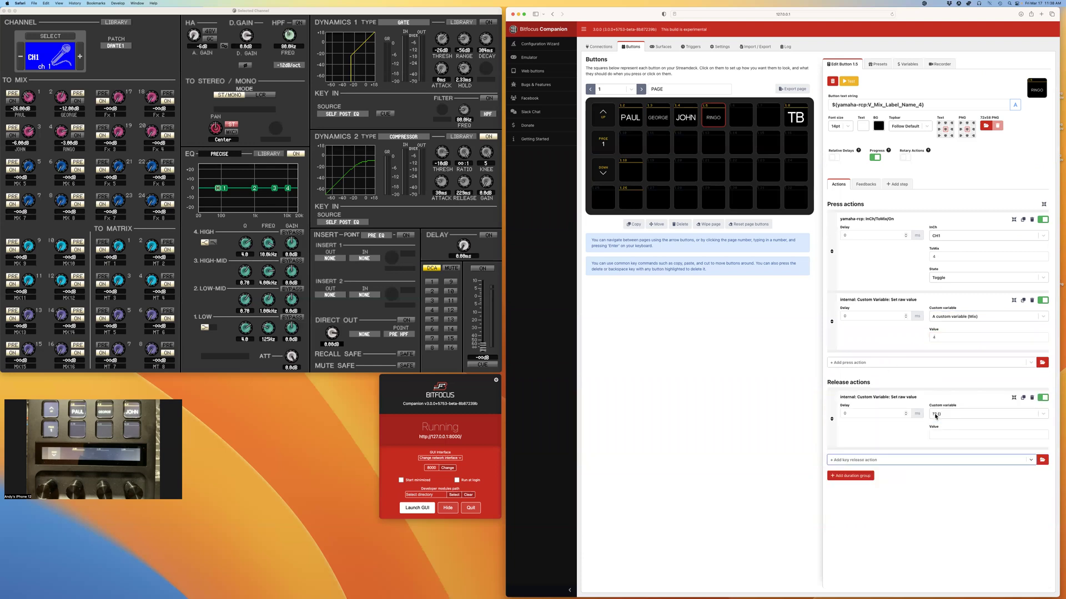
{"action": "left_click", "coordinate": [946, 414]}
{"action": "left_click", "coordinate": [946, 430]}
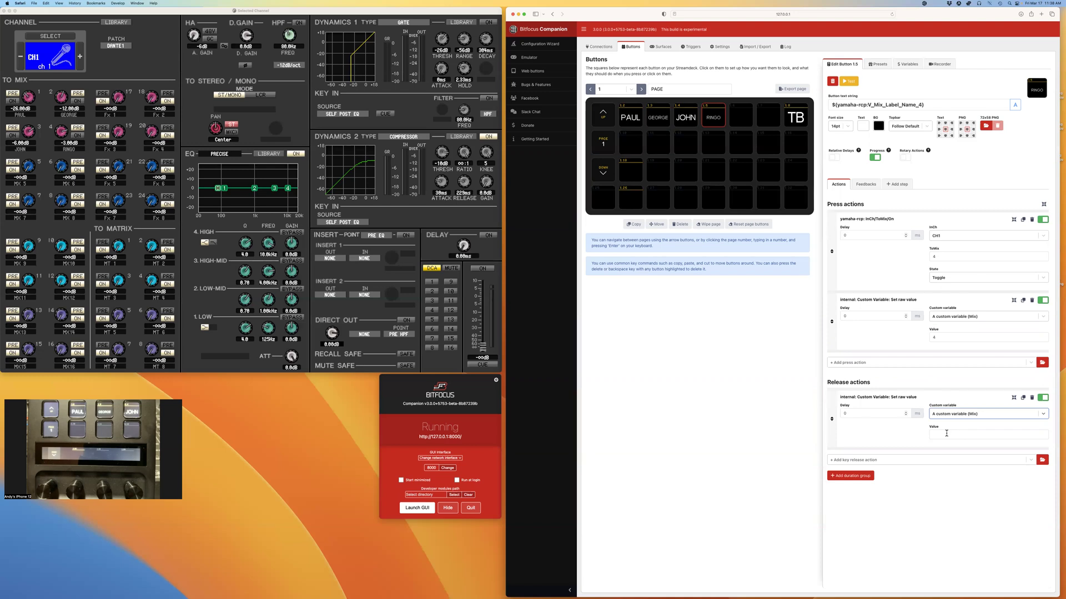
{"action": "left_click", "coordinate": [946, 432]}
{"action": "left_click", "coordinate": [827, 271]}
- Select the rotary button in the grid's bottom row and create a custom variable named Step
{"action": "left_click", "coordinate": [631, 117]}
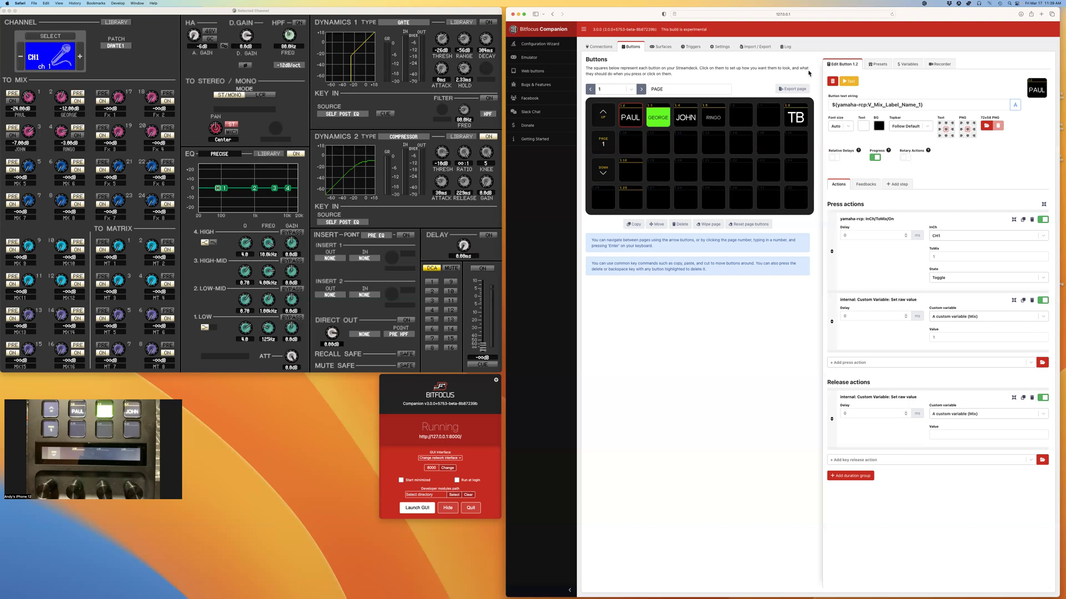
{"action": "left_click", "coordinate": [631, 202]}
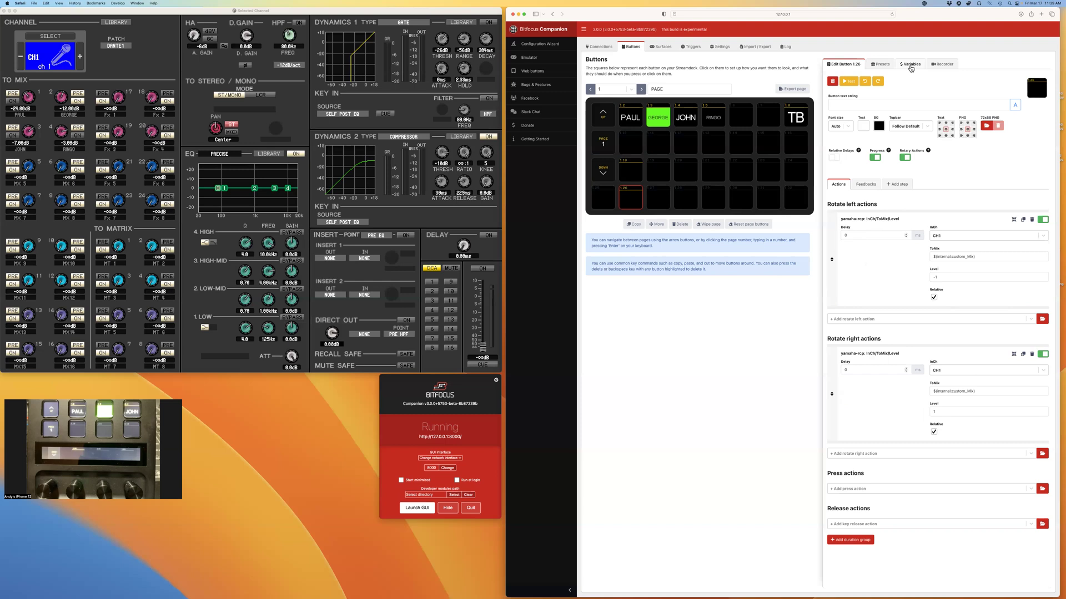
{"action": "left_click", "coordinate": [911, 65]}
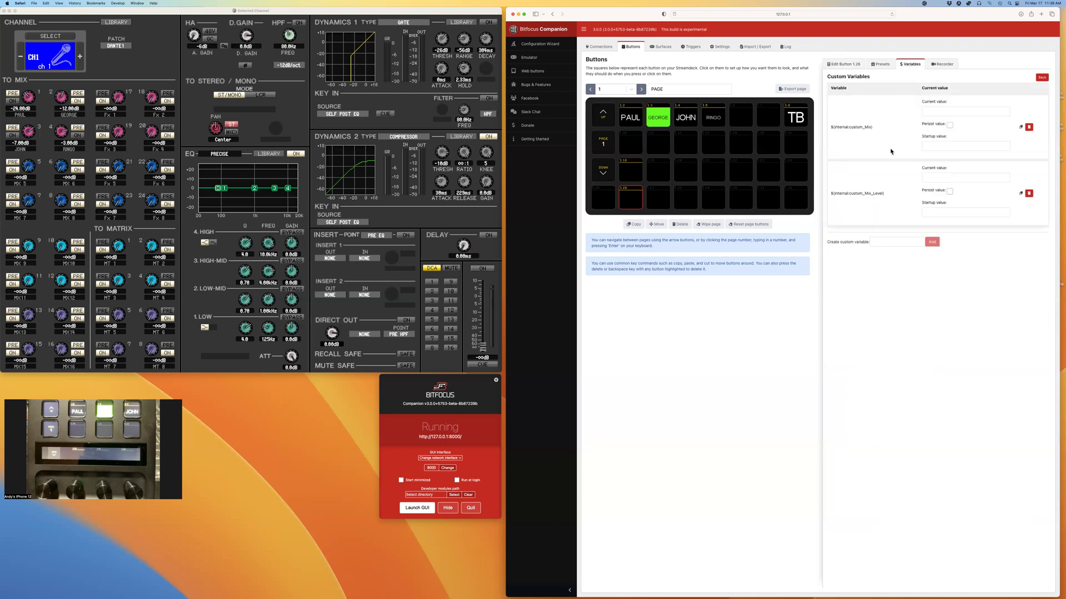
{"action": "left_click", "coordinate": [897, 242]}
{"action": "type", "text": "Step"}
{"action": "left_click", "coordinate": [932, 242]}
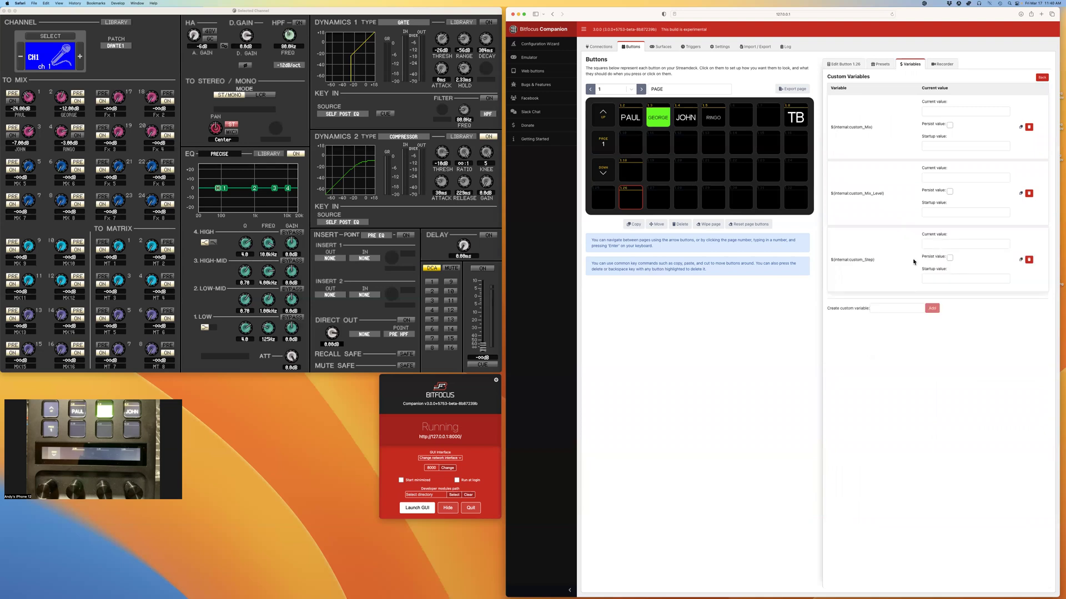
- Set both the startup value and the current value of the custom variable Step to 1
{"action": "left_click", "coordinate": [930, 278]}
{"action": "type", "text": "1"}
{"action": "left_click", "coordinate": [940, 243]}
{"action": "type", "text": "1"}
{"action": "left_click", "coordinate": [898, 249]}
- Set the Level of the rotary button's rotate left action to -$(internal:custom_Step), using the copied variable reference
{"action": "left_click", "coordinate": [845, 64]}
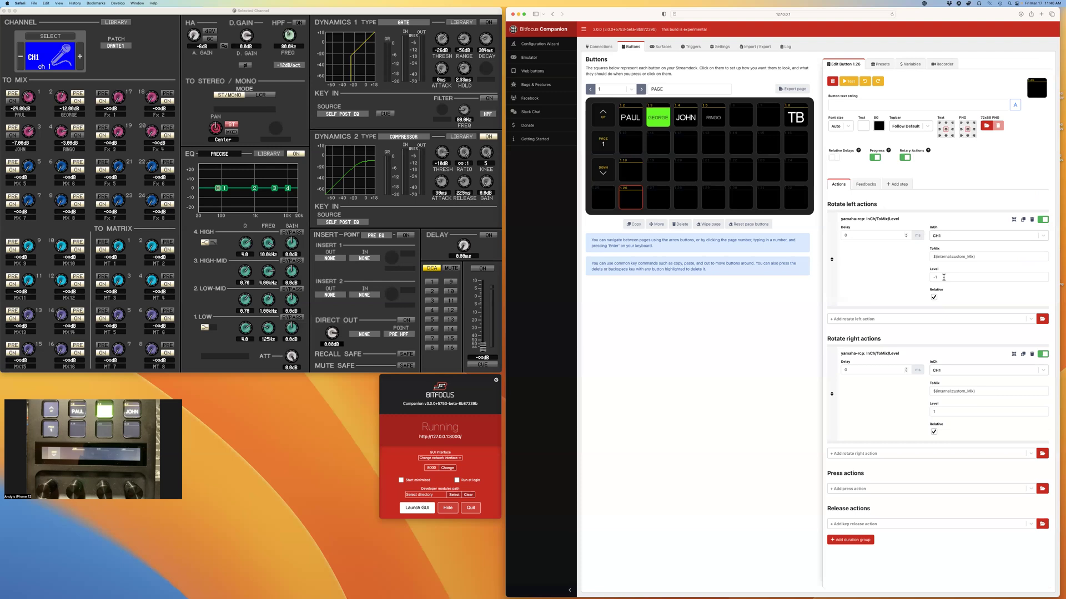
{"action": "double_click", "coordinate": [922, 277]}
{"action": "key", "text": "shift"}
{"action": "key", "text": "BackSpace"}
{"action": "key", "text": "BackSpace"}
{"action": "key", "text": "BackSpace"}
{"action": "left_click", "coordinate": [910, 64]}
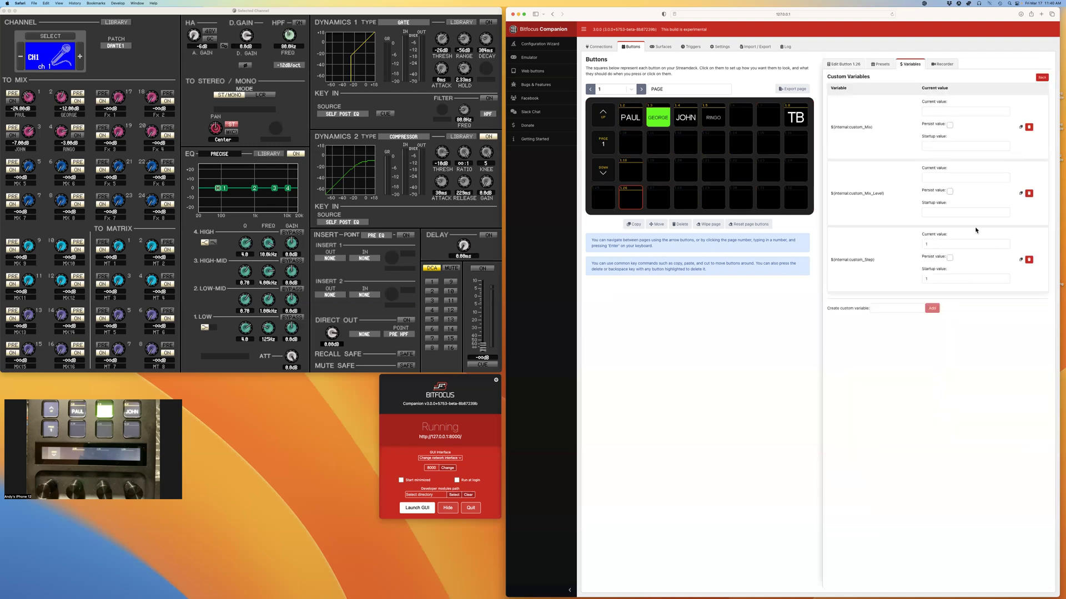
{"action": "left_click", "coordinate": [1020, 260]}
{"action": "left_click", "coordinate": [842, 64]}
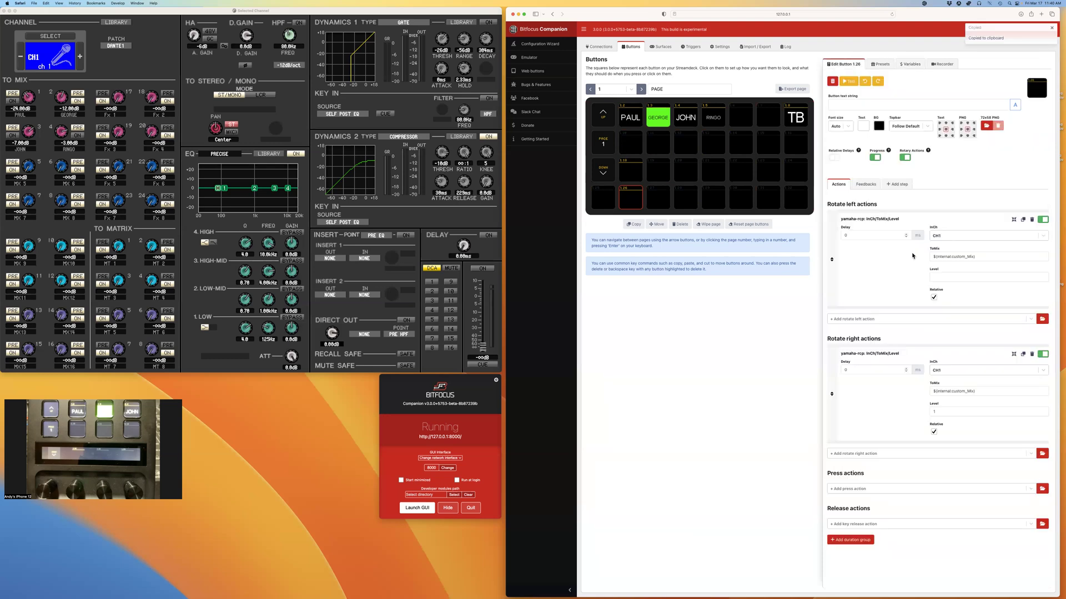
{"action": "left_click", "coordinate": [946, 276]}
{"action": "type", "text": "-"}
{"action": "key", "text": "super+v"}
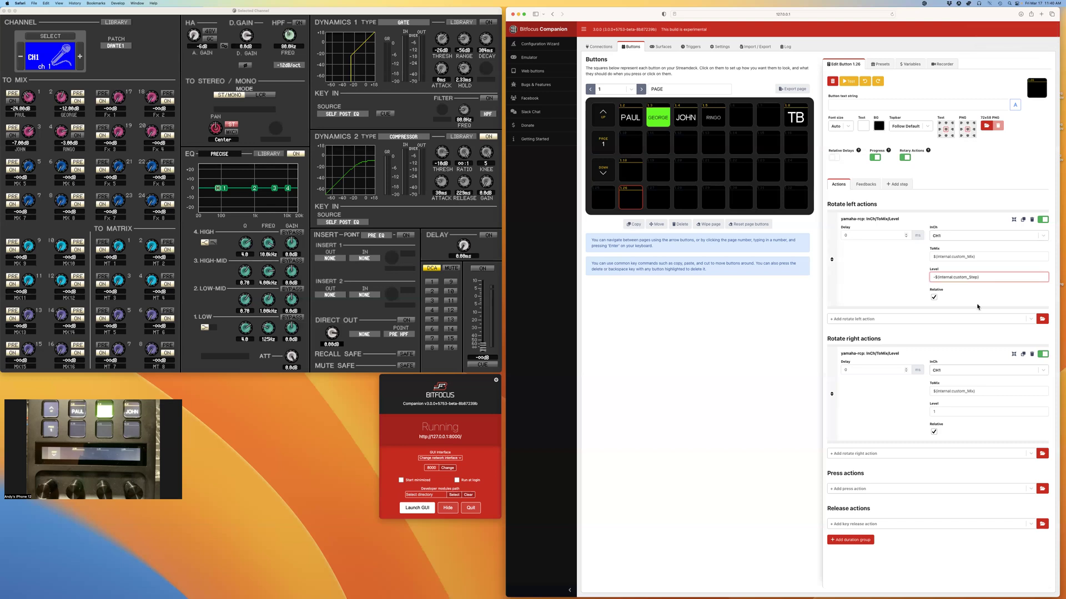
- Set the Level of the rotary button's rotate right action to $(internal:custom_Step)
{"action": "left_click", "coordinate": [948, 412]}
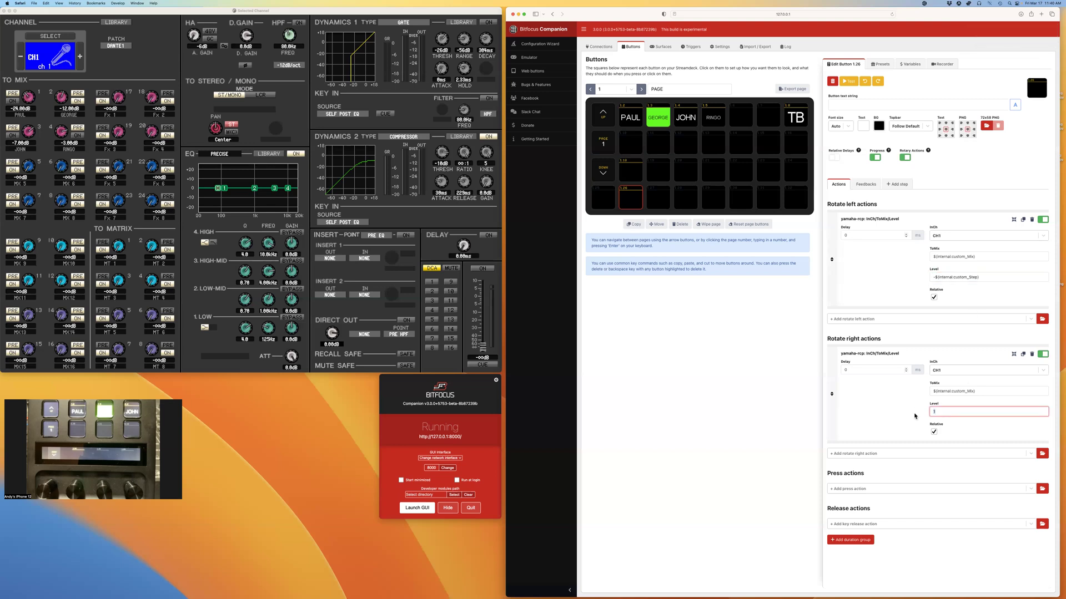
{"action": "key", "text": "super+v"}
{"action": "left_click", "coordinate": [891, 417]}
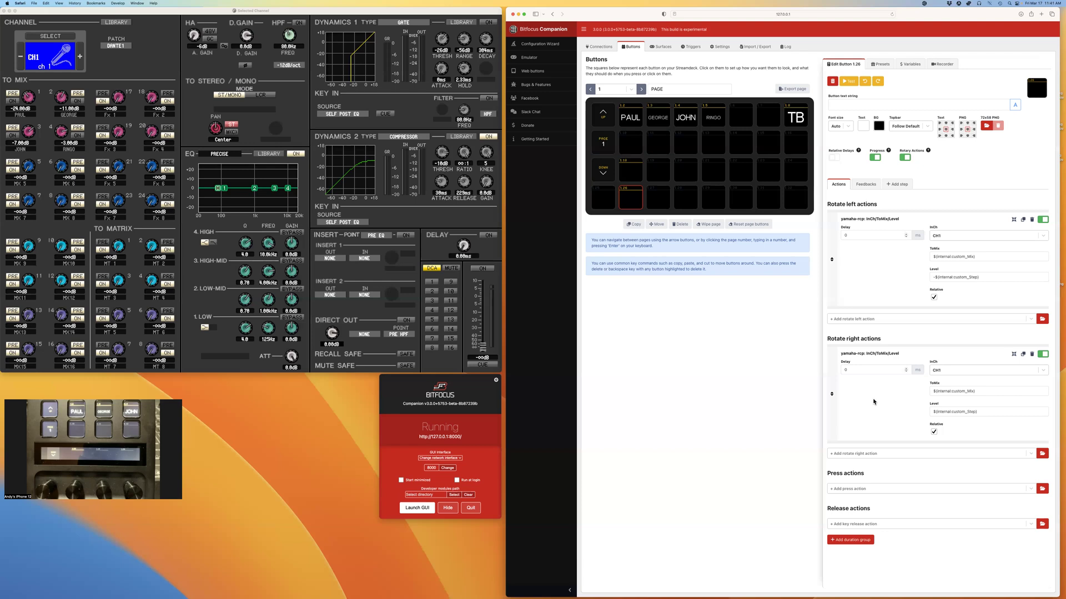
- Set the current value of the custom variable Step to 2
{"action": "left_click", "coordinate": [910, 64]}
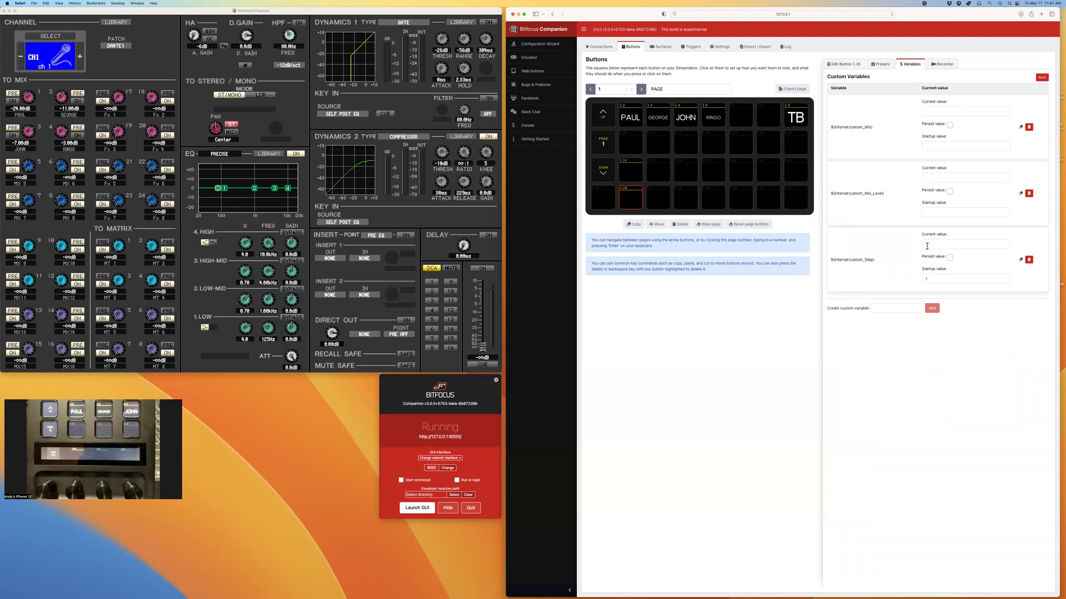
{"action": "left_click", "coordinate": [927, 246]}
{"action": "type", "text": "1"}
{"action": "key", "text": "BackSpace"}
{"action": "type", "text": "2"}
{"action": "left_click", "coordinate": [890, 277]}
- Set the current value of the custom variable Step to 5, followed by 1
{"action": "left_click", "coordinate": [938, 245]}
{"action": "type", "text": "5"}
{"action": "key", "text": "Tab"}
{"action": "type", "text": "1"}
{"action": "left_click", "coordinate": [900, 212]}
- Add a Custom Variable: Set raw value press action to the rotary button that sets Step to .1
{"action": "left_click", "coordinate": [848, 64]}
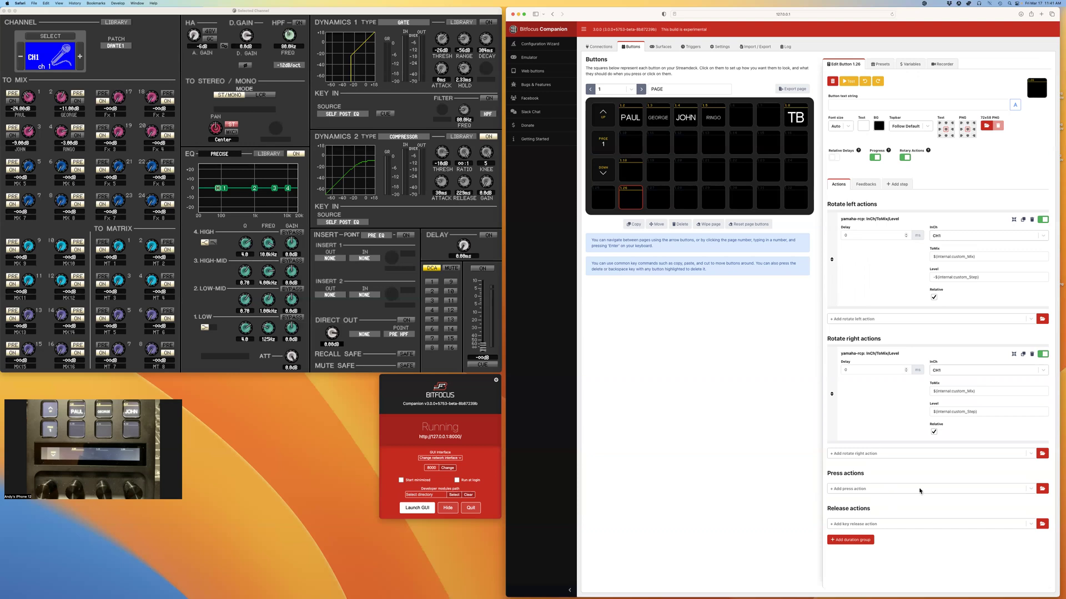
{"action": "left_click", "coordinate": [1030, 490]}
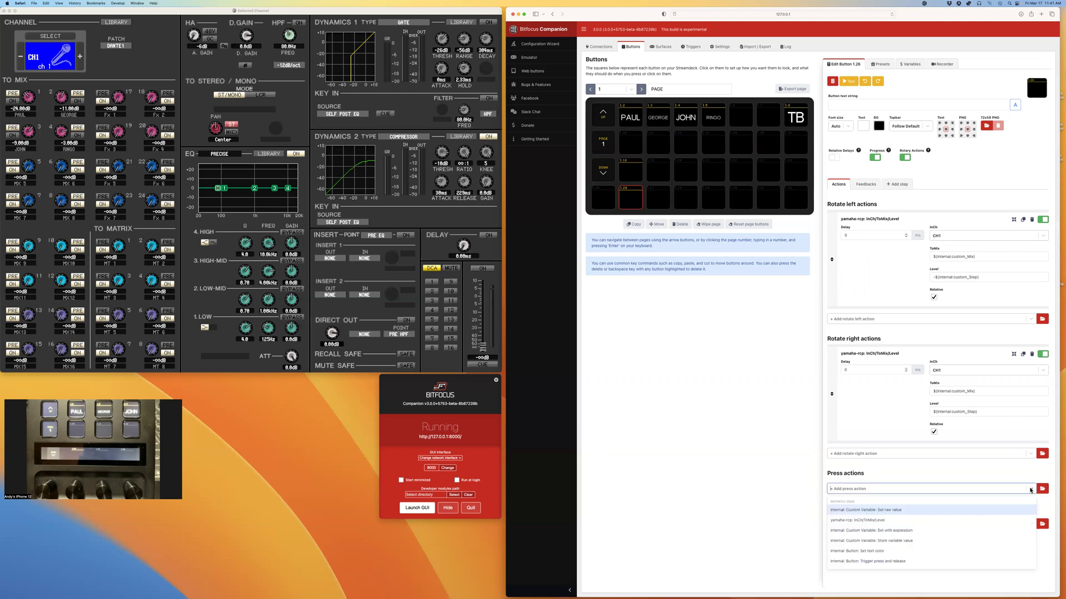
{"action": "left_click", "coordinate": [897, 511]}
{"action": "left_click", "coordinate": [947, 505]}
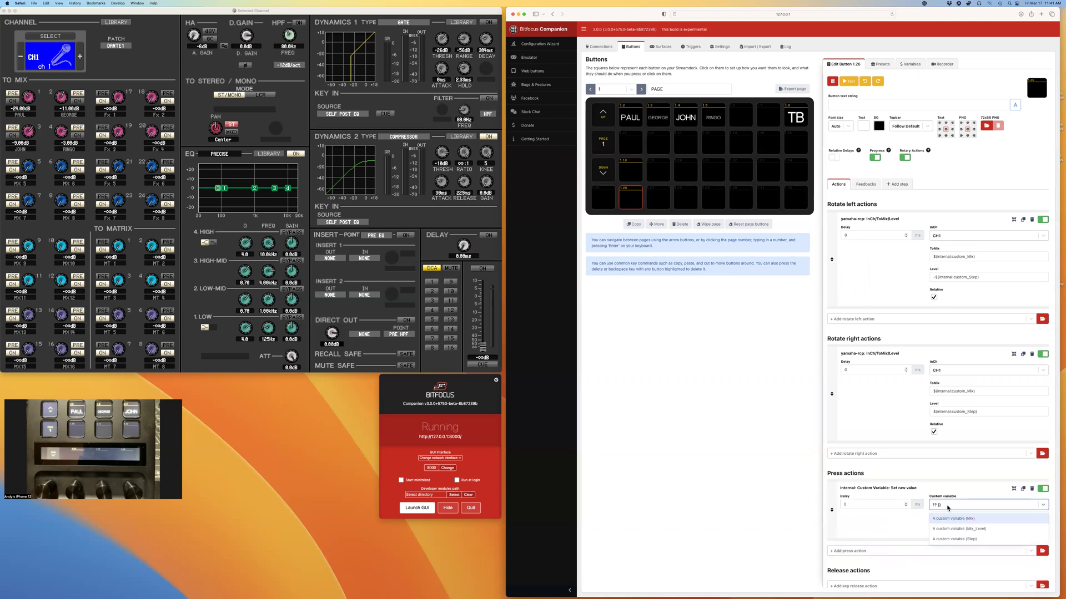
{"action": "left_click", "coordinate": [951, 539]}
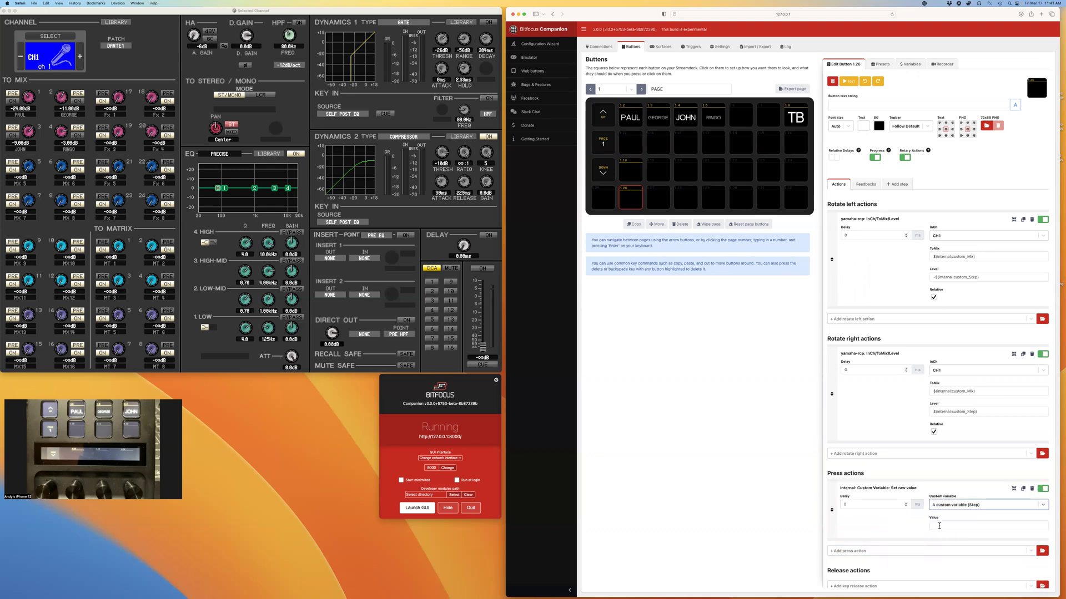
{"action": "left_click", "coordinate": [939, 526]}
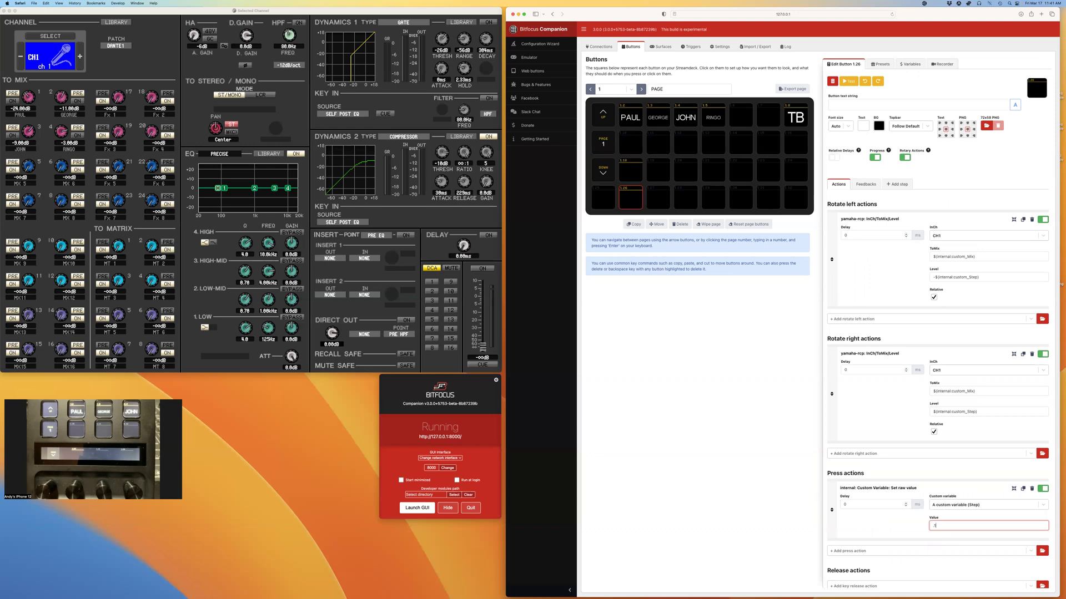
{"action": "left_click", "coordinate": [884, 529]}
{"action": "scroll", "coordinate": [881, 544], "scroll_direction": "down", "scroll_amount": 1}
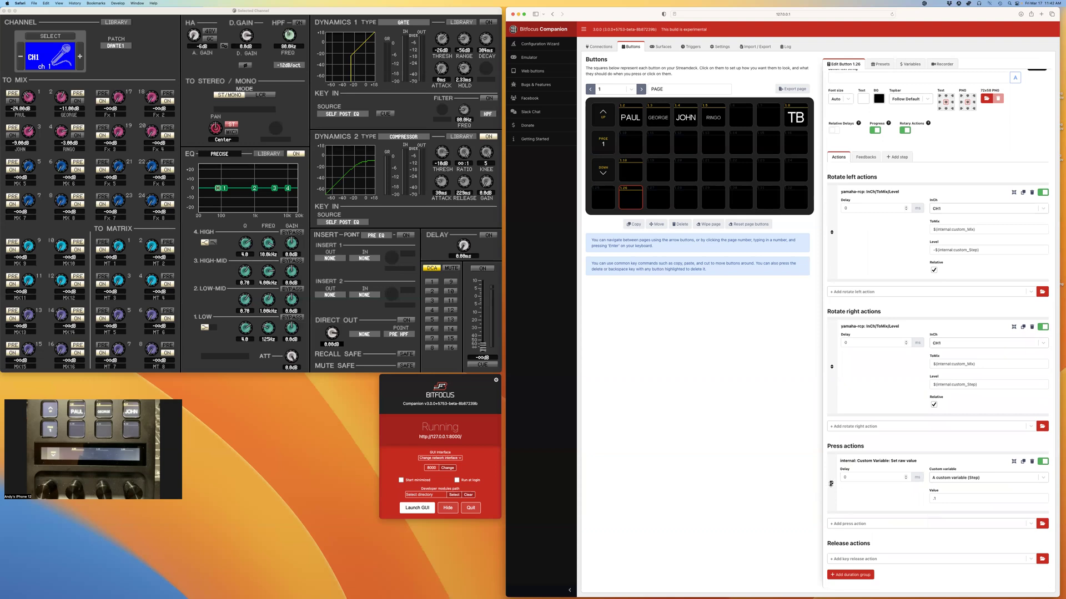
- Move the Set raw value action from the press actions to the release actions and set its value to 1
{"action": "left_click_drag", "start_coordinate": [831, 483], "coordinate": [836, 566]}
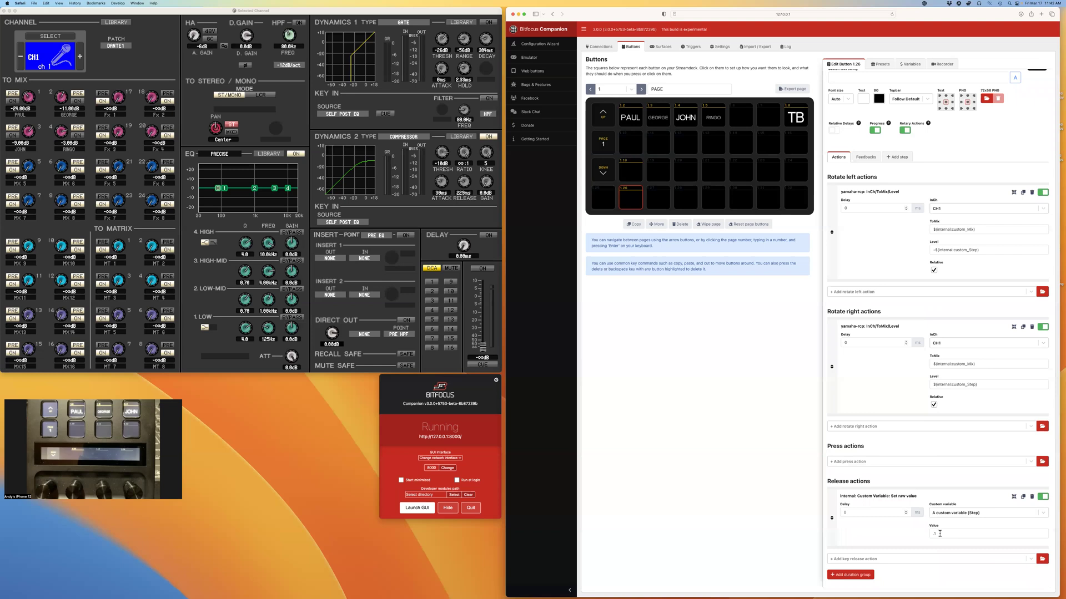
{"action": "key", "text": "Tab"}
{"action": "left_click", "coordinate": [890, 533]}
- Duplicate the Set raw value release action and move it into the rotary button's press actions
{"action": "left_click", "coordinate": [1023, 498]}
{"action": "scroll", "coordinate": [864, 527], "scroll_direction": "down", "scroll_amount": 3}
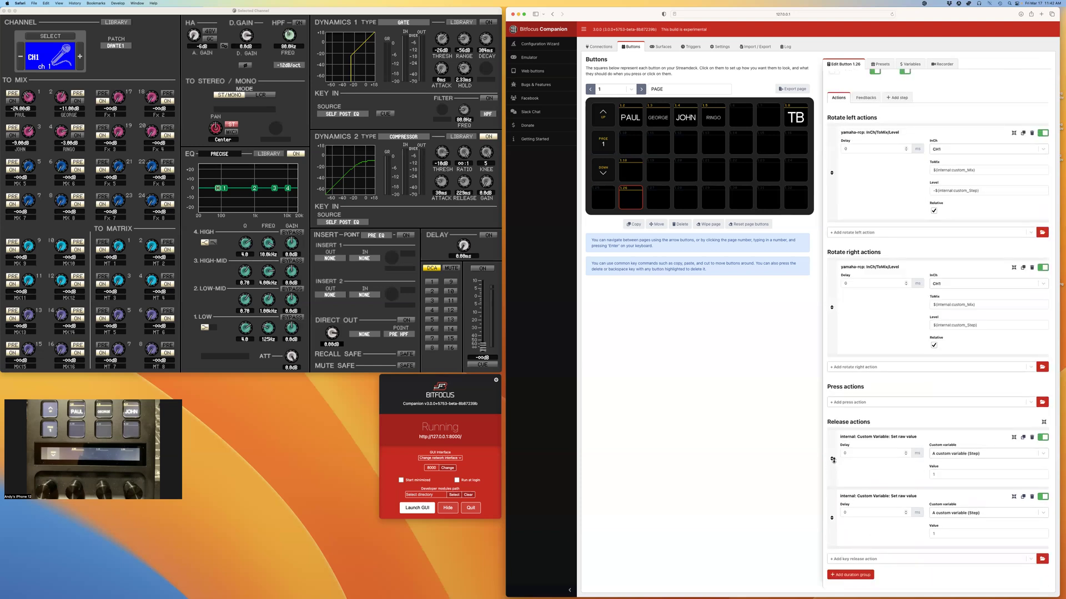
{"action": "left_click_drag", "start_coordinate": [833, 460], "coordinate": [837, 417]}
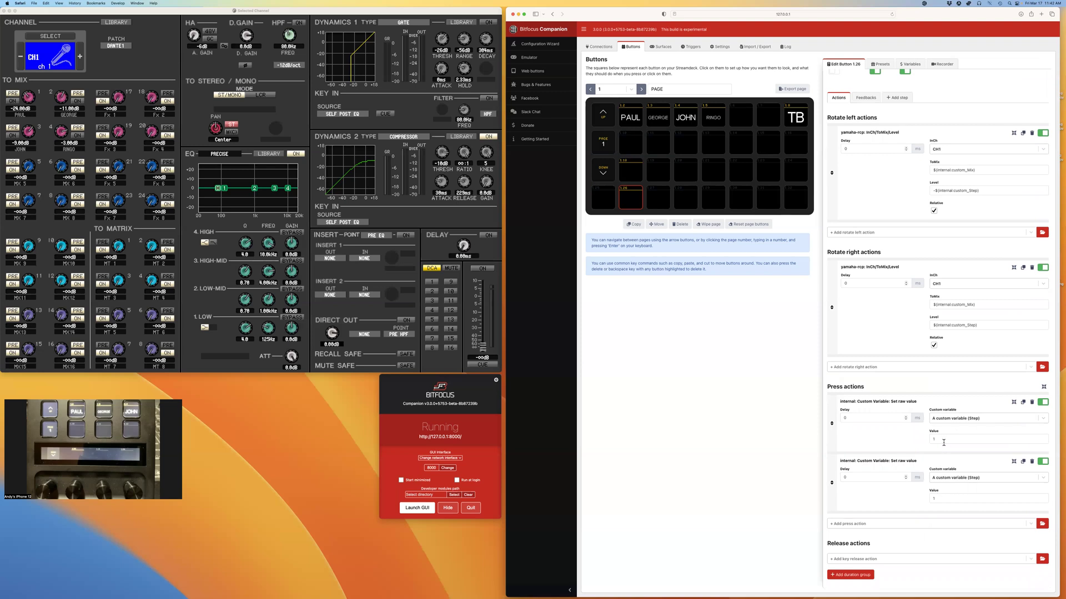
- Set the first press action's value to .1 and move the second Set raw value action to the release actions
{"action": "left_click", "coordinate": [940, 439]}
{"action": "left_click", "coordinate": [832, 480]}
{"action": "left_click_drag", "start_coordinate": [832, 483], "coordinate": [841, 562]}
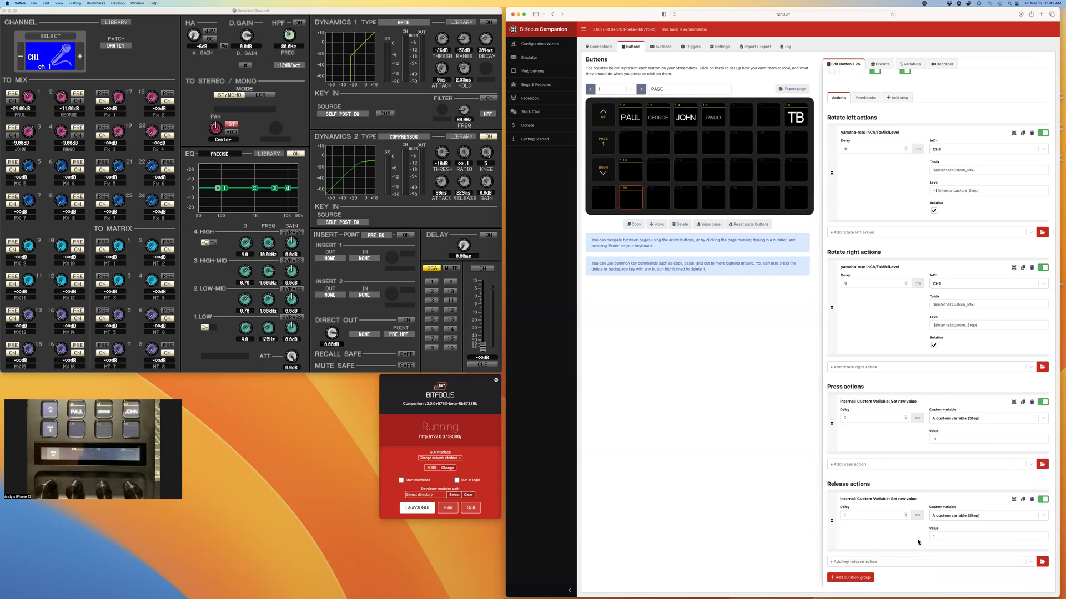